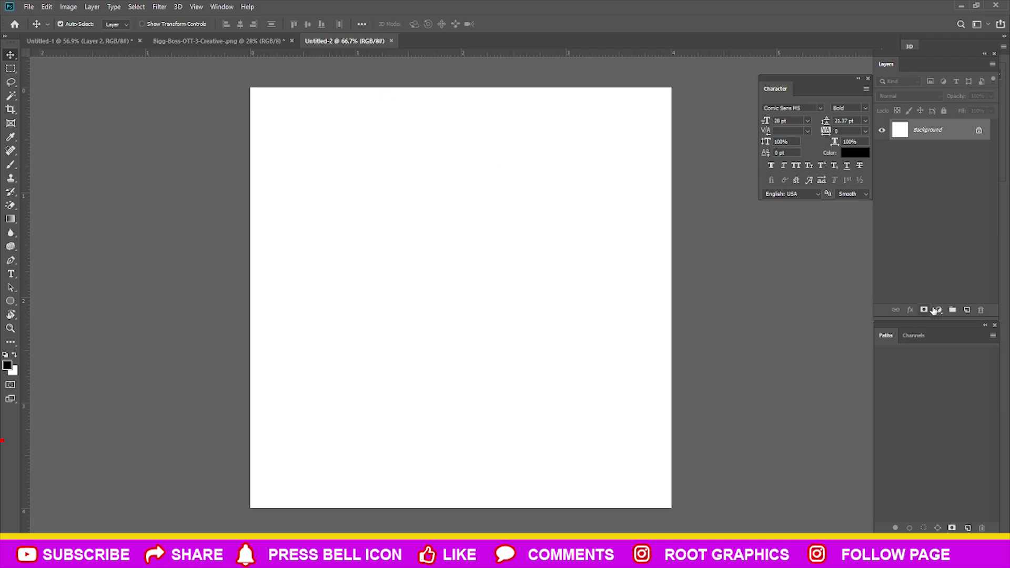
Fill the Untitled-2 canvas with a black Solid Color fill layer
click(939, 310)
click(968, 359)
Drag the bigg-house12 house photo from the Bigg Boss document into Untitled-2
click(225, 42)
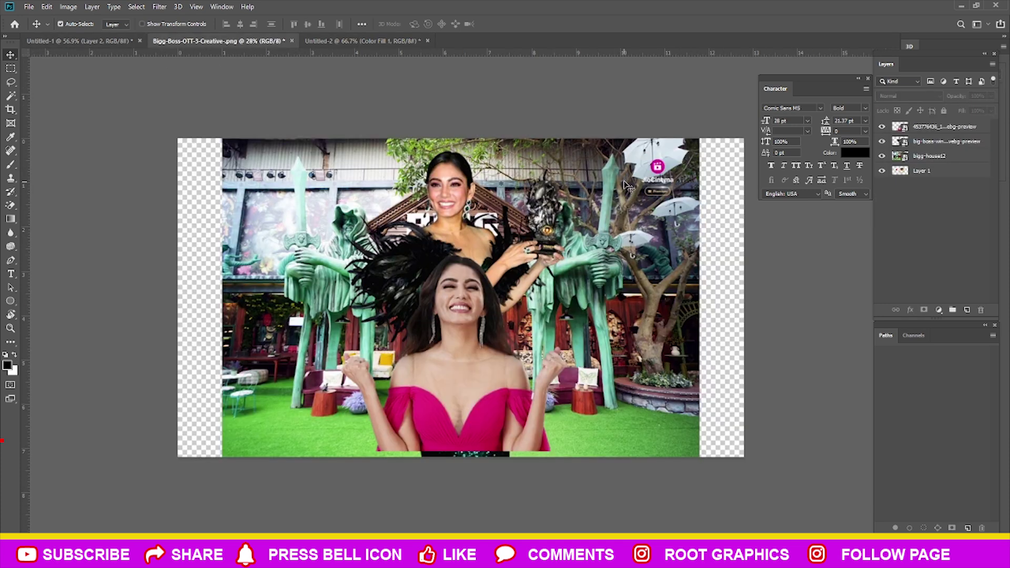
drag(452, 221, 524, 205)
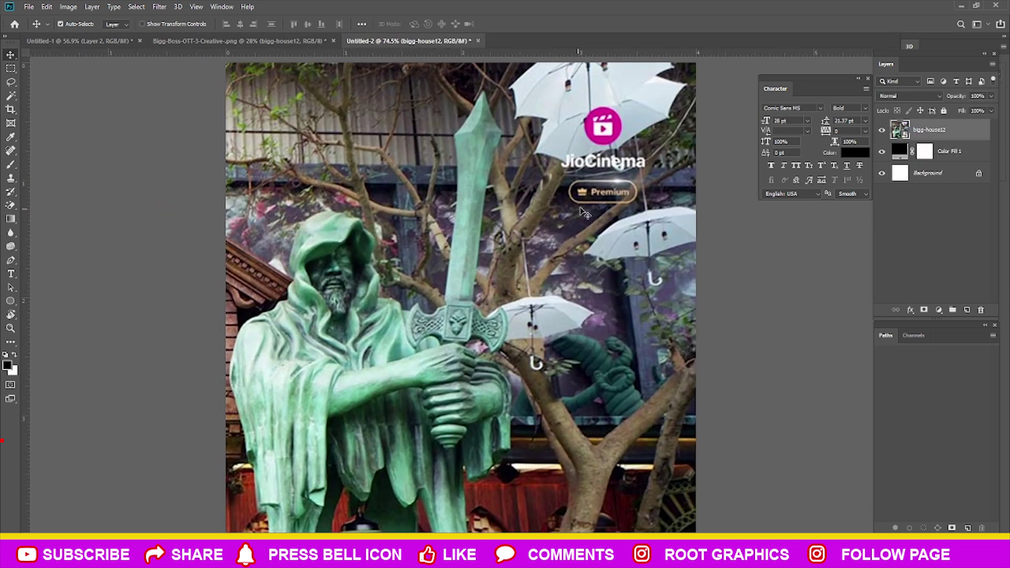
scroll(586, 213, down, 2)
scroll(586, 213, down, 1)
Scale and position the house photo to cover the canvas, keeping its blend mode Normal
key(ctrl+t)
drag(569, 194, 465, 339)
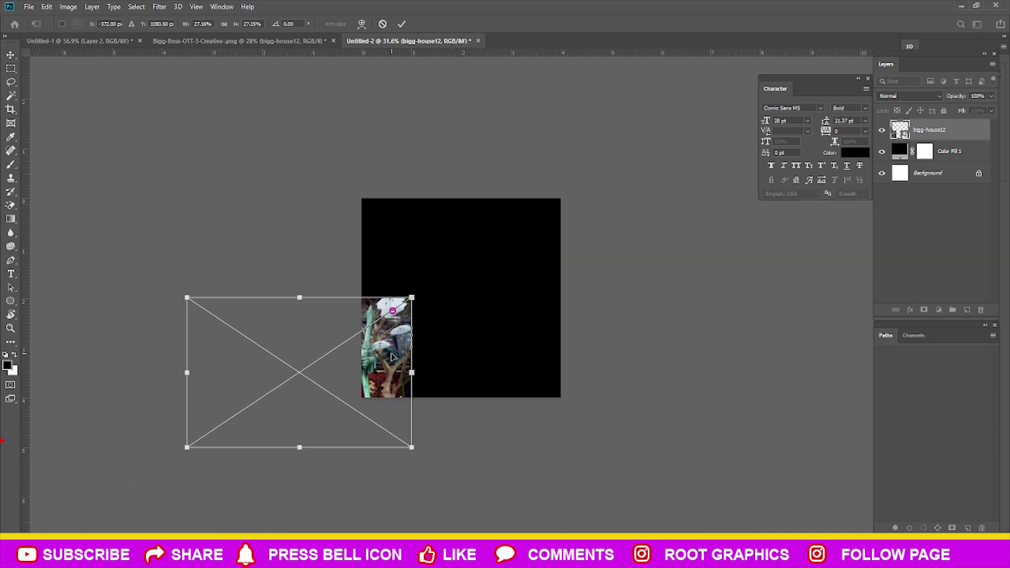
drag(315, 368, 500, 295)
mouse_move(599, 376)
mouse_down()
mouse_move(620, 417)
mouse_move(559, 343)
mouse_up()
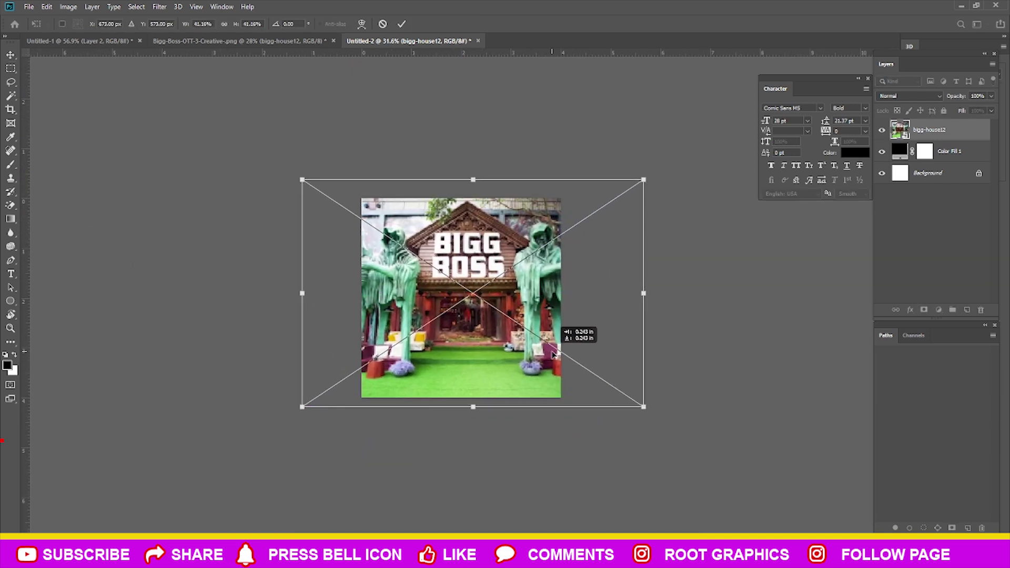
key(Return)
scroll(550, 355, up, 2)
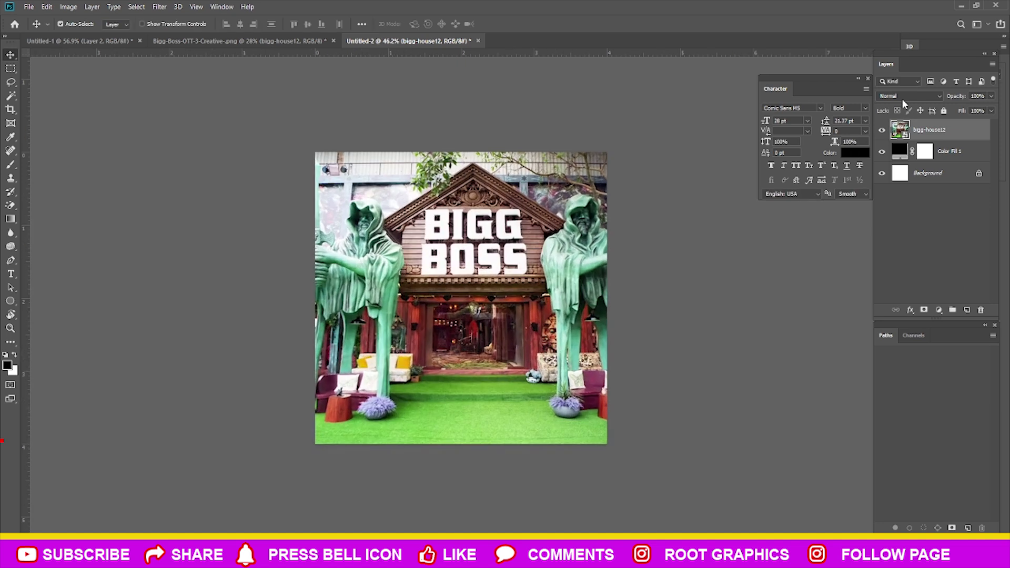
drag(456, 271, 449, 271)
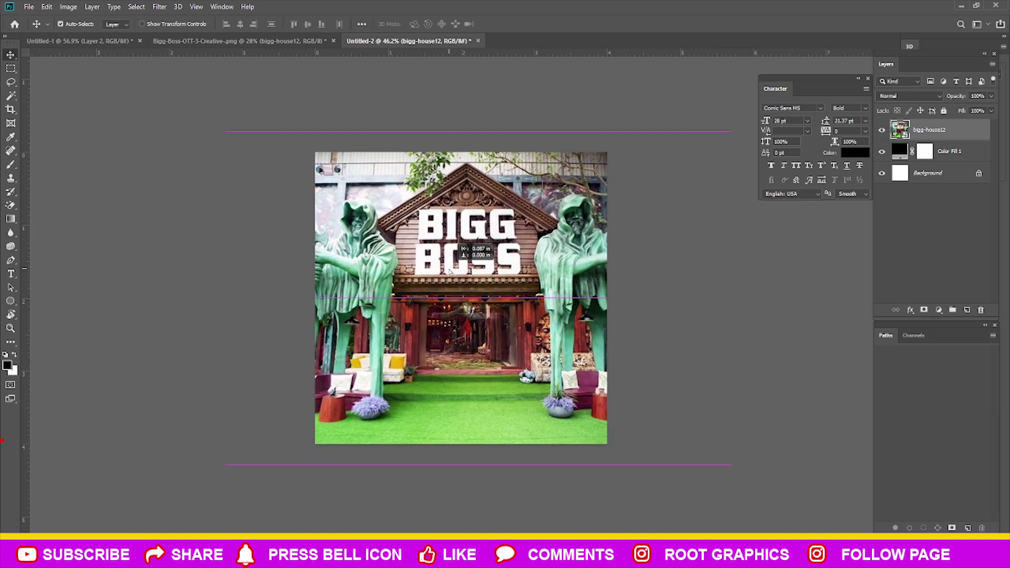
click(910, 95)
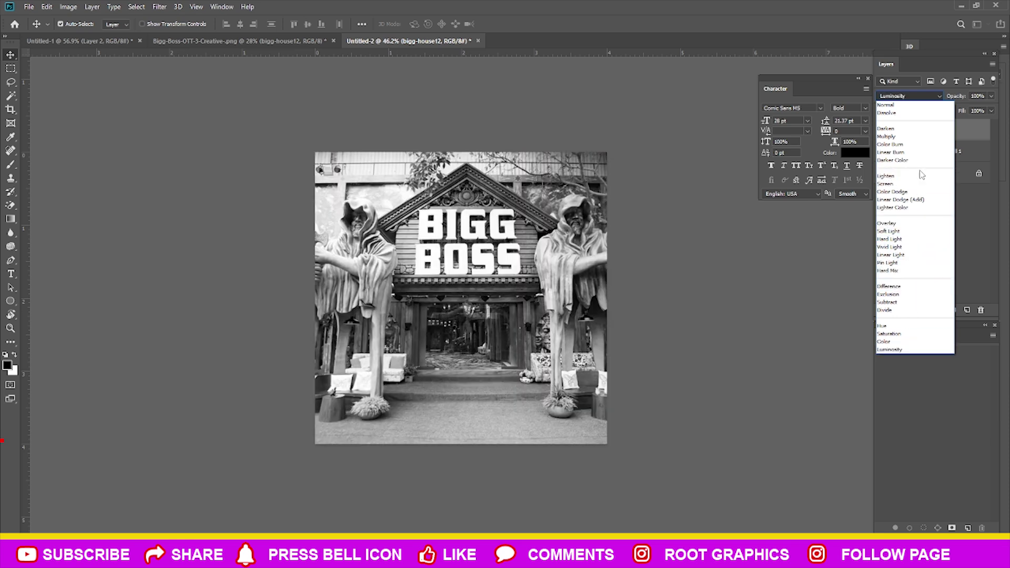
click(914, 106)
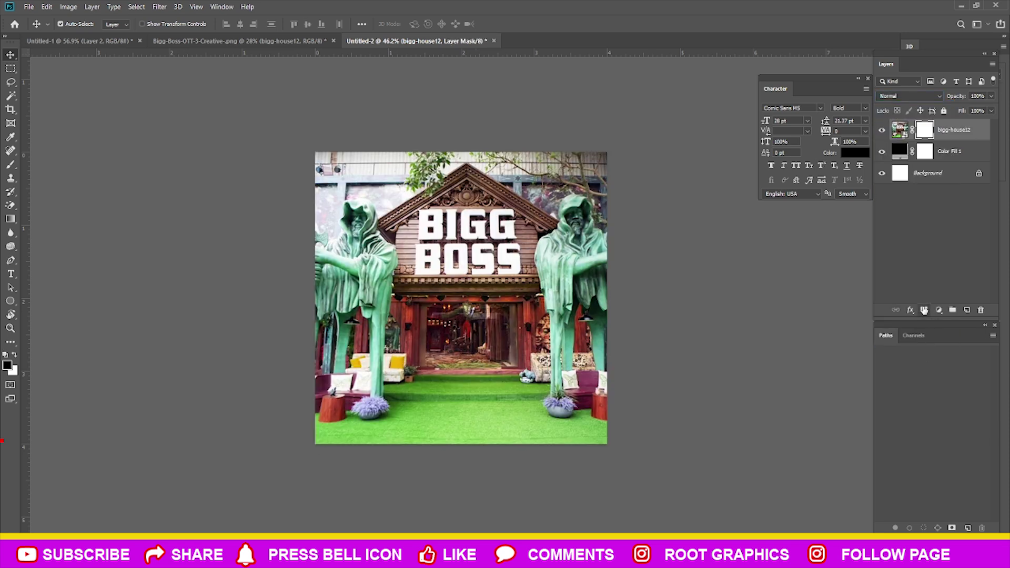
Invert the house photo's mask to hide it and set up a large soft round white brush
key(ctrl+i)
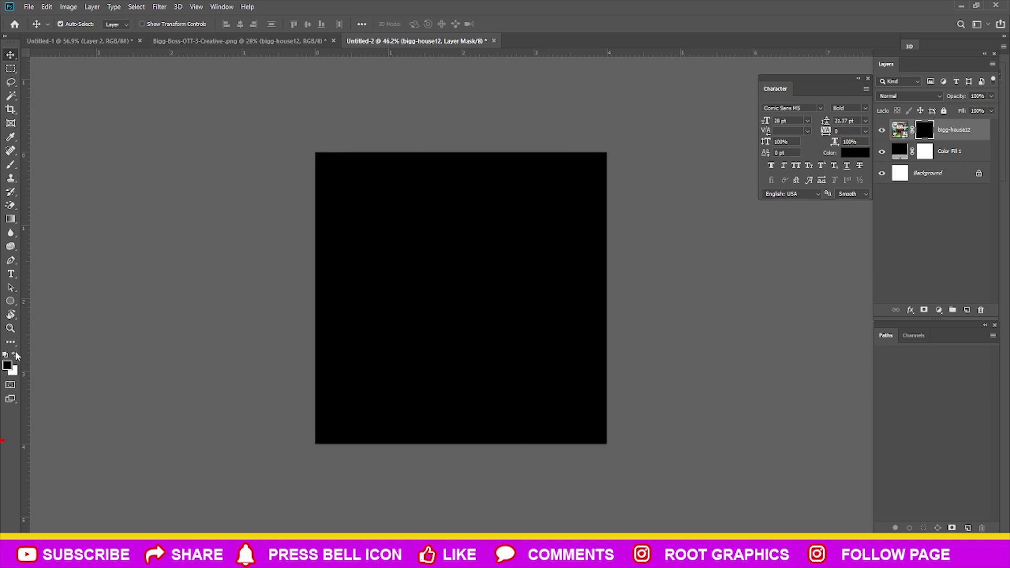
key(b)
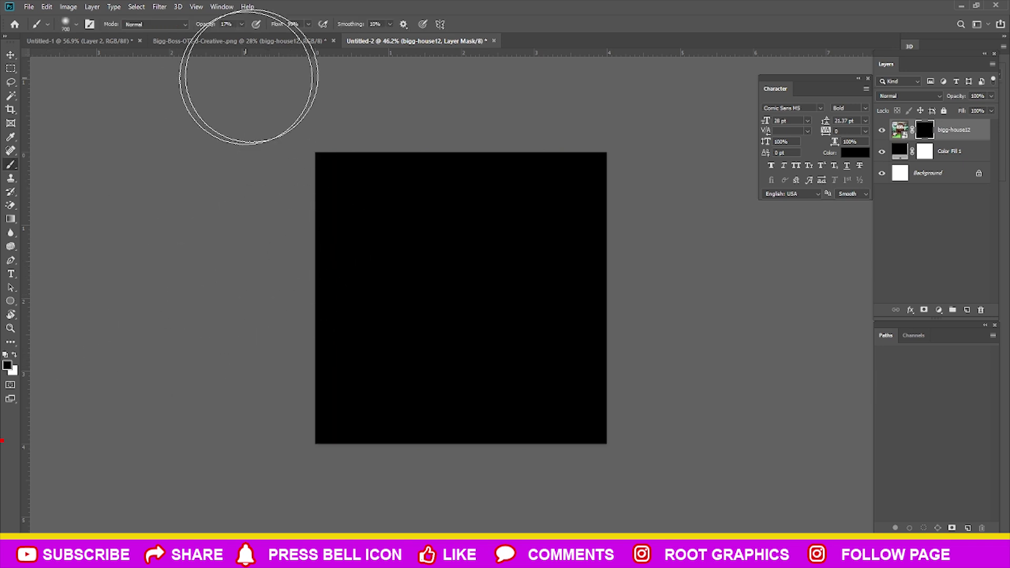
click(15, 354)
drag(264, 153, 271, 221)
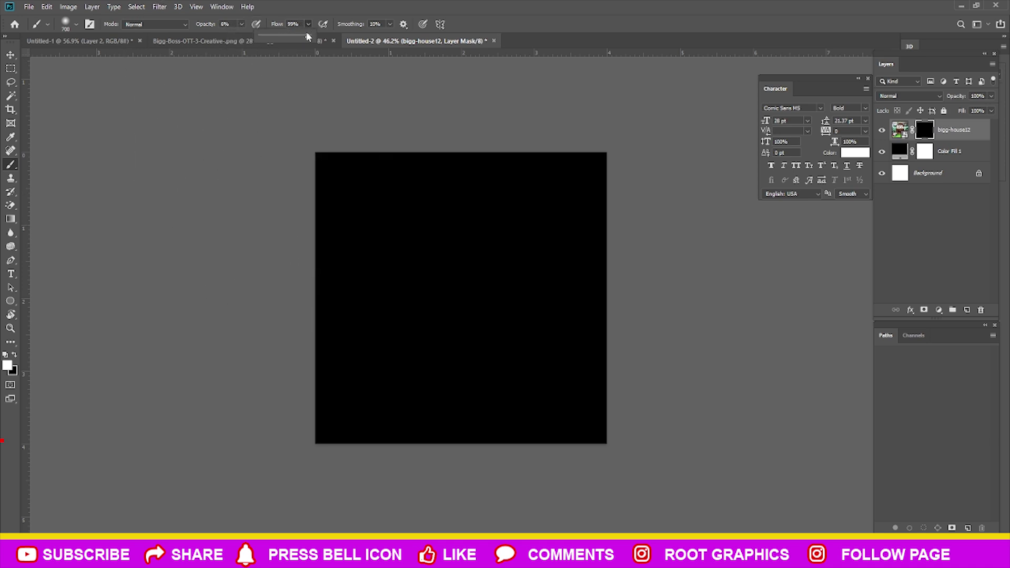
drag(309, 37, 310, 36)
right_click(351, 213)
double_click(399, 285)
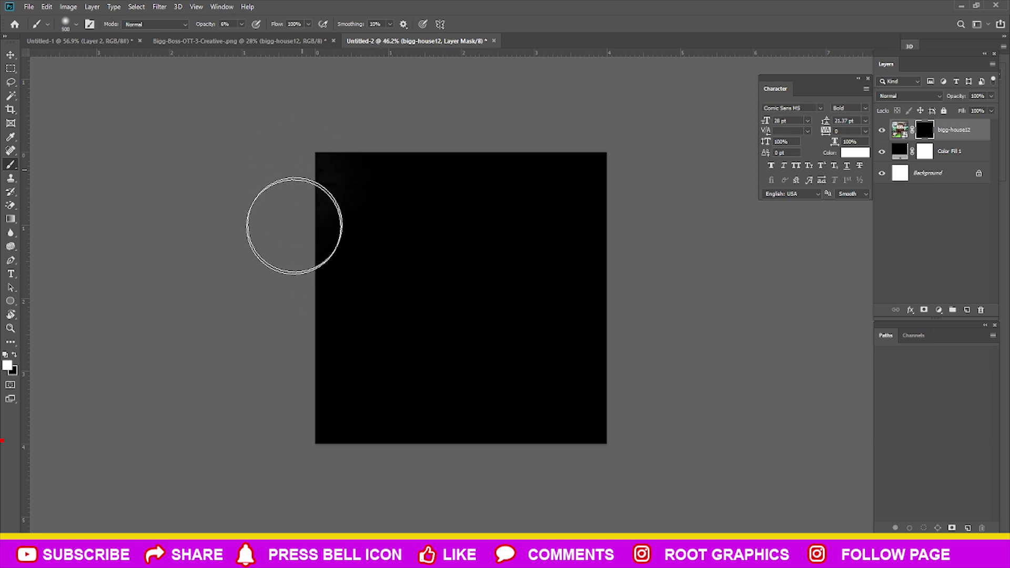
Paint white on the mask to reveal the lawn, statues and house, finishing at full opacity
drag(319, 256, 352, 441)
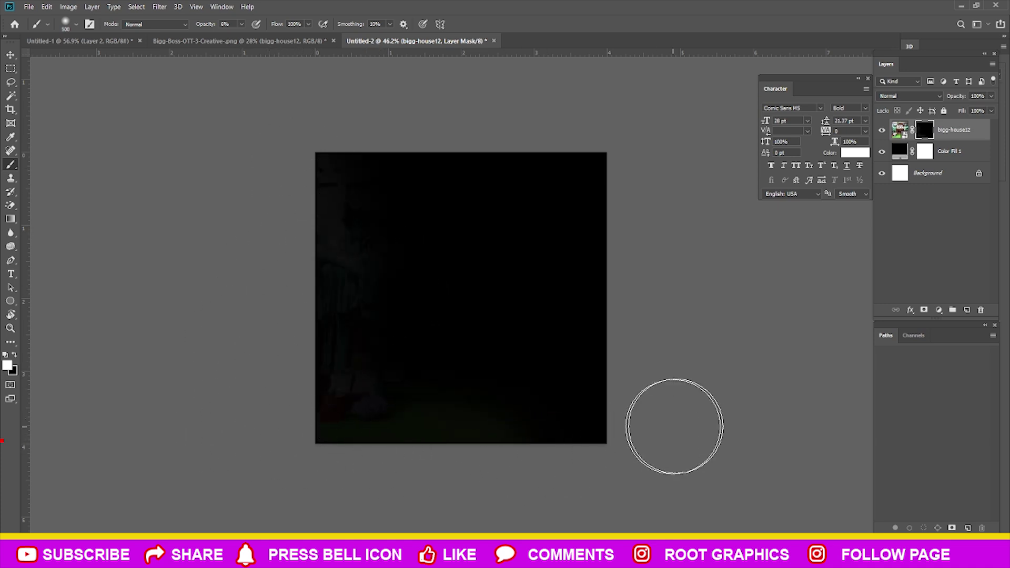
key(ctrl+z)
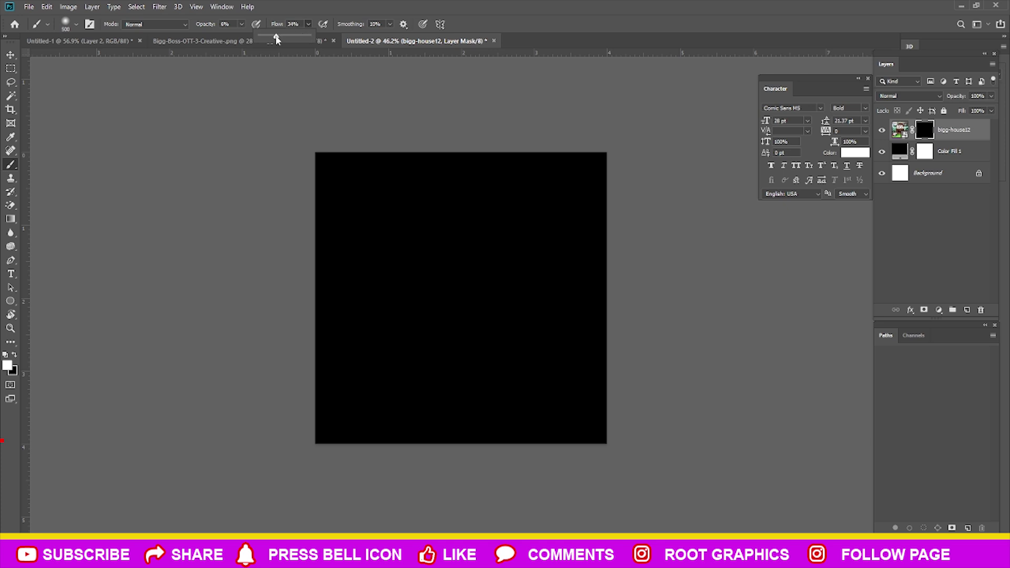
mouse_move(292, 186)
mouse_down()
mouse_move(418, 124)
mouse_move(255, 305)
mouse_move(612, 442)
mouse_move(606, 286)
mouse_up()
drag(389, 248, 221, 375)
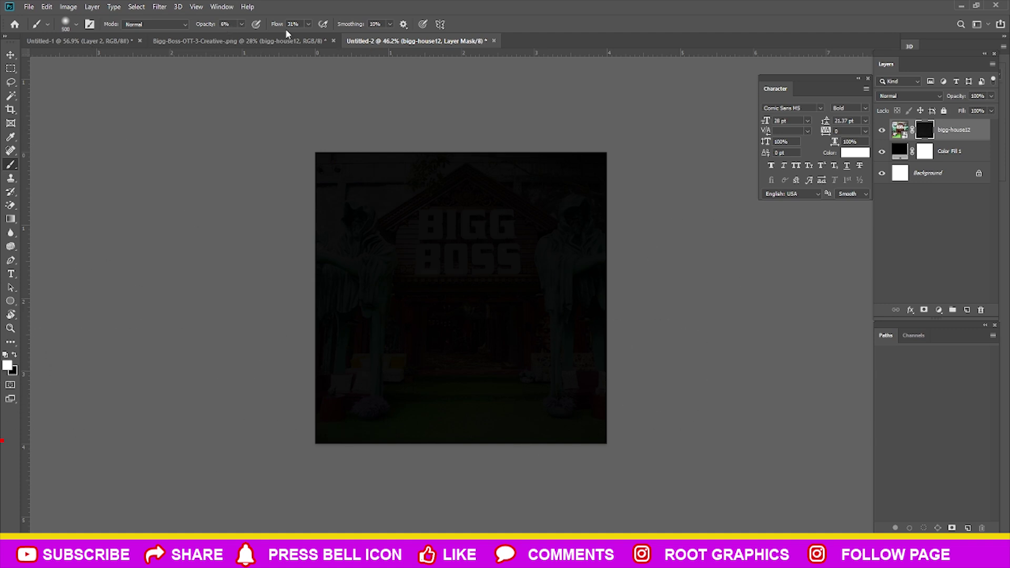
mouse_move(220, 144)
mouse_down()
mouse_move(378, 219)
mouse_move(212, 198)
mouse_move(160, 398)
mouse_up()
mouse_move(580, 119)
mouse_down()
mouse_move(312, 373)
mouse_move(296, 142)
mouse_move(546, 248)
mouse_move(295, 331)
mouse_up()
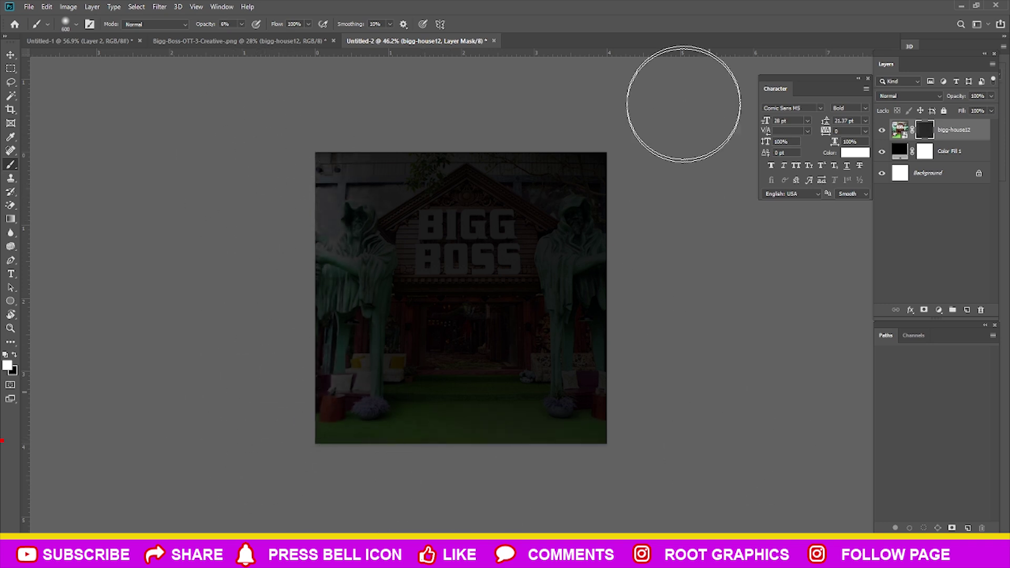
mouse_move(316, 152)
mouse_down()
mouse_move(221, 191)
mouse_move(309, 248)
mouse_move(300, 384)
mouse_move(598, 200)
mouse_move(650, 198)
mouse_move(370, 402)
mouse_move(517, 361)
mouse_move(190, 185)
mouse_up()
drag(242, 36, 289, 36)
mouse_move(369, 211)
mouse_down()
mouse_move(316, 507)
mouse_move(534, 473)
mouse_up()
Darken the top, right and lower parts of the house with black at 18% opacity
drag(218, 135, 614, 153)
key(ctrl+z)
drag(203, 43, 200, 43)
mouse_move(361, 169)
mouse_down()
mouse_move(271, 429)
mouse_move(451, 484)
mouse_move(507, 474)
mouse_move(616, 180)
mouse_move(237, 147)
mouse_up()
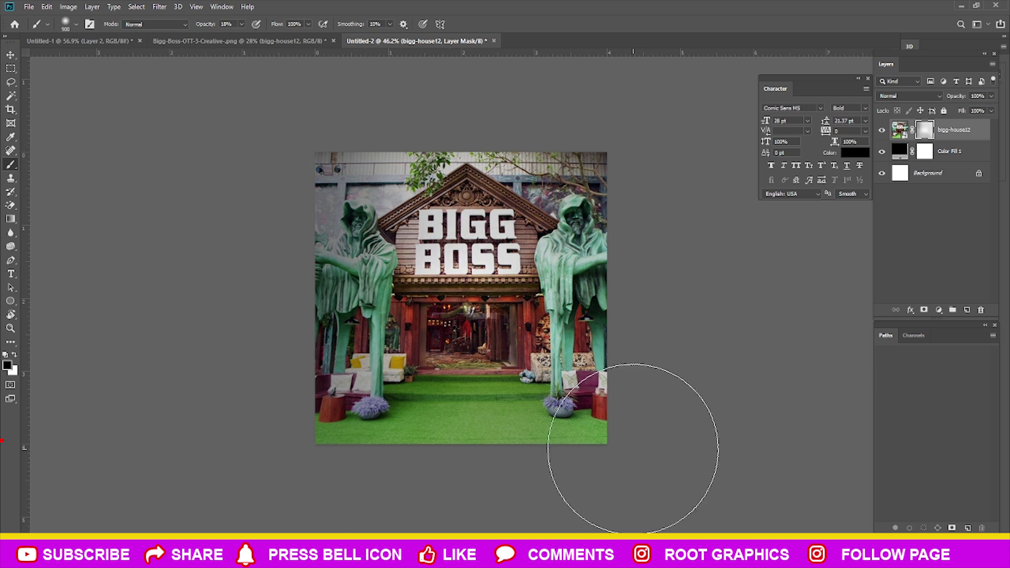
alt+scroll(295, 369, down, 2)
mouse_move(403, 189)
mouse_down()
mouse_move(626, 379)
mouse_move(598, 205)
mouse_move(575, 406)
mouse_move(515, 459)
mouse_move(267, 215)
mouse_move(300, 405)
mouse_move(429, 113)
mouse_move(263, 100)
mouse_move(406, 315)
mouse_move(445, 270)
mouse_move(466, 188)
mouse_move(273, 146)
mouse_up()
Bring the pink-dress woman photo into the poster and scale her down onto the canvas
click(11, 54)
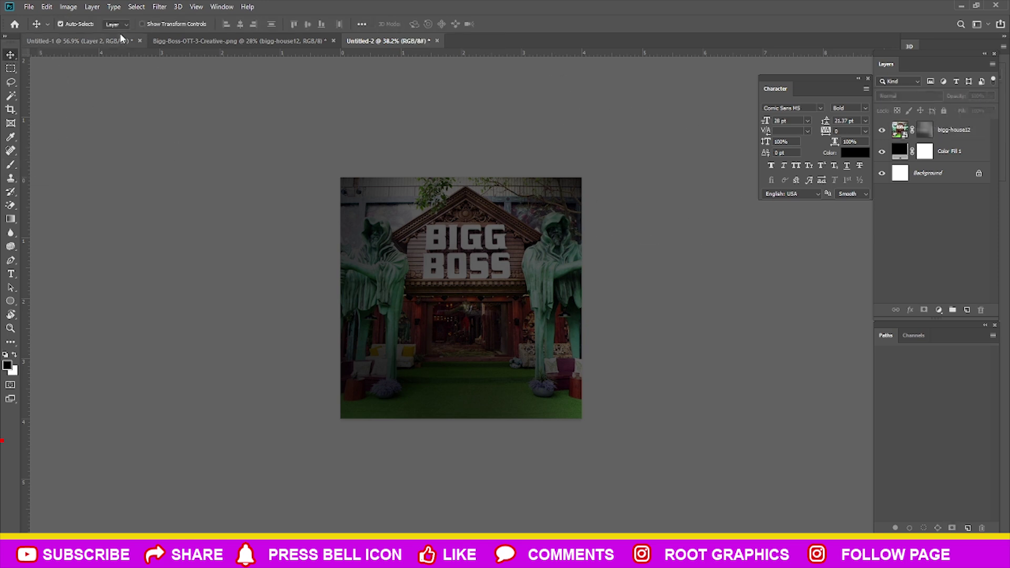
click(79, 40)
click(237, 40)
mouse_move(474, 237)
mouse_down()
mouse_move(218, 16)
mouse_move(545, 63)
mouse_move(488, 291)
mouse_up()
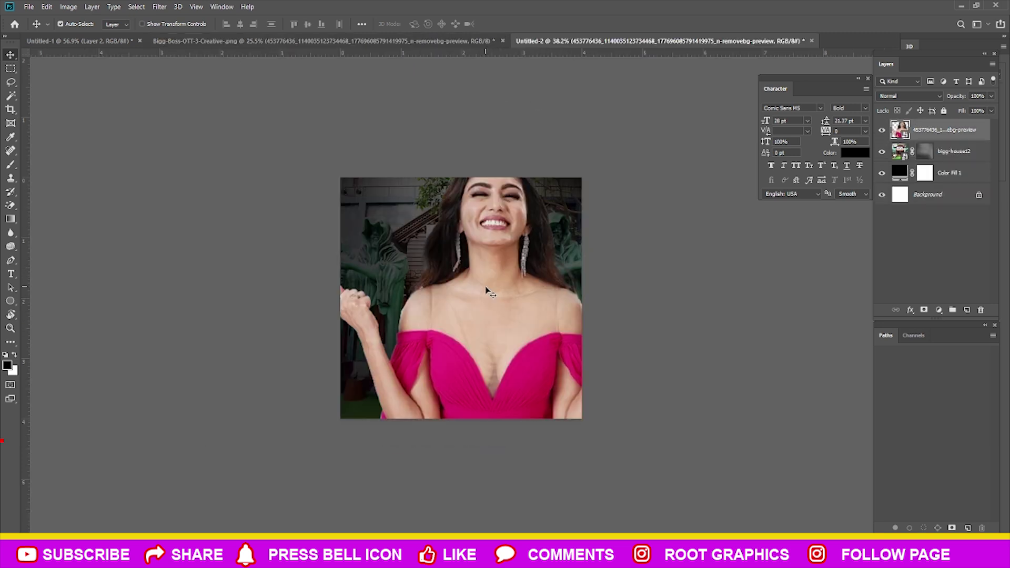
key(ctrl+t)
key(ctrl+0)
drag(638, 72, 531, 189)
drag(499, 227, 469, 296)
scroll(468, 295, up, 5)
drag(546, 411, 581, 446)
key(Return)
Rasterize the pink-dress woman's layer
right_click(957, 139)
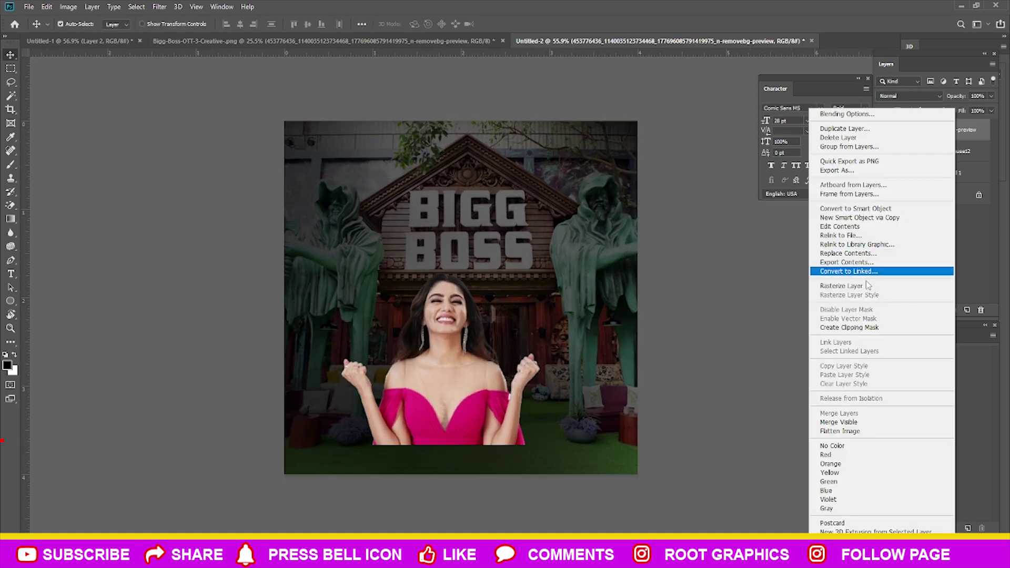
click(868, 210)
key(e)
click(470, 287)
click(479, 218)
click(10, 56)
Resize the woman to about 112% and centre her horizontally on the canvas
key(ctrl+t)
drag(539, 273, 570, 244)
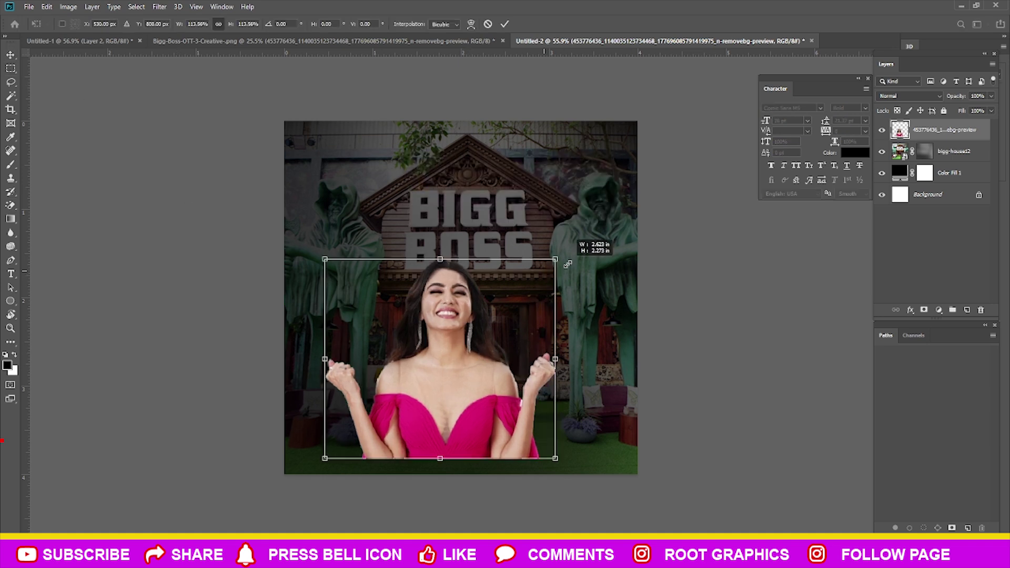
drag(452, 356, 467, 315)
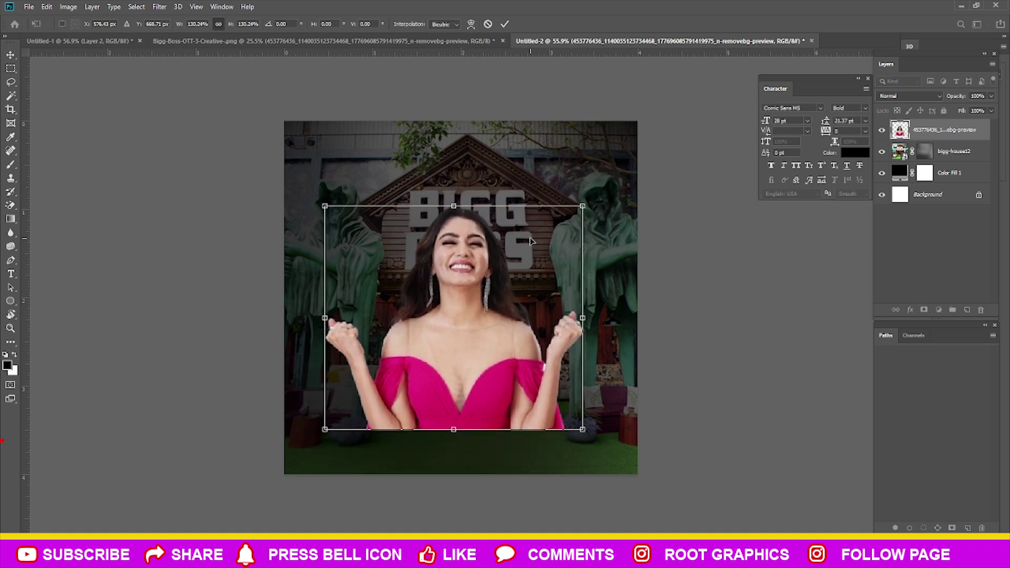
drag(582, 206, 565, 228)
drag(528, 264, 534, 256)
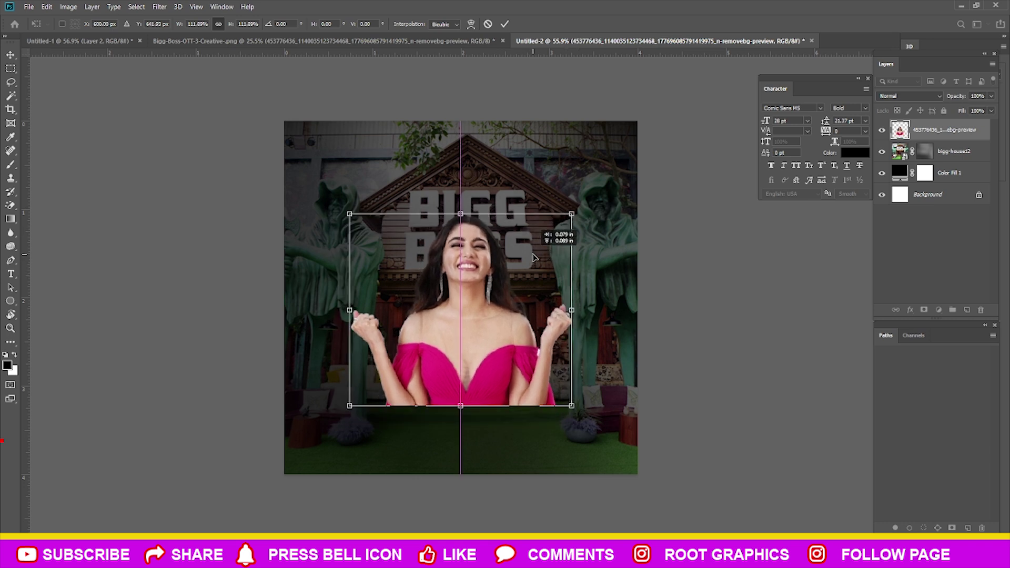
key(Return)
key(ctrl+a)
Apply Levels to the pink-dress woman with input values around 5, 0.83 and 220
key(ctrl+d)
key(ctrl+l)
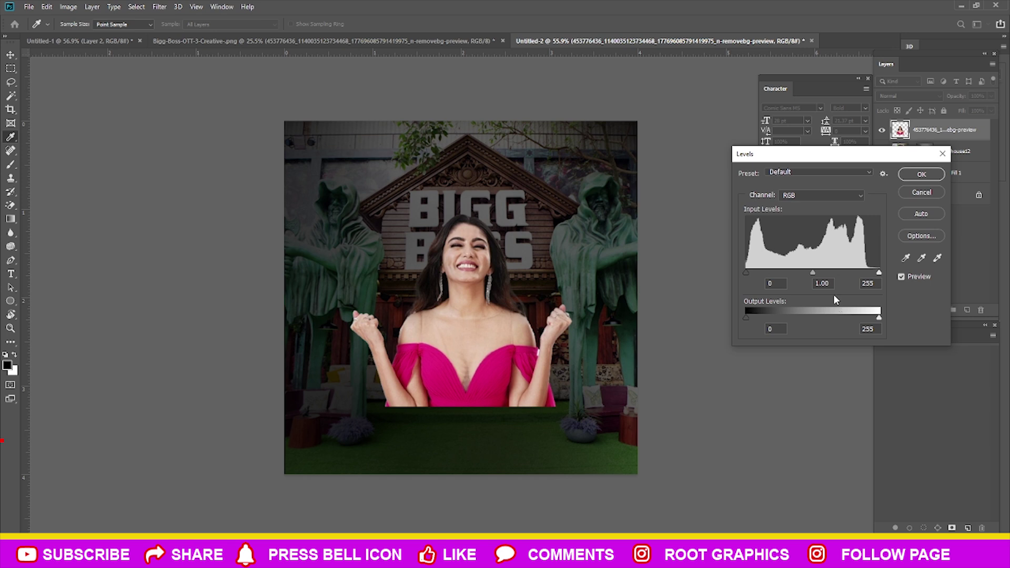
drag(818, 275, 824, 275)
drag(751, 273, 763, 272)
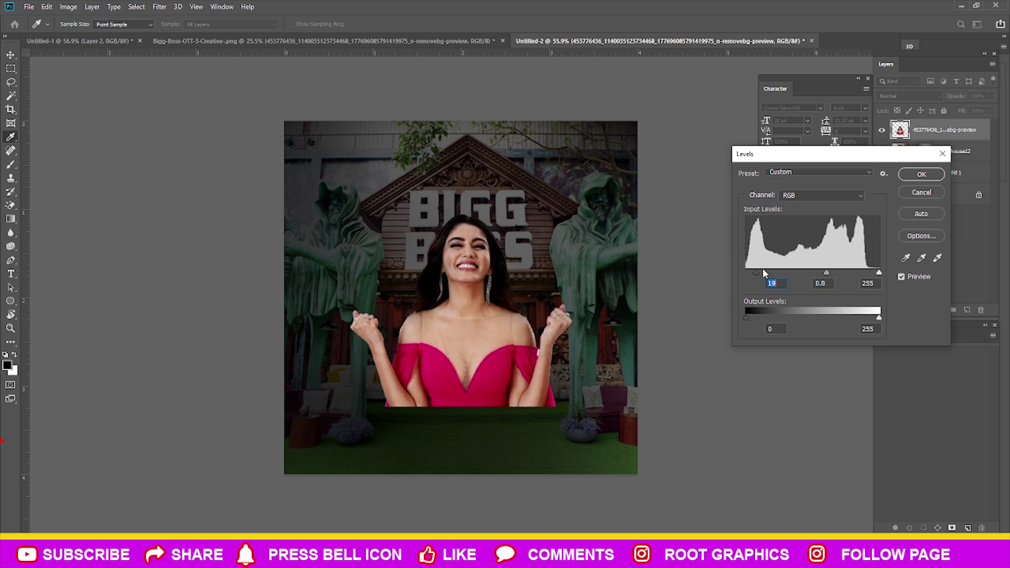
drag(877, 273, 873, 274)
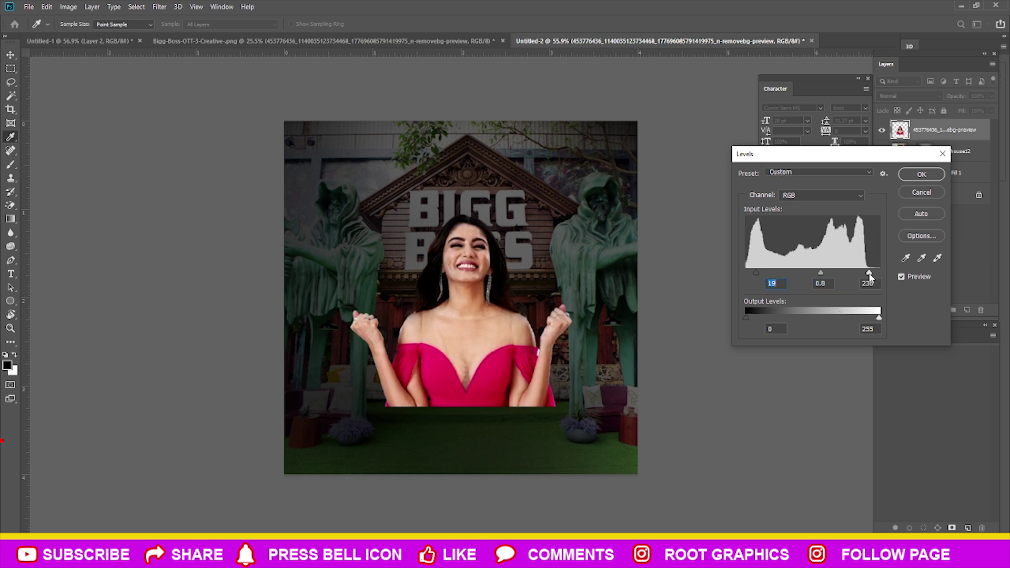
drag(757, 272, 759, 273)
mouse_move(868, 273)
mouse_down()
mouse_move(881, 273)
mouse_move(872, 273)
mouse_up()
drag(760, 273, 746, 274)
mouse_move(816, 274)
mouse_down()
mouse_move(824, 274)
mouse_move(807, 273)
mouse_move(816, 274)
mouse_up()
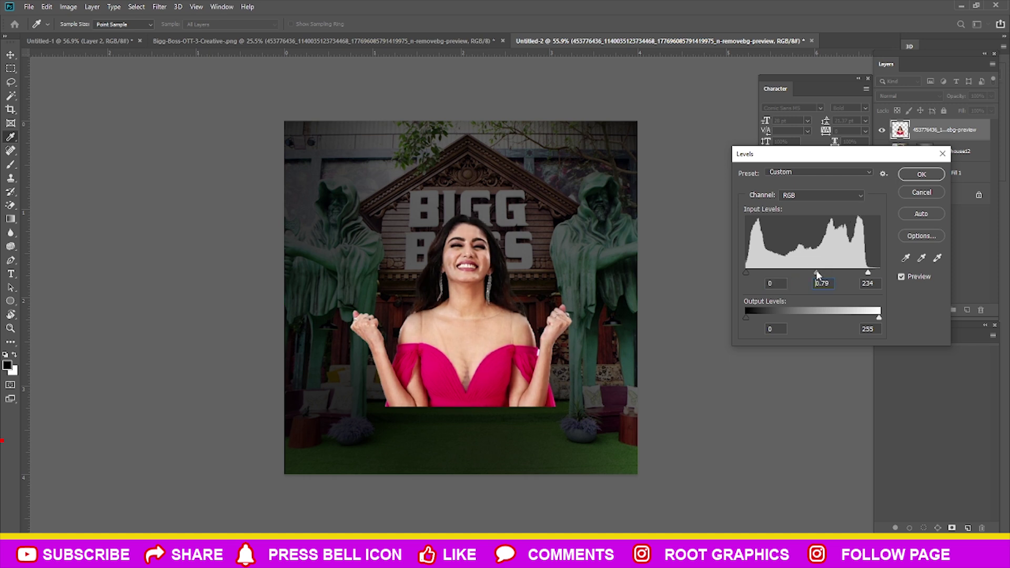
click(778, 283)
text(220)
click(922, 174)
key(ctrl+0)
Bring the green-dress woman into the poster, scale her down and move her left of the winner
key(v)
click(189, 289)
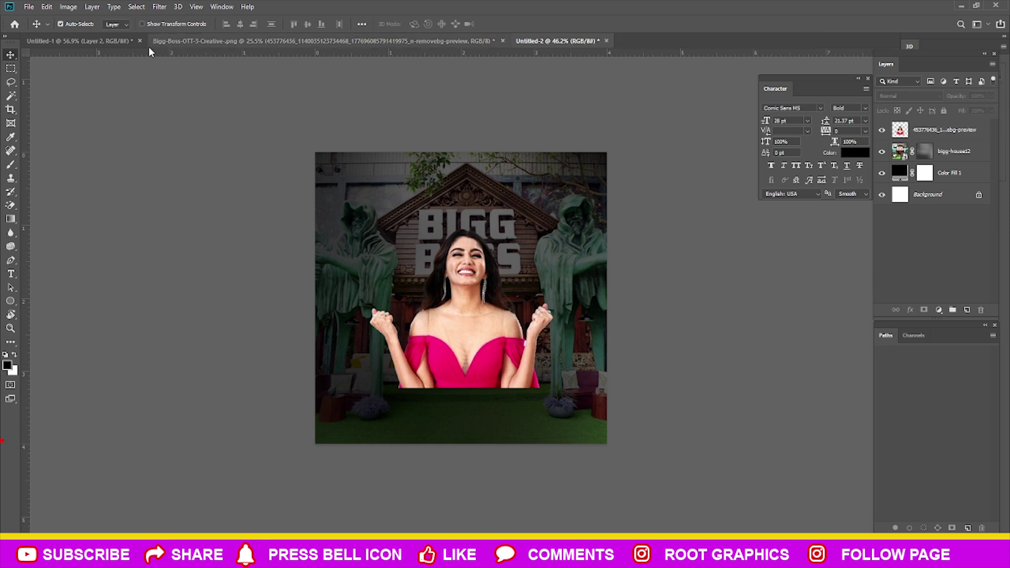
click(158, 41)
mouse_move(410, 252)
mouse_down()
mouse_move(577, 45)
mouse_move(447, 200)
mouse_up()
key(ctrl+t)
key(ctrl+0)
drag(587, 63, 519, 174)
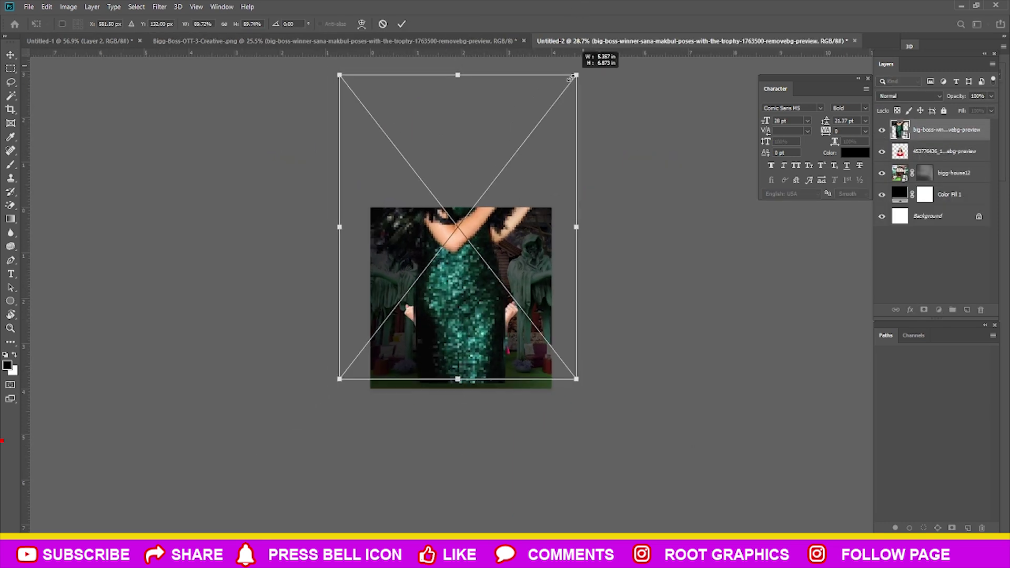
drag(469, 227, 448, 299)
key(Return)
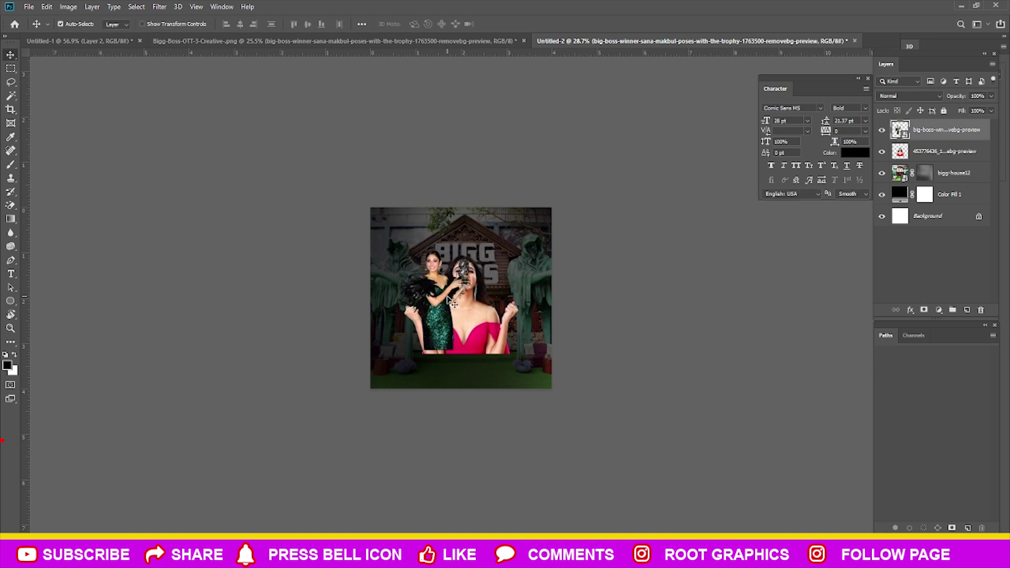
key(ctrl+0)
drag(402, 260, 360, 258)
Darken the green-dress woman with Levels inputs 6, 1 and 247
scroll(359, 258, down, 2)
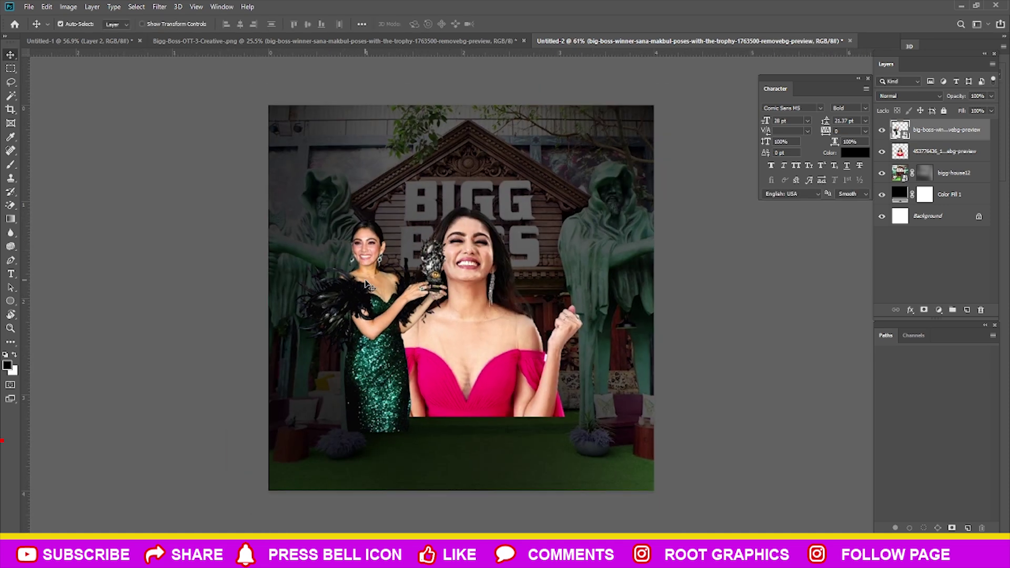
key(ctrl+l)
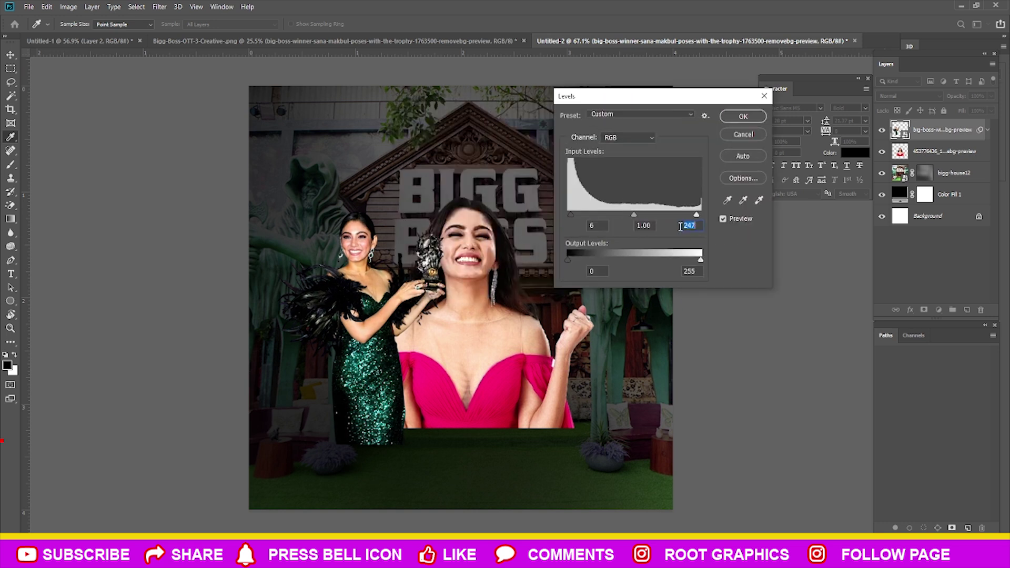
text(13)
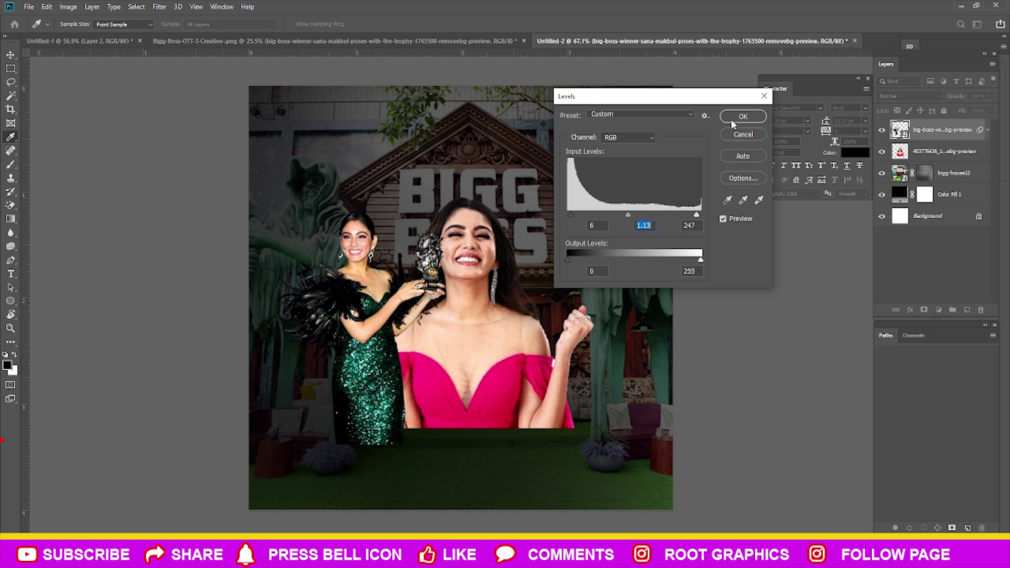
click(732, 121)
Rasterize the green-dress woman's layer after committing its transform
key(v)
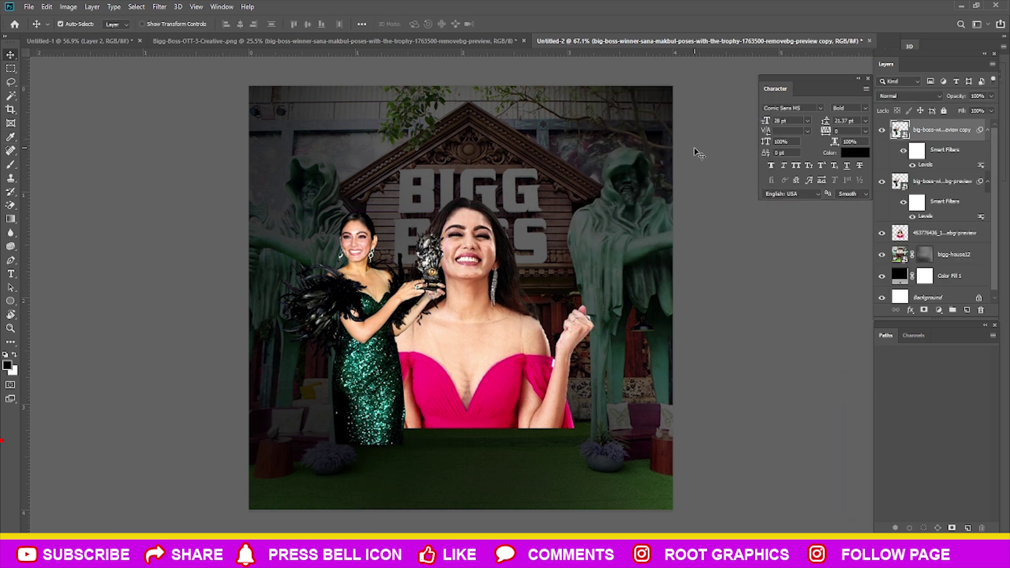
key(ctrl+t)
key(Return)
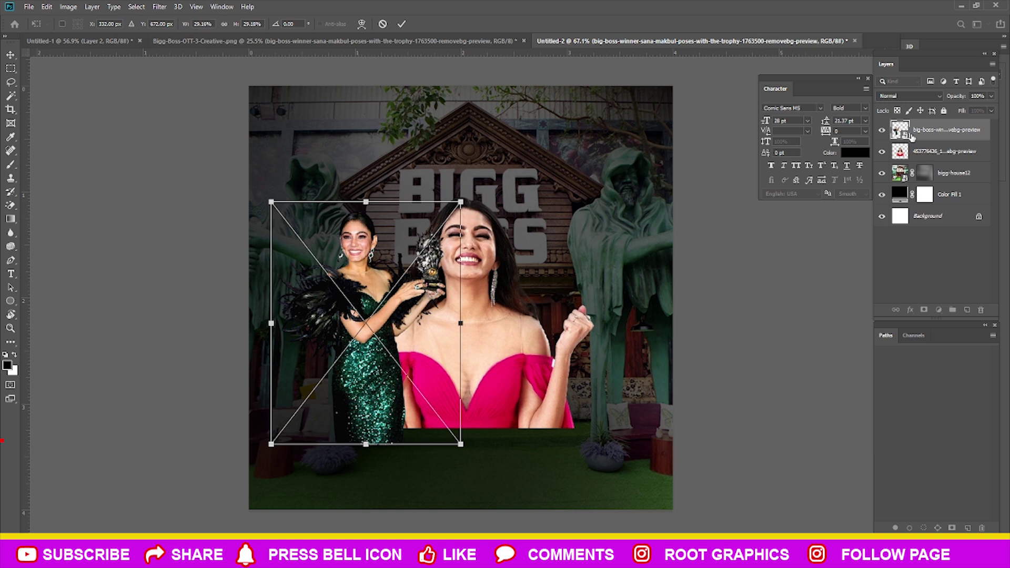
key(Return)
right_click(942, 132)
click(869, 148)
key(e)
click(631, 252)
click(491, 215)
key(b)
key(v)
Move the green-dress layer below the winner, then enlarge and shift her left
drag(920, 138, 919, 162)
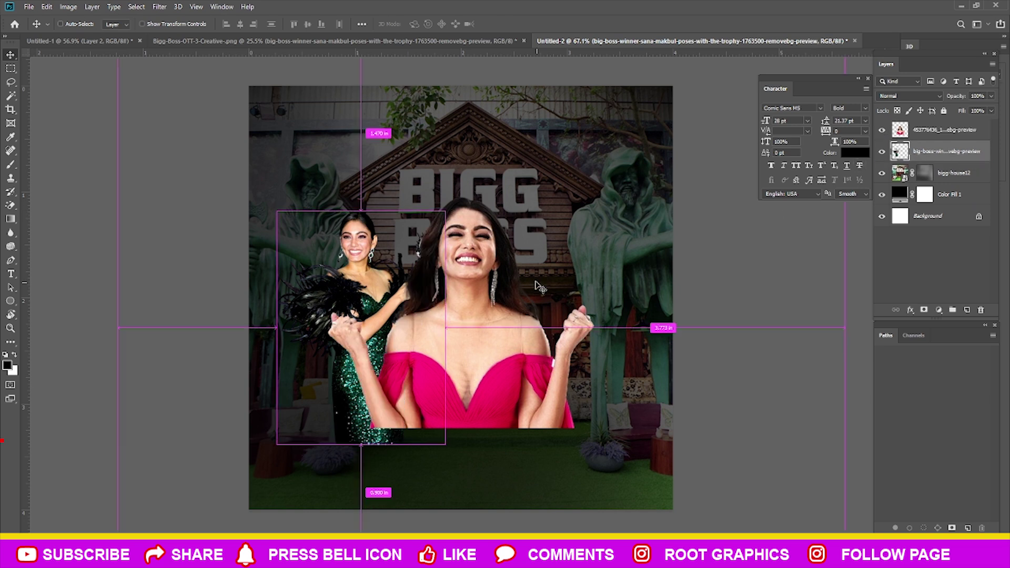
key(ctrl+t)
drag(445, 210, 464, 149)
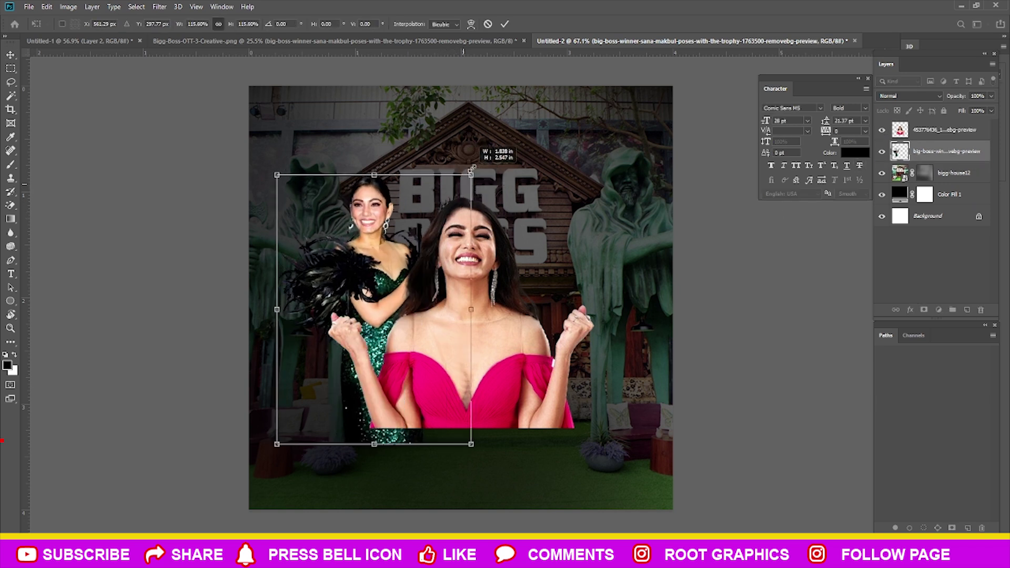
drag(433, 193, 402, 195)
key(Return)
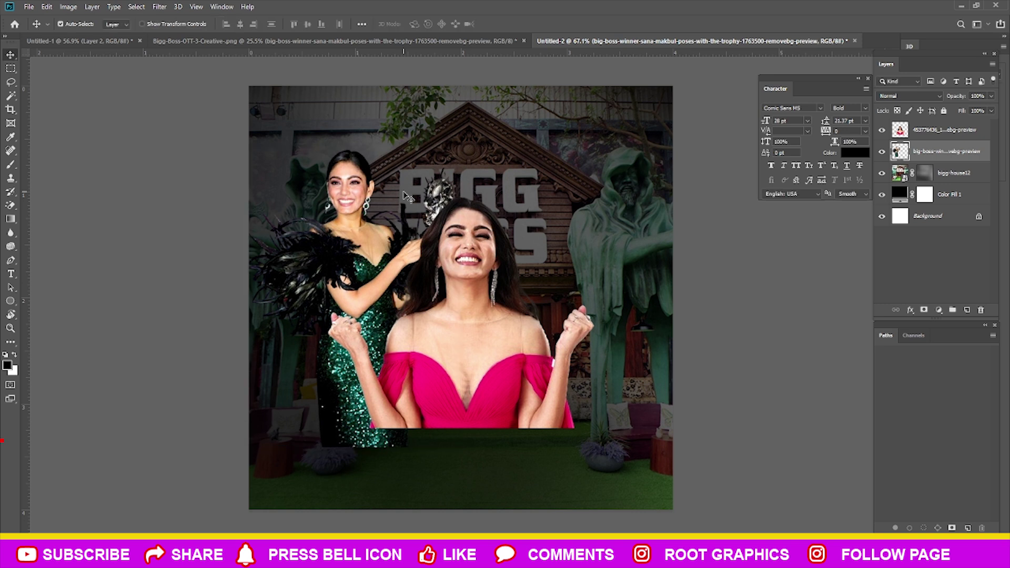
Duplicate the green-dress woman, flip the copy horizontally and place it right of the winner
drag(356, 229, 379, 231)
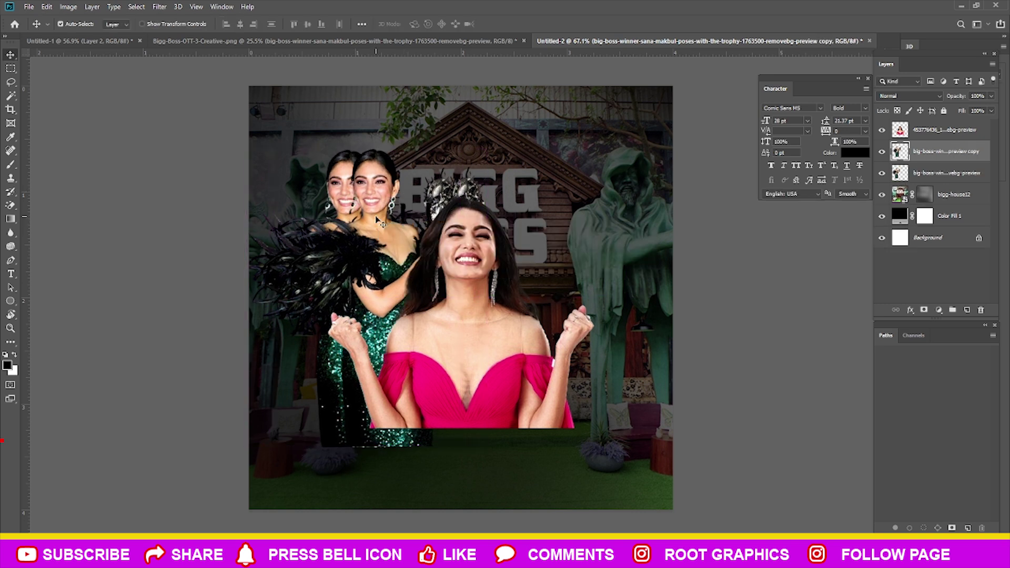
key(ctrl+t)
right_click(378, 218)
click(419, 348)
drag(392, 271, 603, 258)
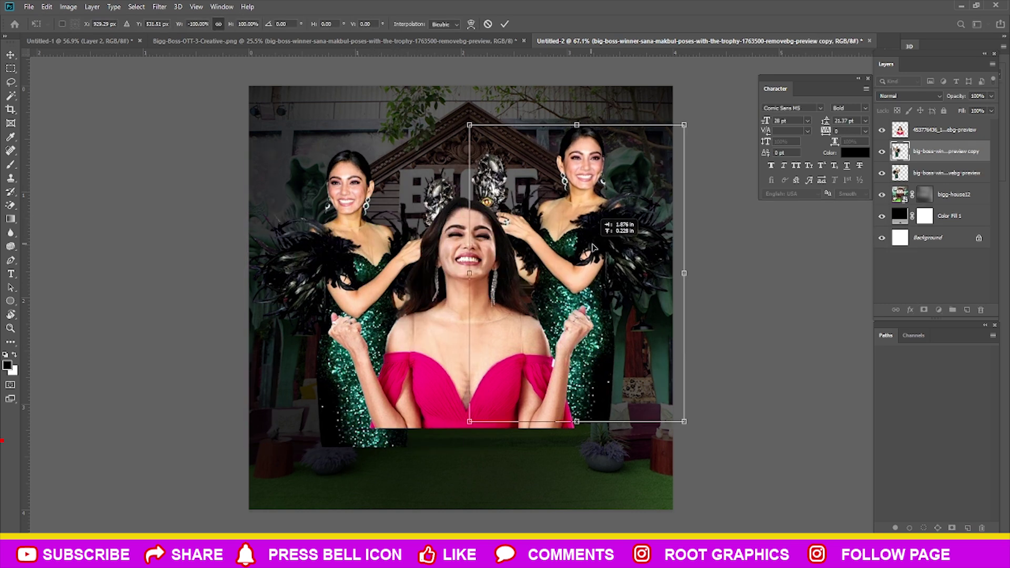
key(Return)
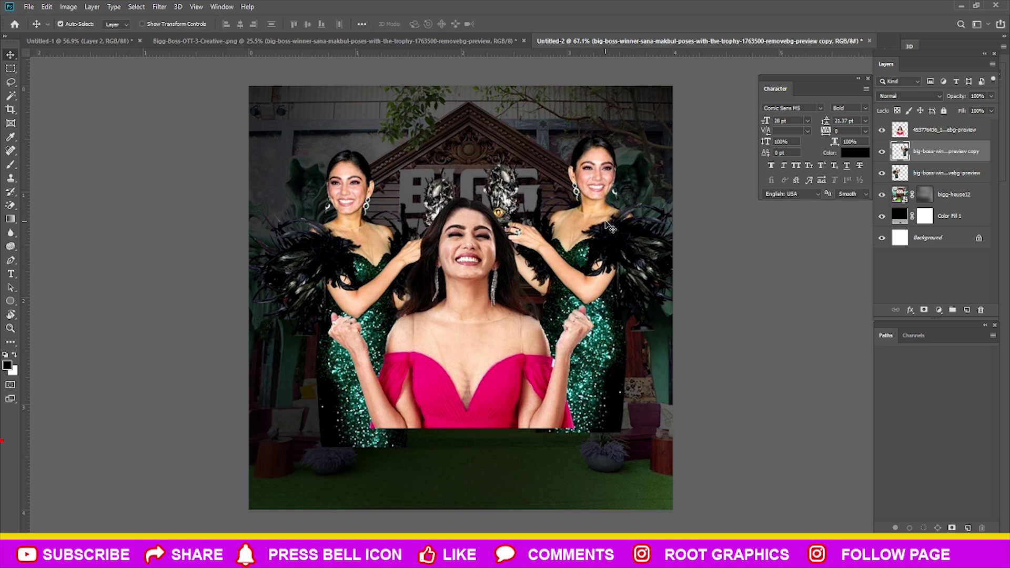
key(ctrl+t)
drag(690, 138, 672, 212)
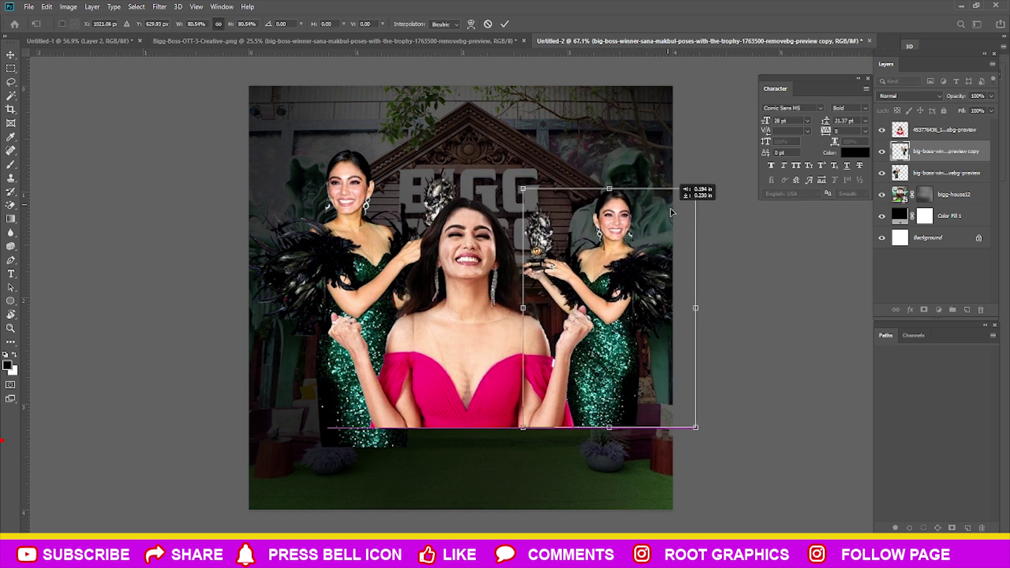
key(Return)
Add head-height and bottom guides, fit the left woman between them, then hide the guides
click(351, 220)
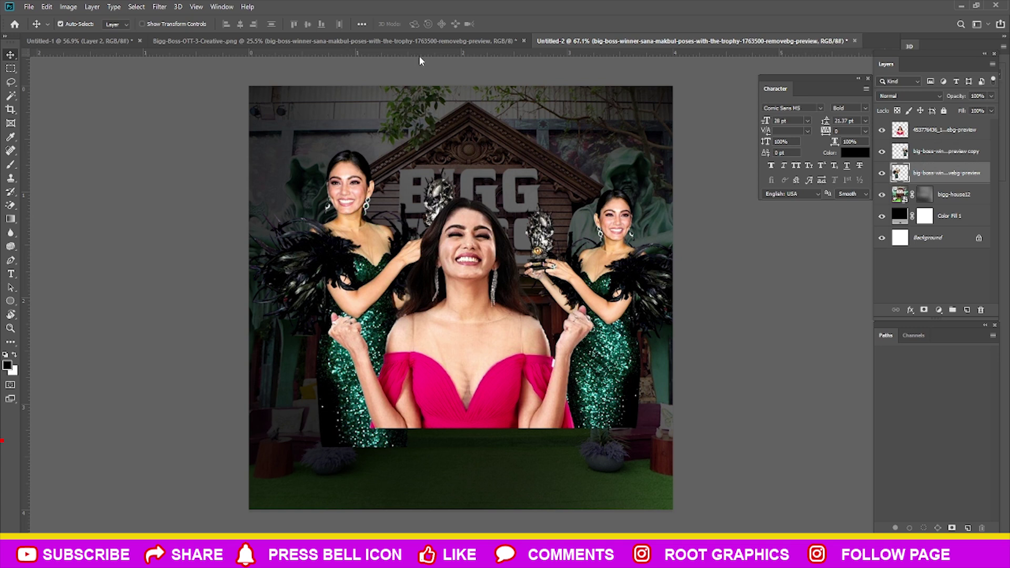
drag(422, 55, 440, 188)
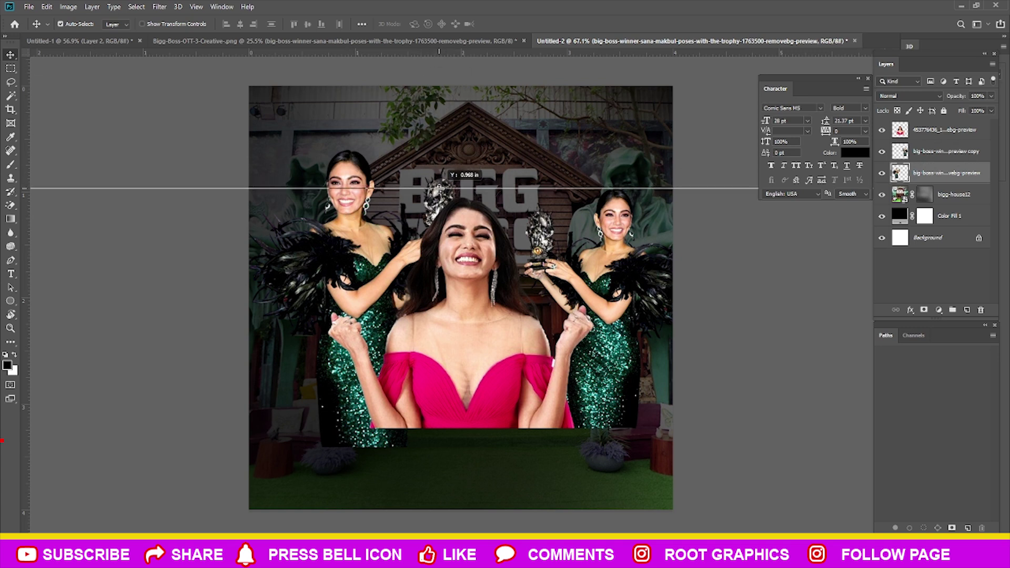
drag(421, 53, 476, 429)
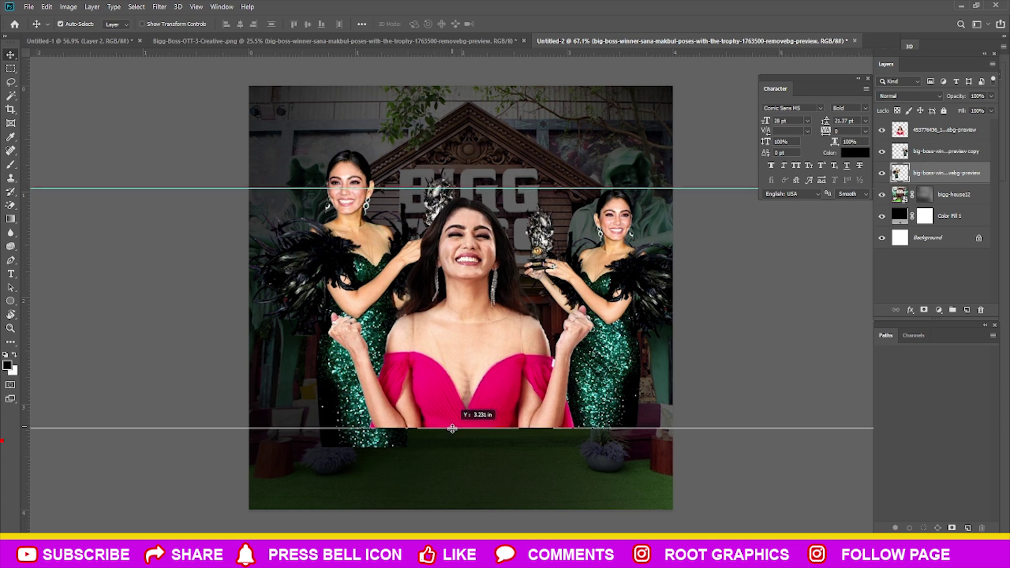
key(ctrl+t)
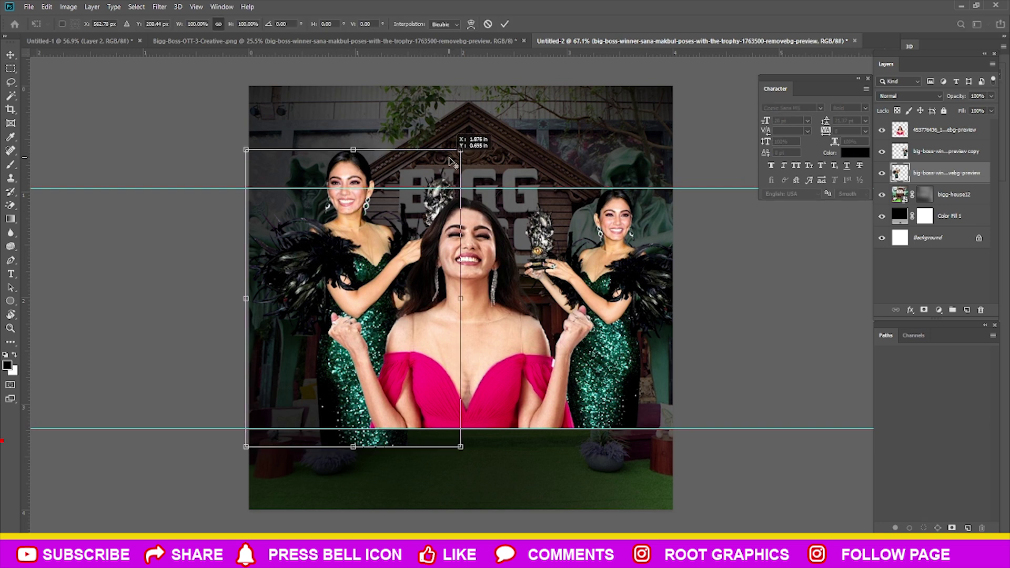
drag(451, 160, 431, 188)
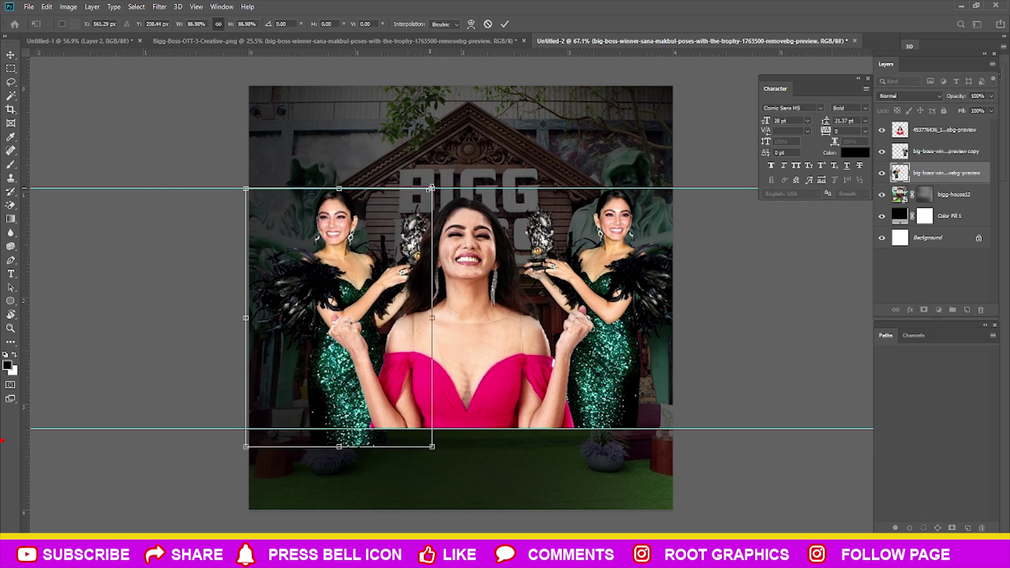
mouse_move(439, 453)
mouse_down()
mouse_move(429, 421)
mouse_move(420, 431)
mouse_up()
key(Return)
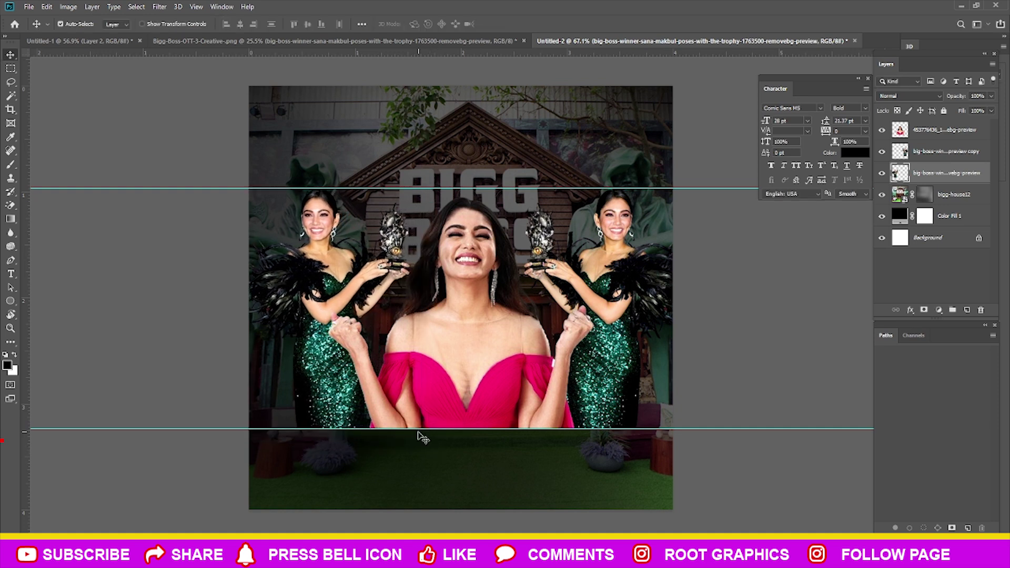
key(ctrl+z)
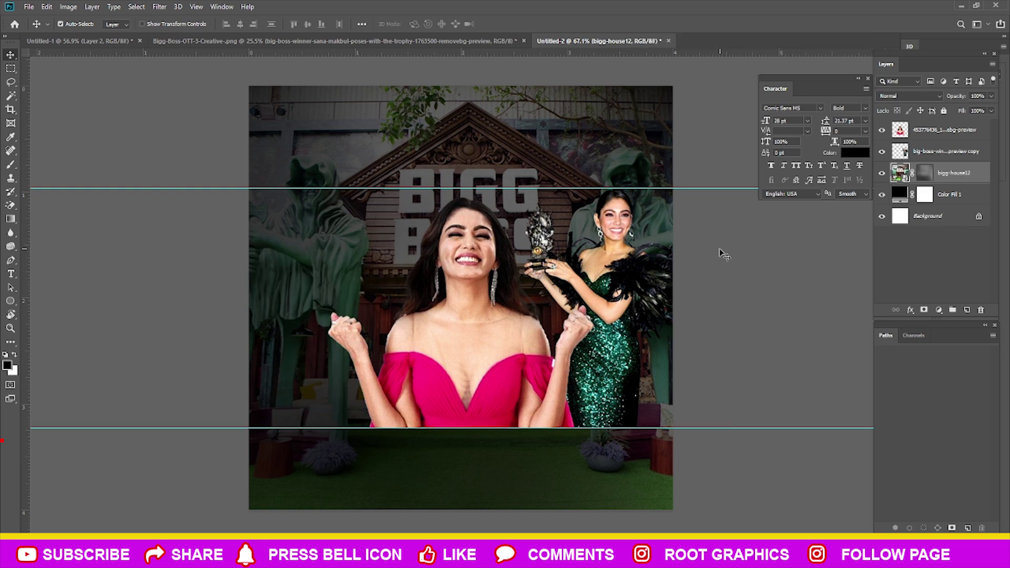
key(ctrl+shift+z)
key(ctrl+semicolon)
click(157, 330)
scroll(157, 330, down, 2)
Add layer masks to both green-dress women layers and the winner's layer
scroll(157, 330, up, 1)
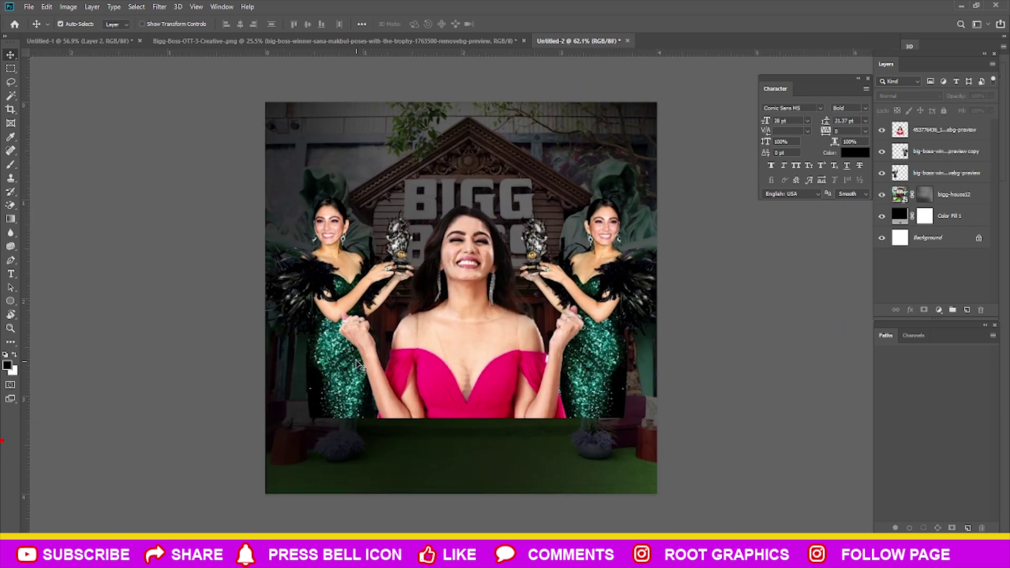
click(942, 173)
click(925, 310)
key(alt+bracketright)
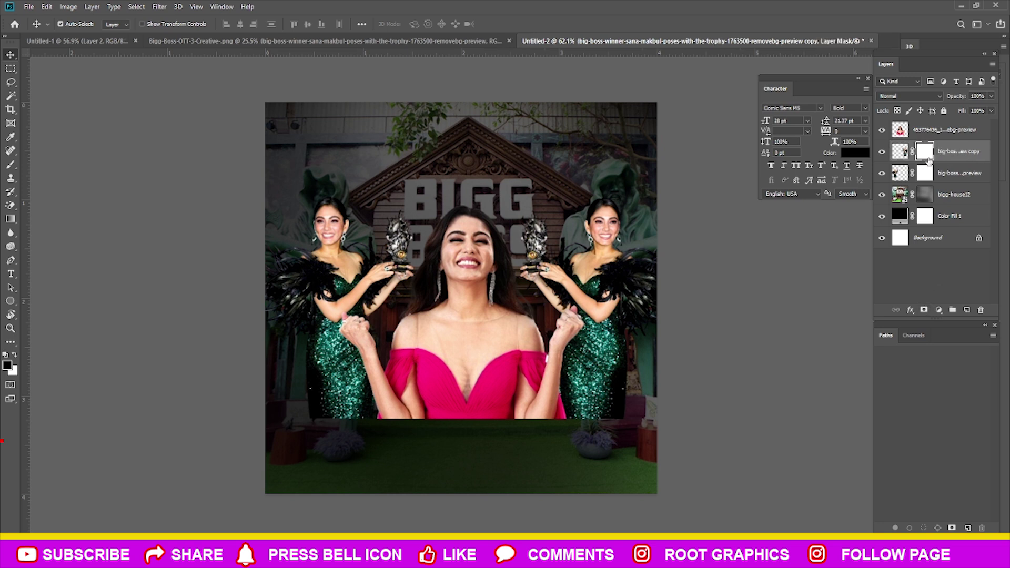
key(alt+bracketright)
key(b)
Paint black on the winner's mask to fade her pink dress bottom into the grass
scroll(448, 326, down, 1)
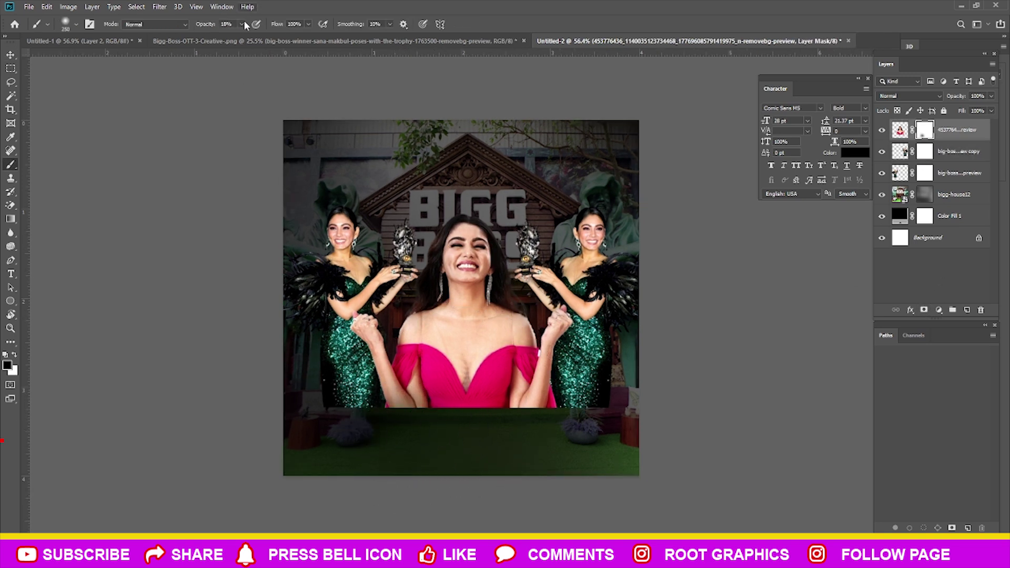
drag(402, 437, 495, 438)
key(bracketright)
key(bracketright)
key(bracketright)
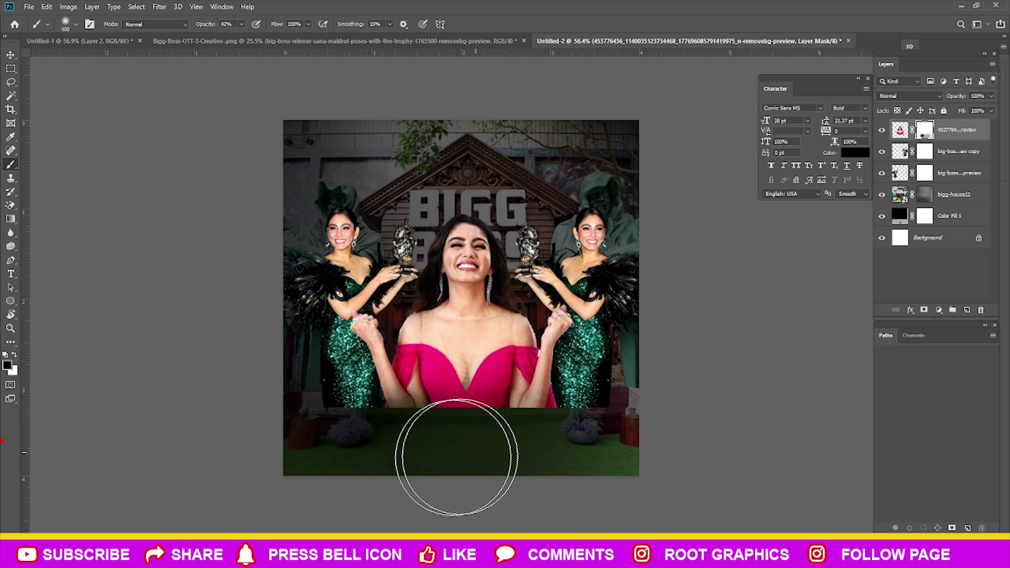
mouse_move(546, 467)
mouse_down()
mouse_move(433, 467)
mouse_move(547, 440)
mouse_move(500, 435)
mouse_move(528, 441)
mouse_up()
key(bracketleft)
Fade the right green-gown woman's dress hem into the grass on her mask
click(925, 152)
key(bracketleft)
key(bracketleft)
key(bracketright)
drag(610, 415, 577, 420)
key(bracketright)
key(ctrl+z)
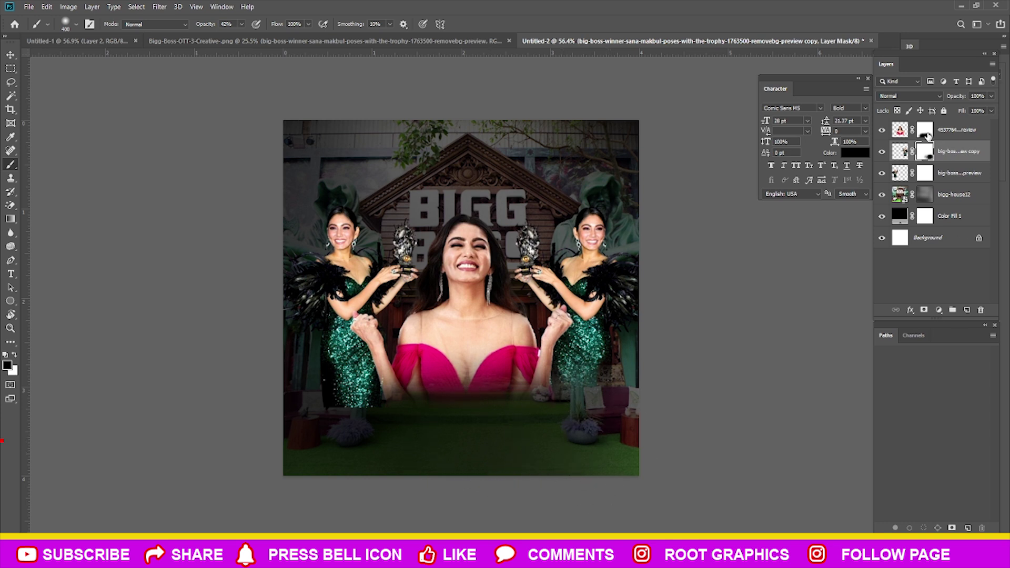
Fade the left woman's lower dress into the grass, switching to white to restore areas
click(926, 173)
key(bracketright)
mouse_move(340, 445)
mouse_down()
mouse_move(374, 447)
mouse_move(349, 440)
mouse_up()
click(14, 360)
key(bracketleft)
key(bracketleft)
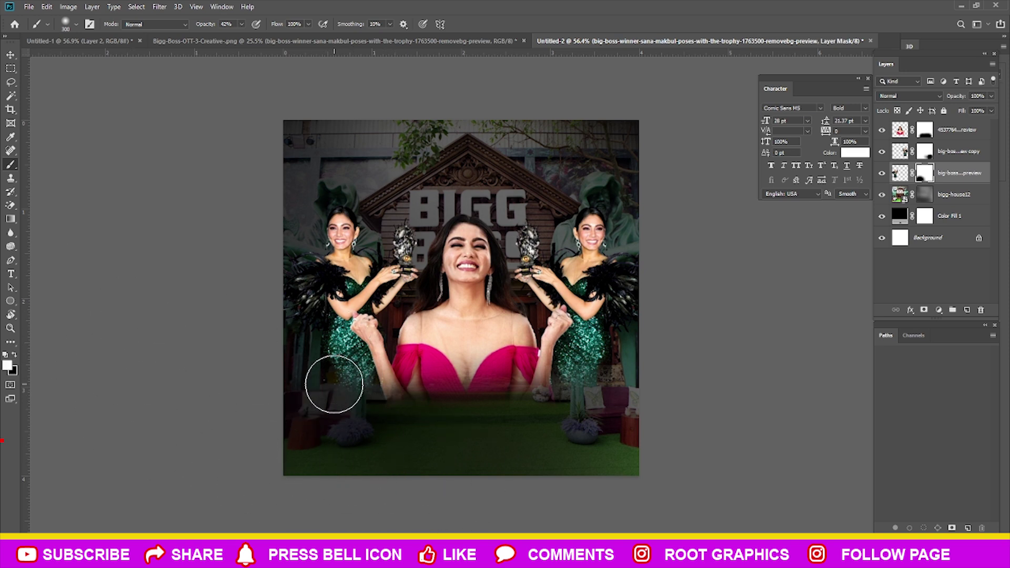
Restore black foreground and the Move tool, deselect layers, and go to Bigg-Boss-OTT-3-Creative
click(925, 151)
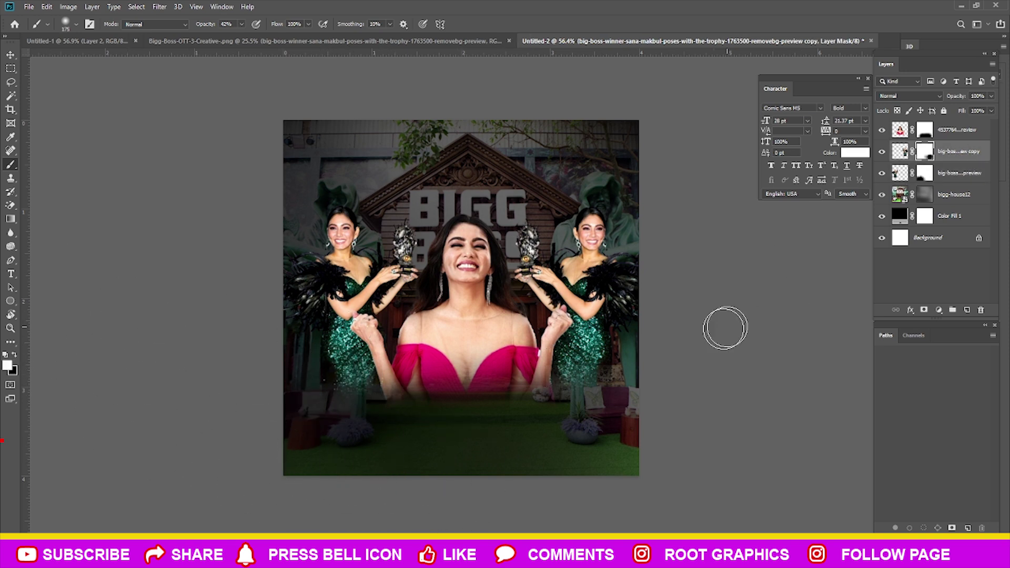
click(924, 130)
click(13, 355)
click(10, 54)
click(191, 268)
scroll(260, 379, up, 1)
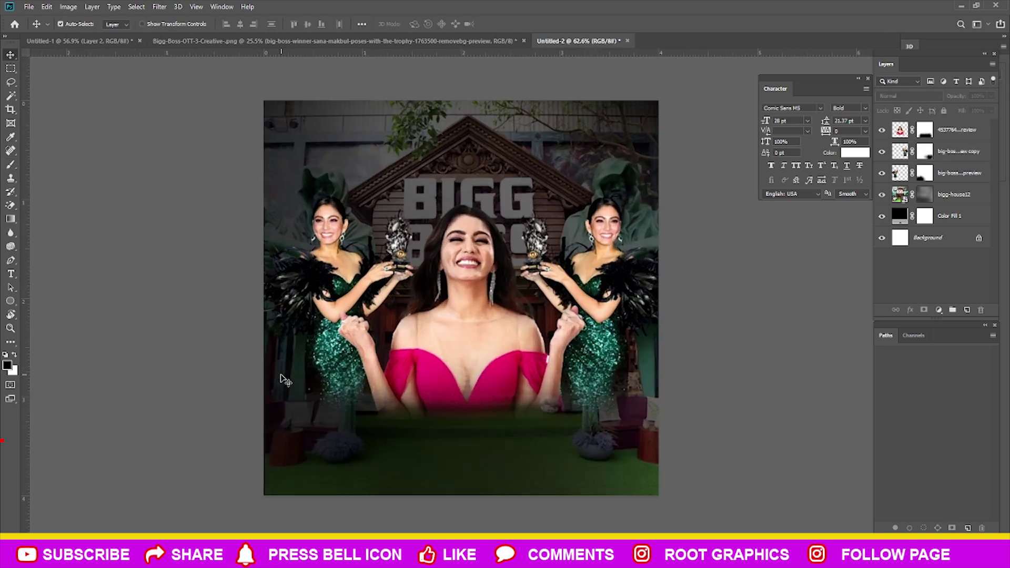
click(248, 41)
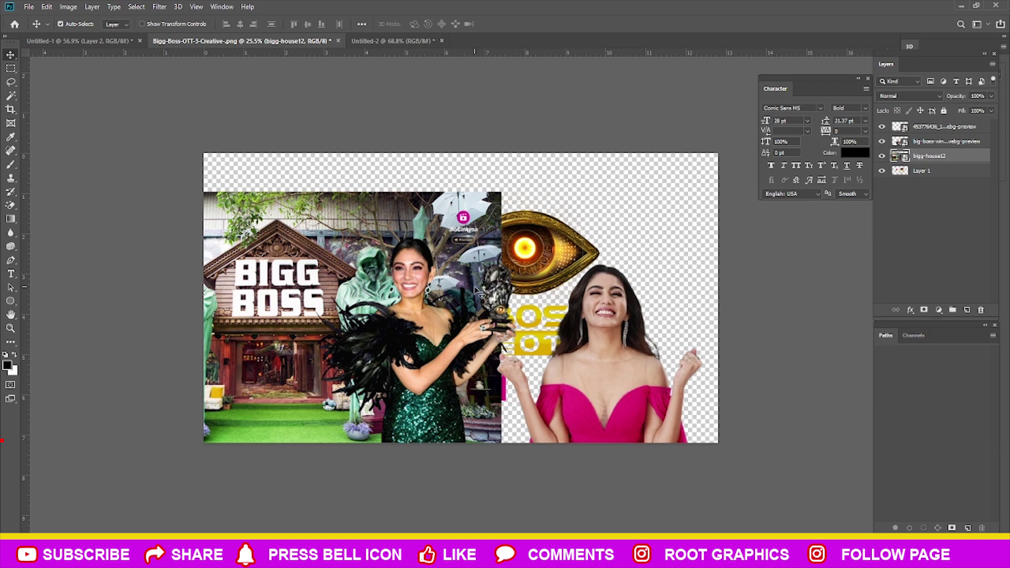
Bring the trophy PNG from the desktop into the poster and scale it down
key(super+d)
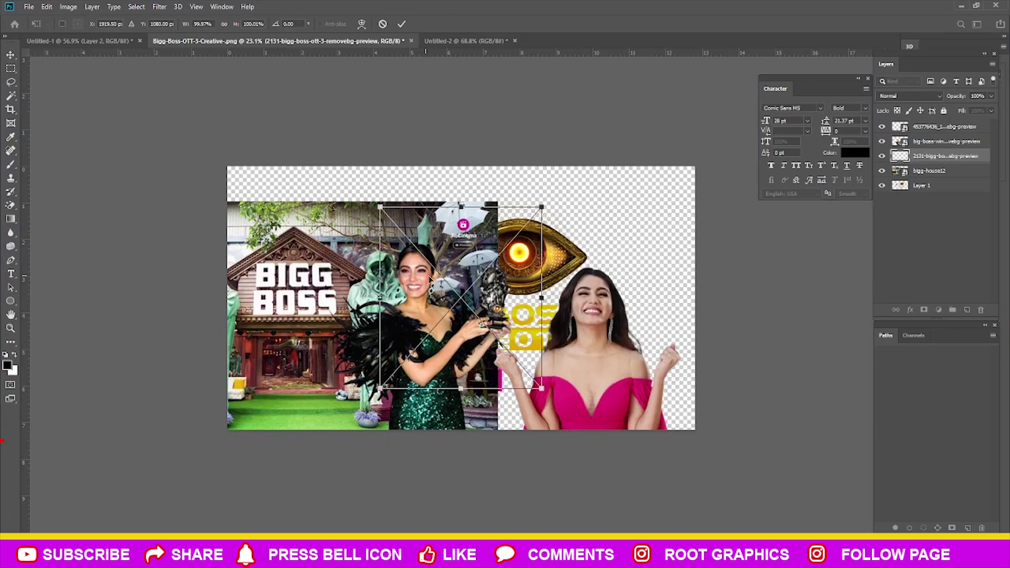
key(Return)
drag(457, 205, 468, 234)
key(ctrl+t)
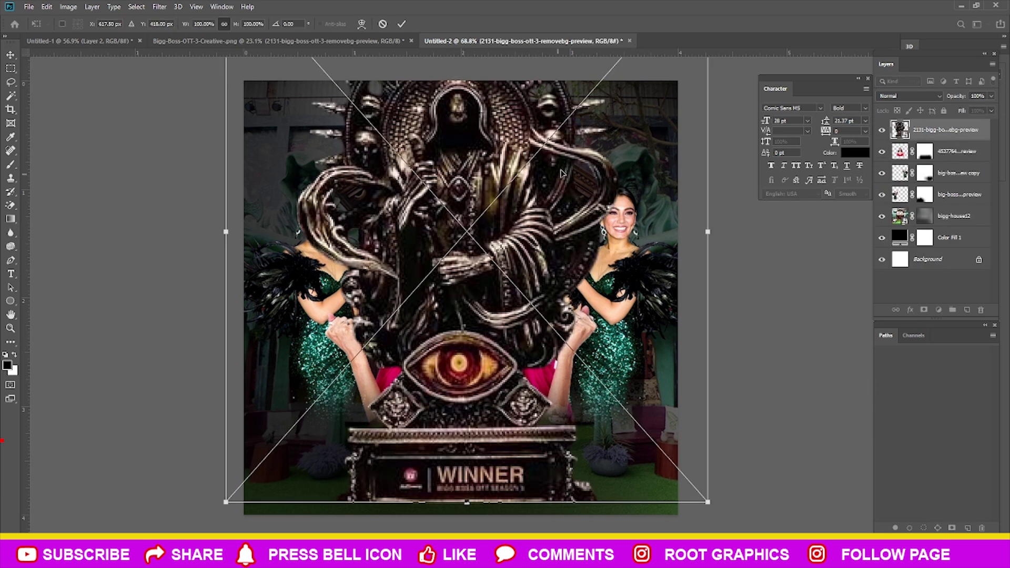
scroll(562, 174, down, 3)
drag(615, 149, 507, 227)
key(Return)
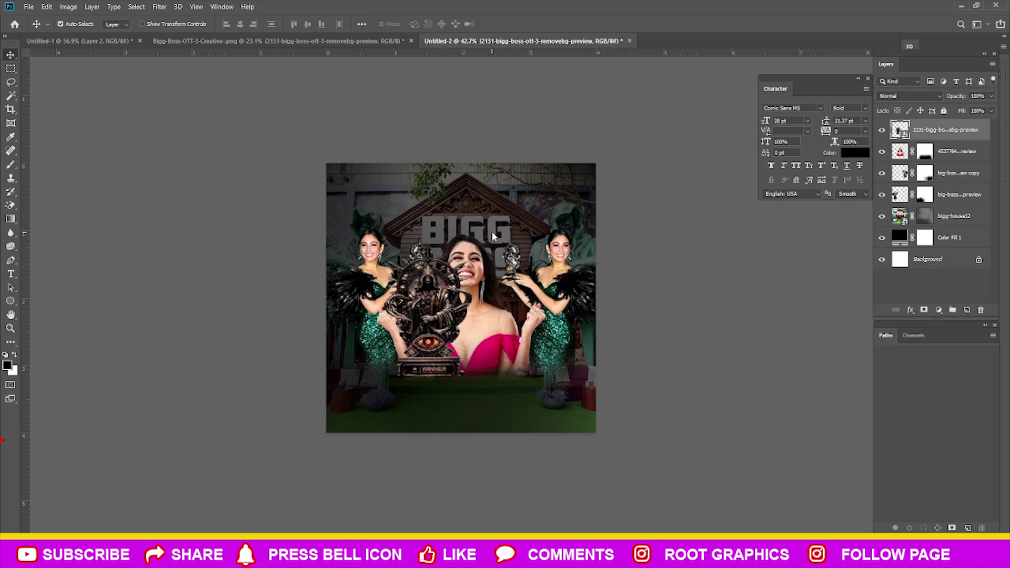
Rasterize the trophy layer and raise its Temperature in the Camera Raw Filter
key(ctrl+0)
right_click(967, 135)
key(Escape)
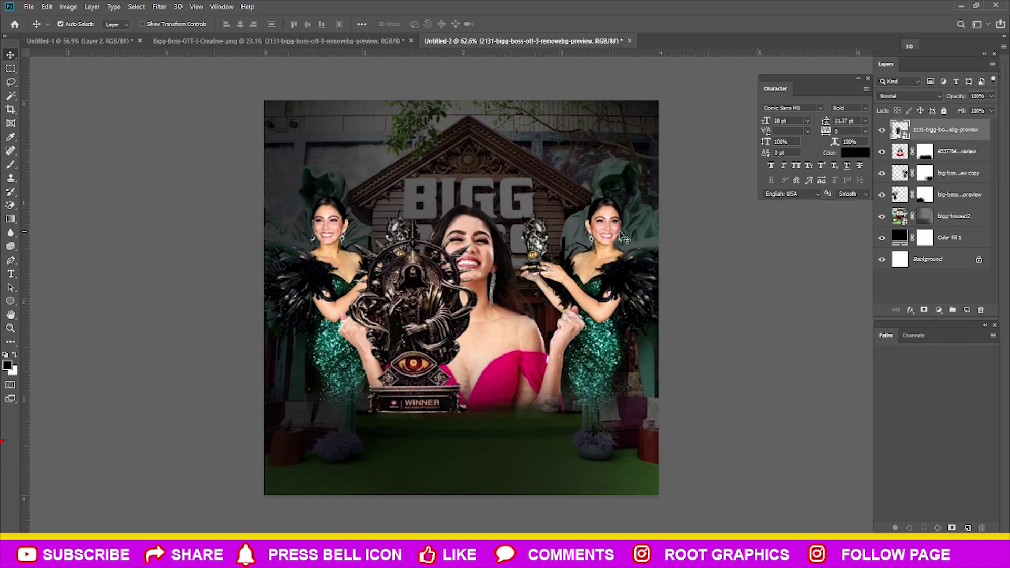
key(e)
click(506, 242)
click(500, 213)
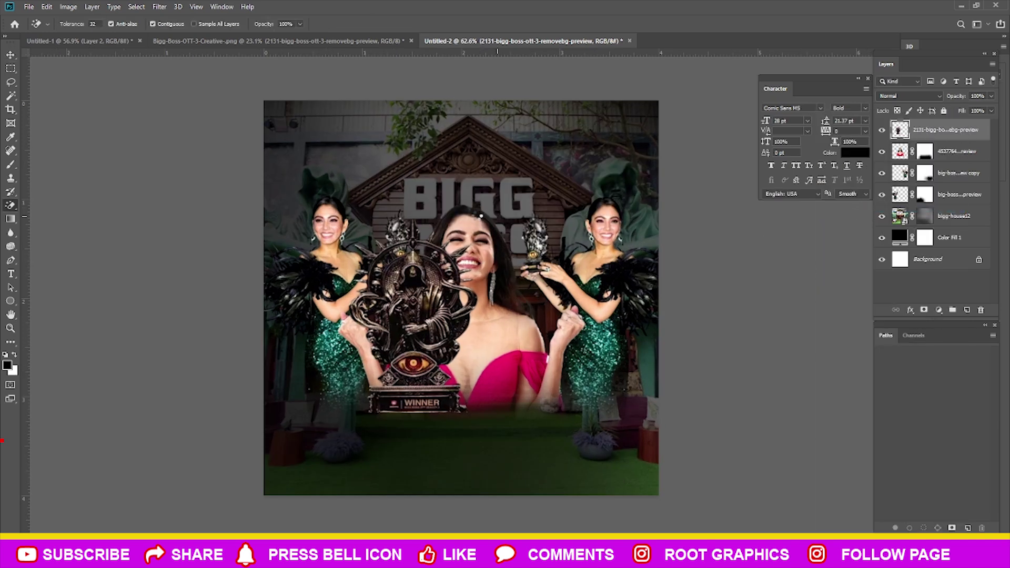
key(ctrl+shift+a)
click(925, 187)
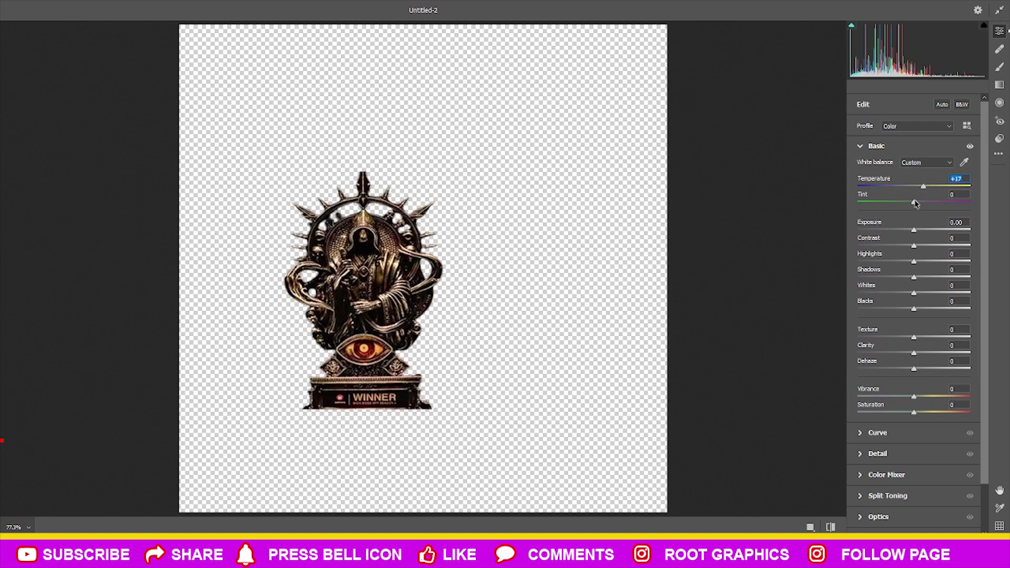
Raise the trophy's Exposure, Contrast, Whites, Blacks, Texture and Clarity in Camera Raw
mouse_move(916, 232)
mouse_down()
mouse_move(937, 246)
mouse_move(887, 262)
mouse_move(937, 277)
mouse_move(928, 293)
mouse_up()
drag(914, 309, 922, 304)
drag(919, 339, 920, 338)
drag(914, 353, 921, 354)
scroll(932, 368, down, 2)
key(Return)
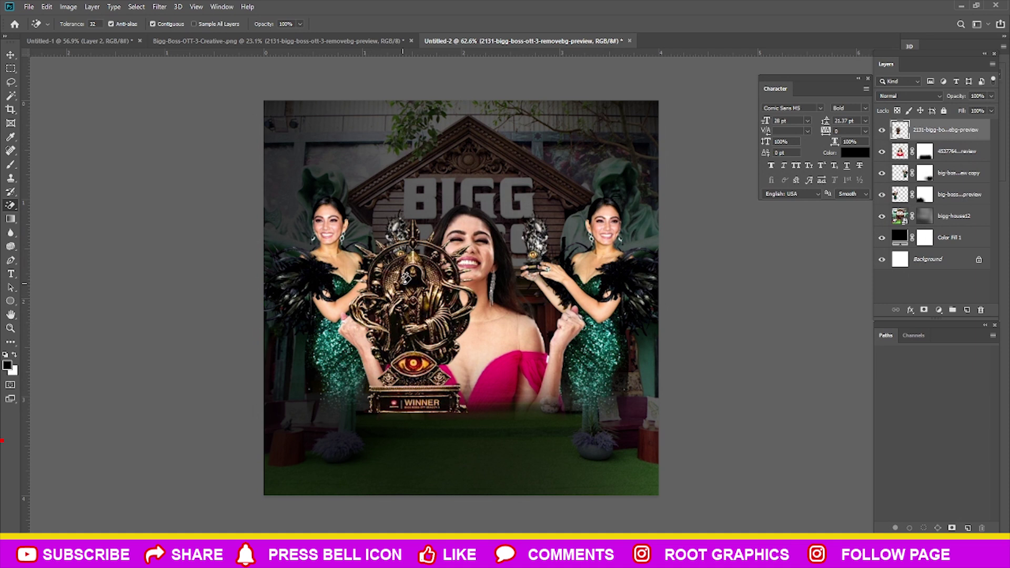
Turn off the proof preview and set Yellows saturation to -12 in Hue/Saturation
key(v)
key(ctrl+y)
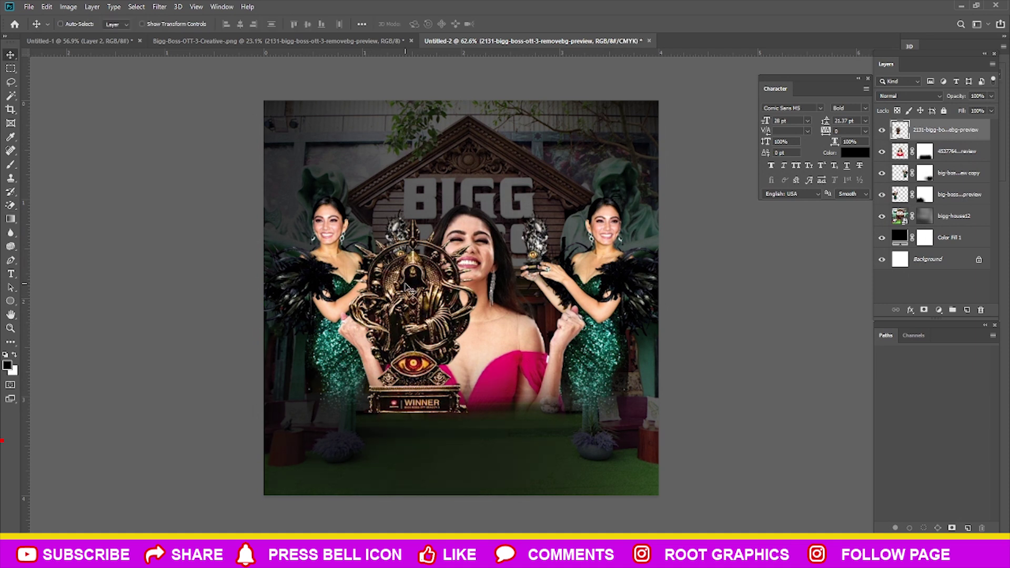
key(ctrl+y)
key(ctrl+u)
click(771, 354)
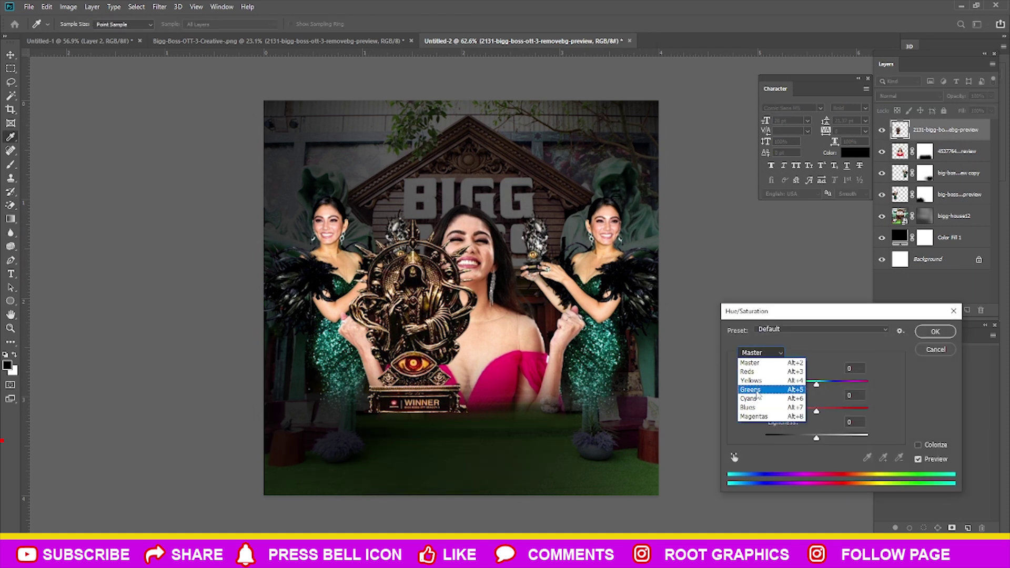
click(778, 375)
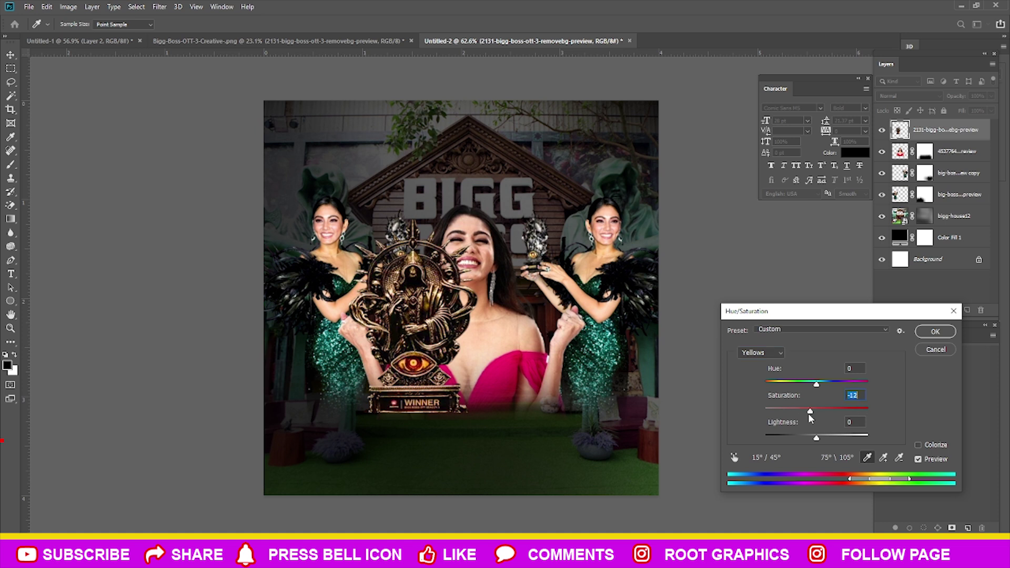
click(936, 334)
key(ctrl)
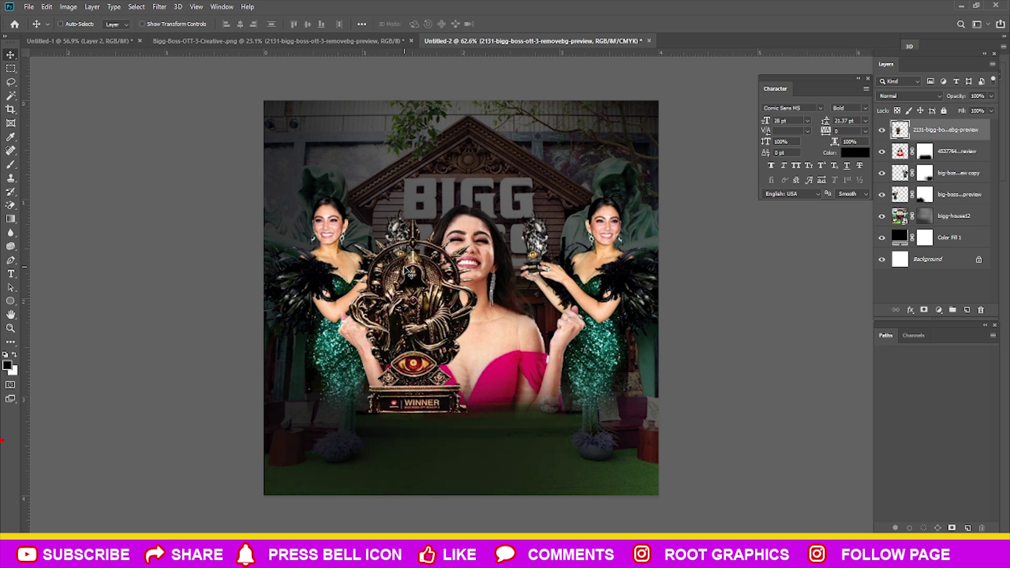
Scale the trophy down and centre it on the poster
key(ctrl+t)
drag(443, 268, 490, 316)
drag(514, 282, 500, 302)
mouse_move(454, 364)
mouse_down()
mouse_move(460, 390)
mouse_move(447, 193)
mouse_up()
Move the trophy layer beneath the women, enlarge it behind the central woman, and lower her
mouse_move(942, 129)
mouse_down()
mouse_move(950, 221)
mouse_move(948, 207)
mouse_up()
key(ctrl+t)
drag(491, 129, 560, 31)
drag(458, 211, 481, 244)
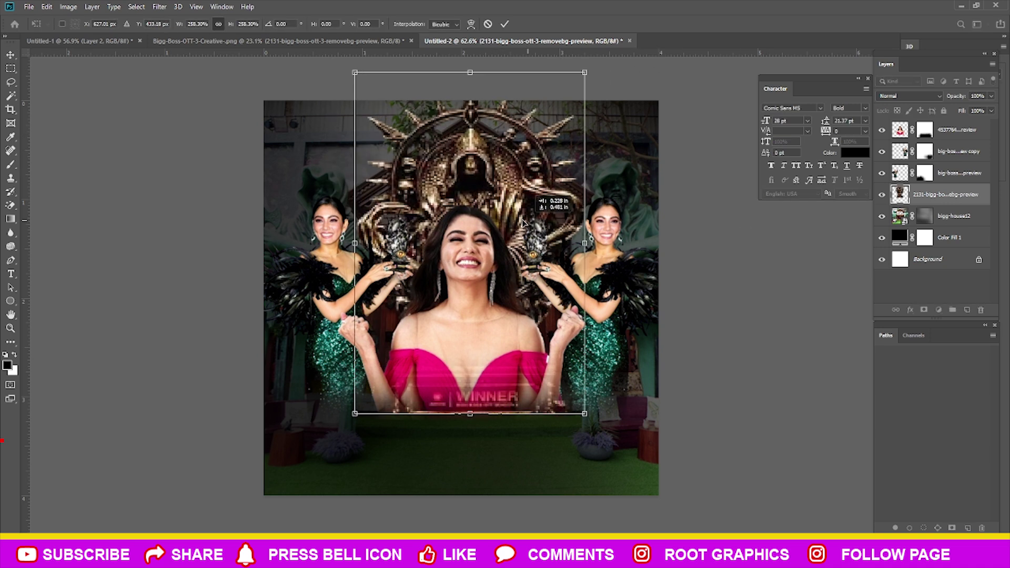
key(Return)
scroll(518, 220, down, 1)
scroll(518, 188, down, 1)
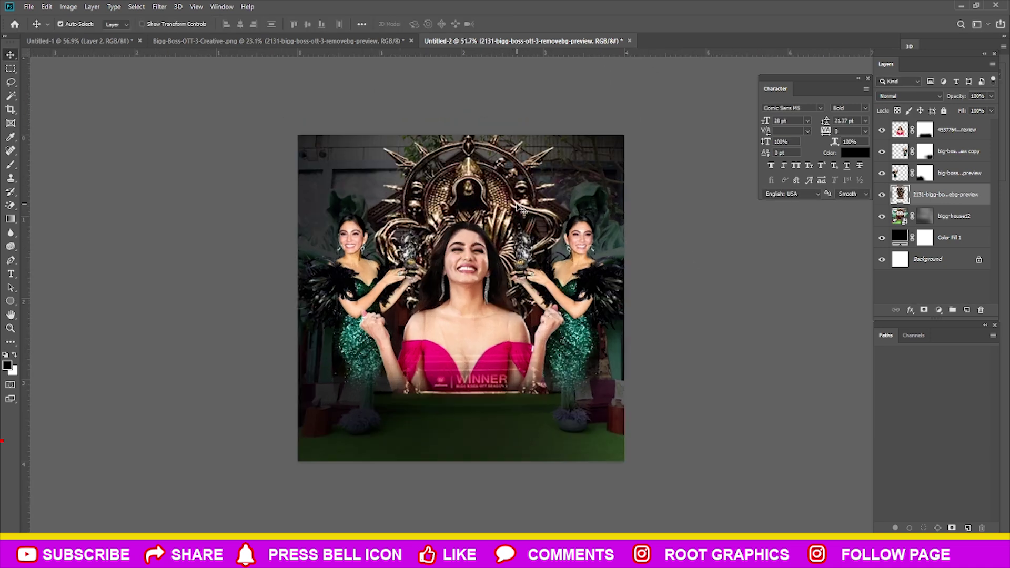
drag(518, 168, 518, 194)
scroll(673, 176, down, 5)
scroll(631, 185, up, 7)
Bring the trophy to the front and fit it bottom-centre over the pink-dressed woman
key(ctrl+z)
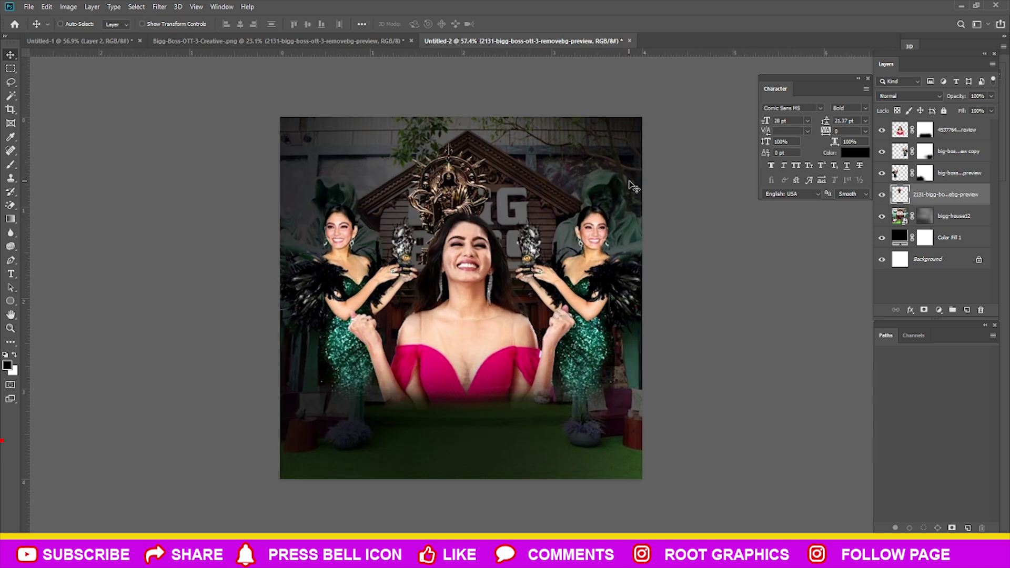
key(ctrl+shift+bracketright)
key(ctrl+t)
drag(456, 205, 461, 287)
mouse_move(506, 351)
mouse_down()
mouse_move(542, 409)
mouse_move(509, 430)
mouse_up()
mouse_move(543, 237)
mouse_down()
mouse_move(520, 269)
mouse_move(506, 330)
mouse_up()
drag(523, 292, 507, 319)
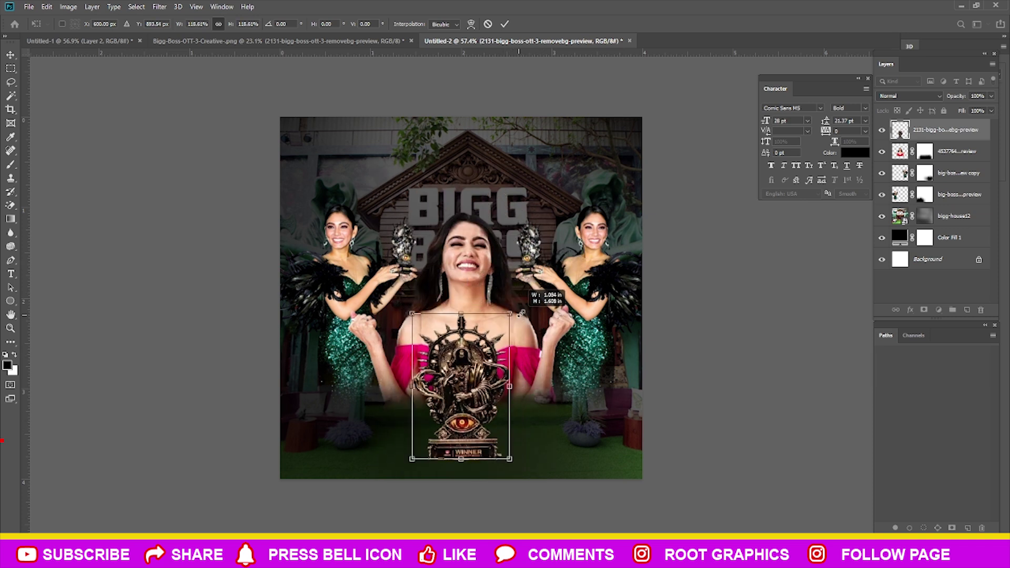
drag(492, 354, 492, 363)
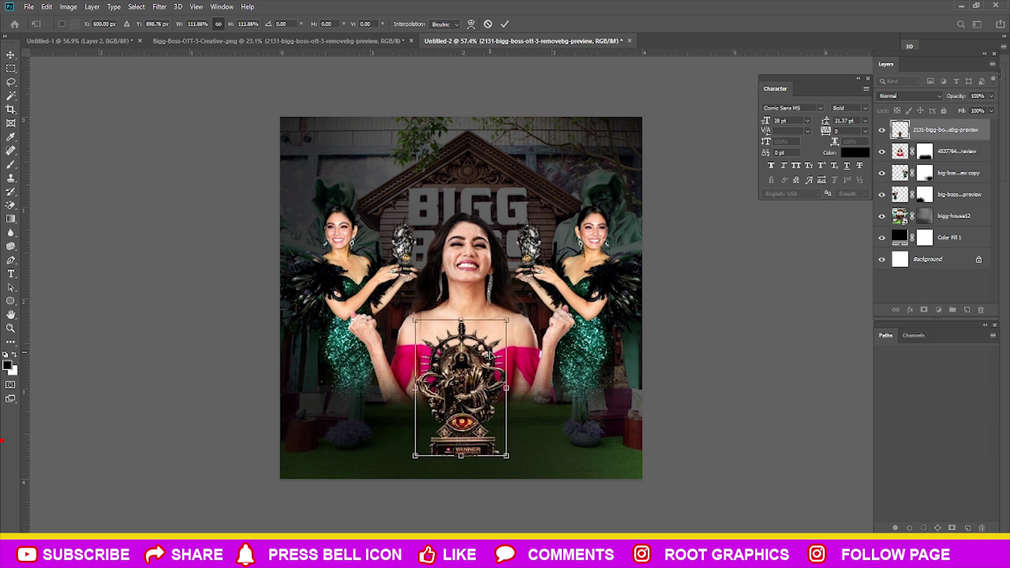
drag(542, 303, 526, 313)
drag(481, 384, 487, 376)
key(Return)
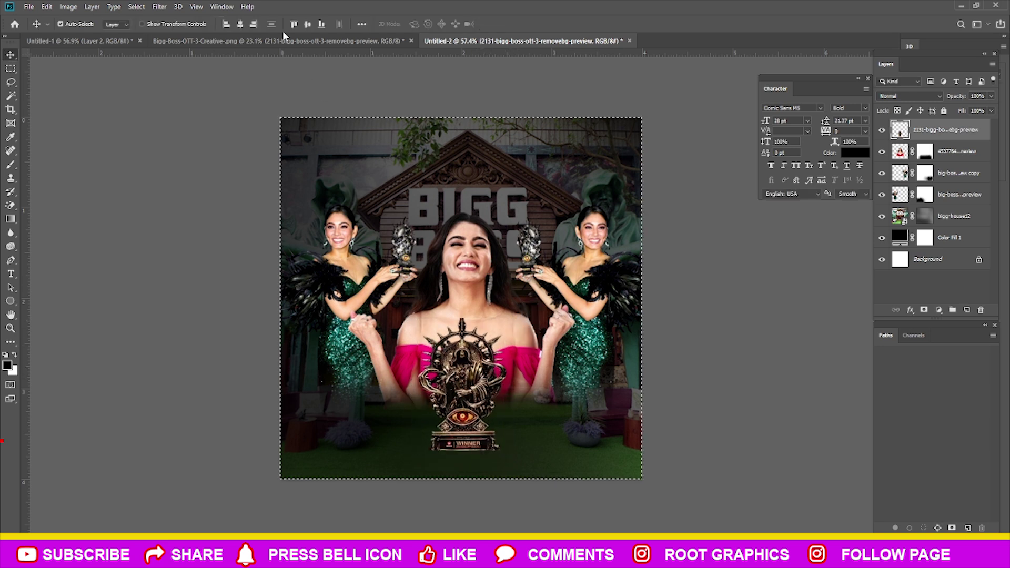
scroll(472, 448, up, 1)
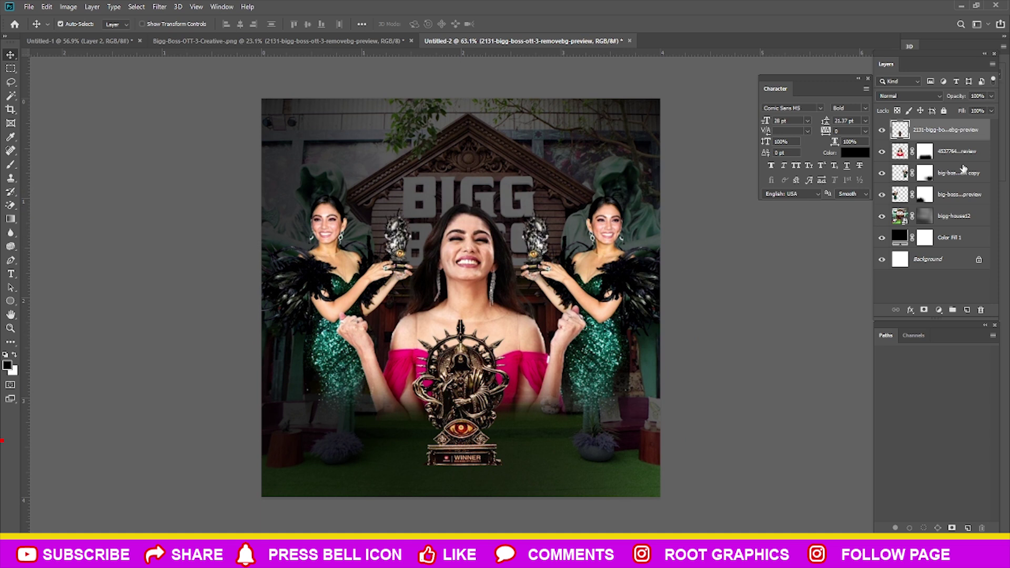
Give the trophy a drop shadow with opacity 34%, angle 82, spread 6% and size 114
double_click(984, 132)
click(639, 342)
drag(791, 199, 830, 199)
drag(466, 445, 462, 427)
mouse_move(779, 242)
mouse_down()
mouse_move(785, 253)
mouse_move(805, 231)
mouse_move(787, 234)
mouse_move(794, 253)
mouse_up()
drag(829, 199, 786, 198)
drag(795, 254, 804, 255)
drag(785, 199, 797, 200)
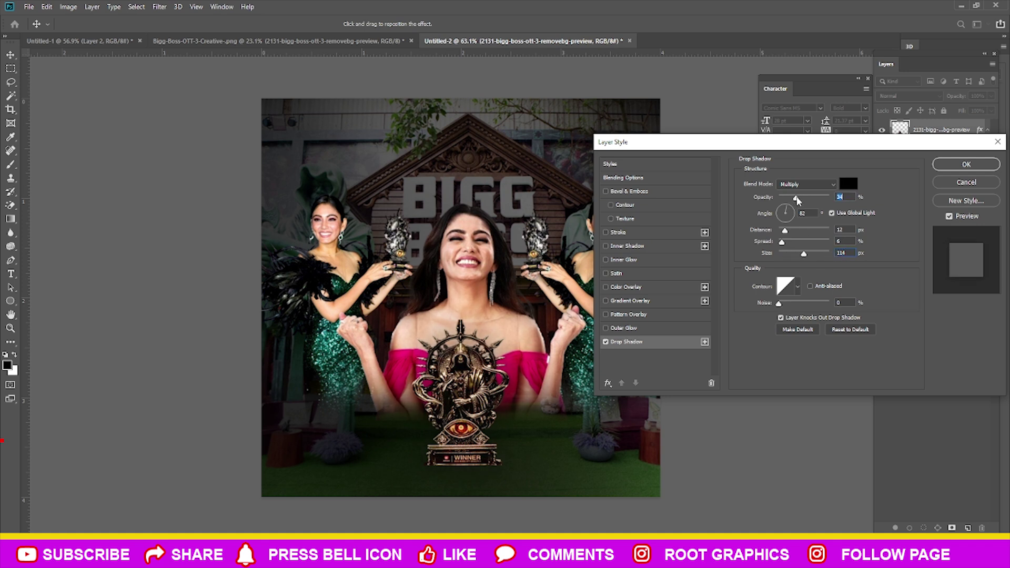
click(967, 164)
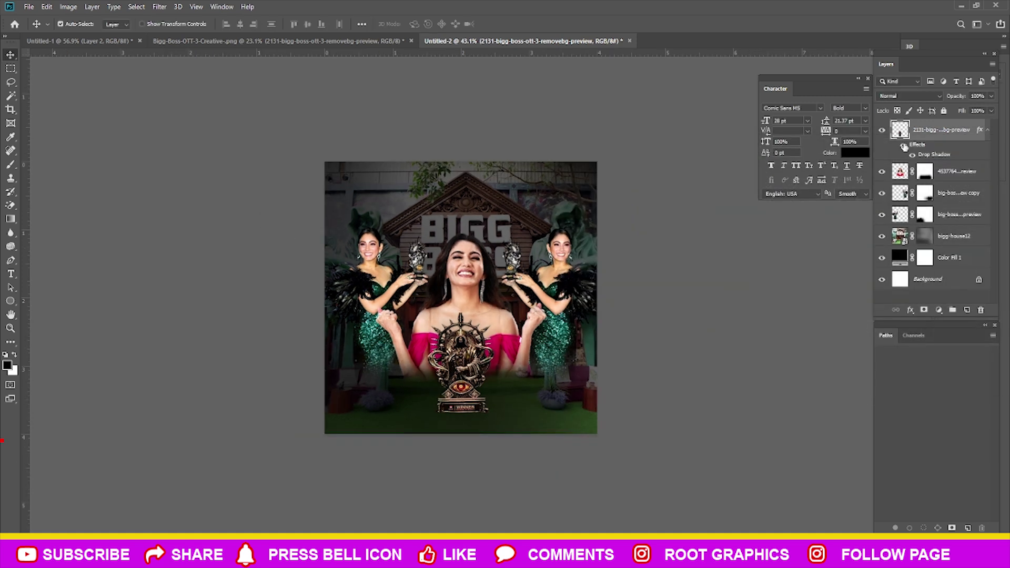
key(ctrl+0)
Bring the Bigg Boss OTT logo block into the poster and shrink it toward the lower left
click(236, 41)
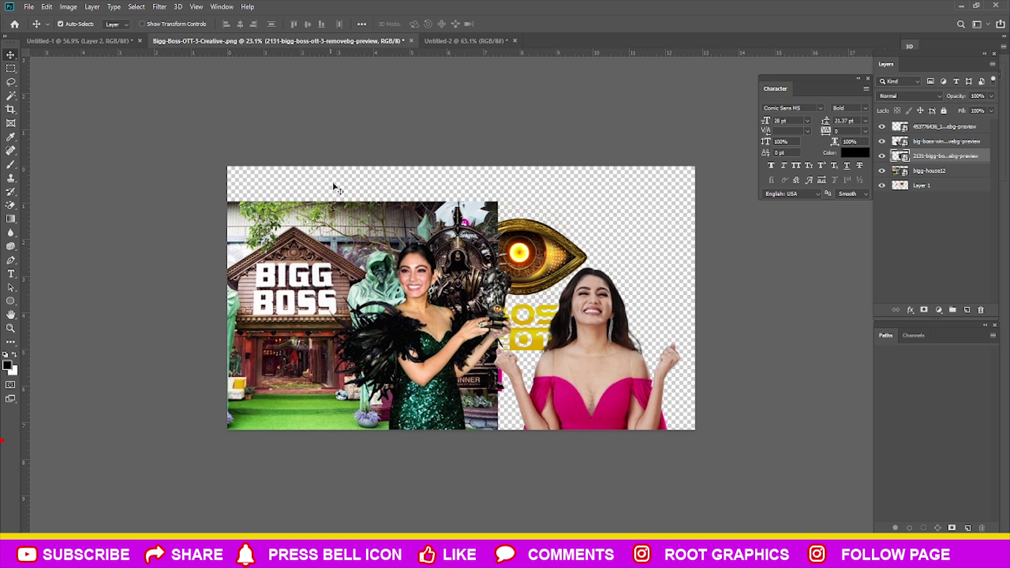
drag(353, 239, 417, 345)
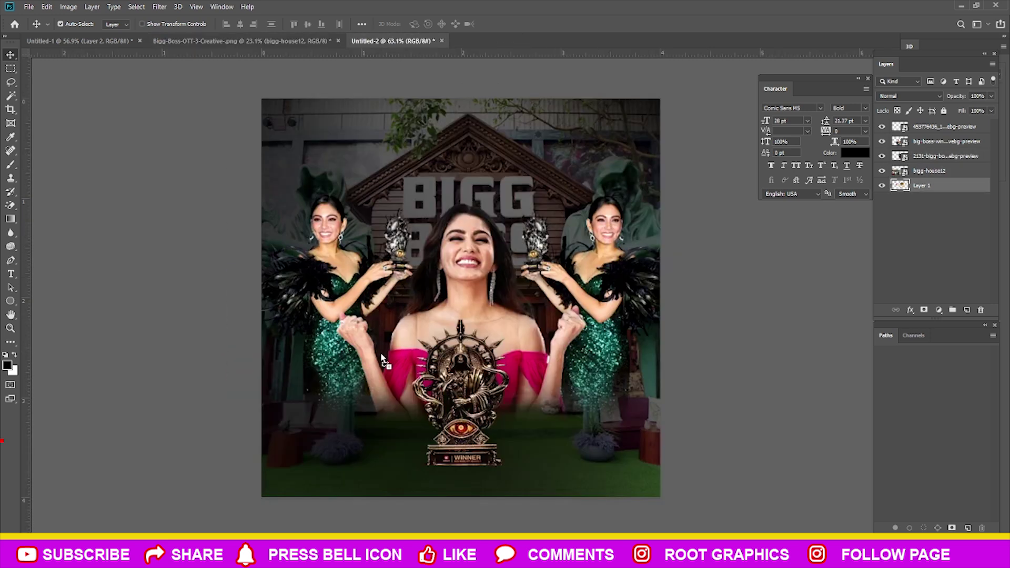
key(ctrl+t)
key(ctrl+0)
drag(655, 141, 458, 295)
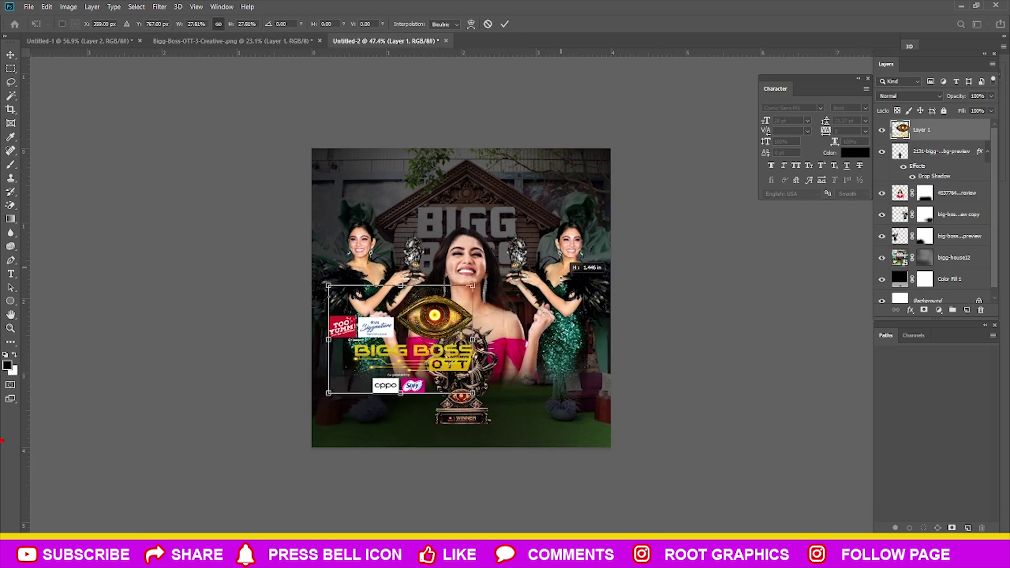
drag(410, 326, 385, 390)
Fine-tune the logo's size and lower-left position, then return to the source document
key(ctrl+0)
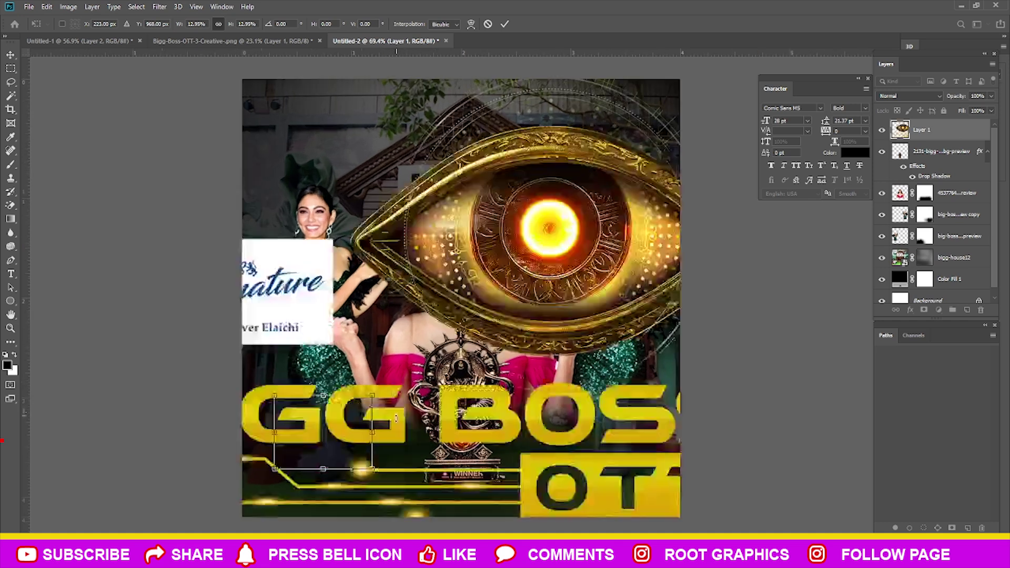
drag(262, 406, 254, 383)
key(Return)
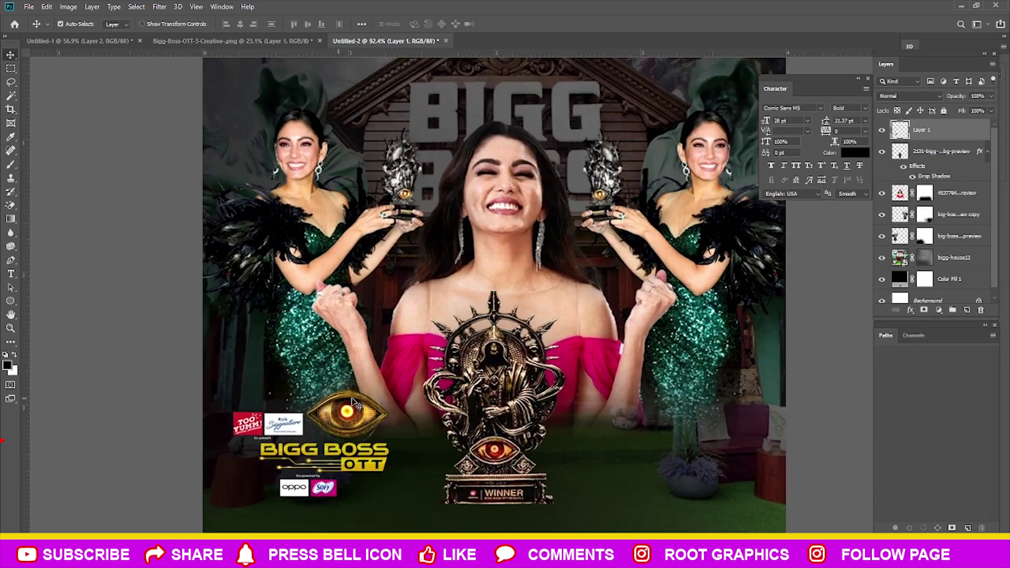
key(ctrl+plus)
drag(327, 287, 326, 297)
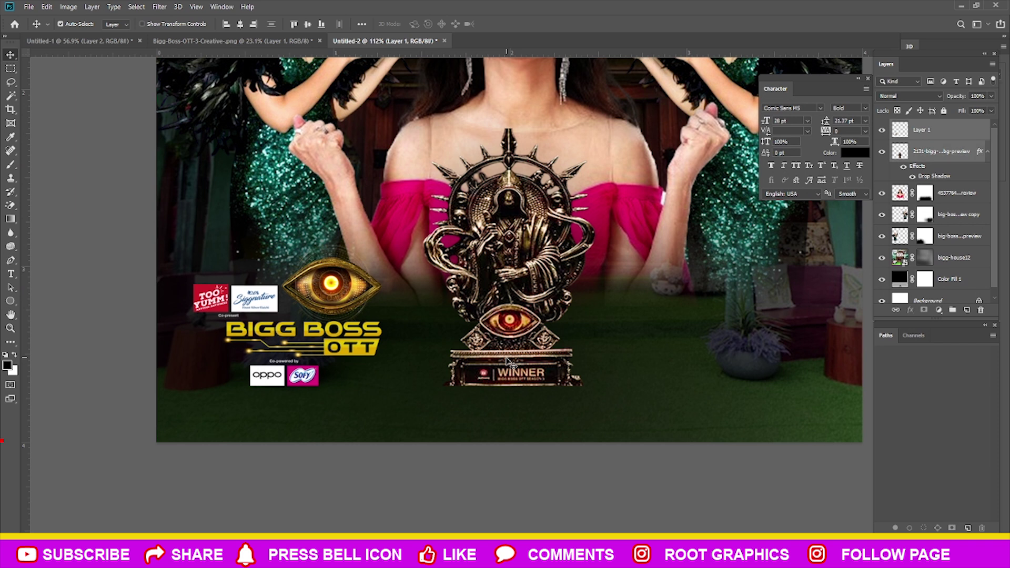
scroll(262, 384, down, 3)
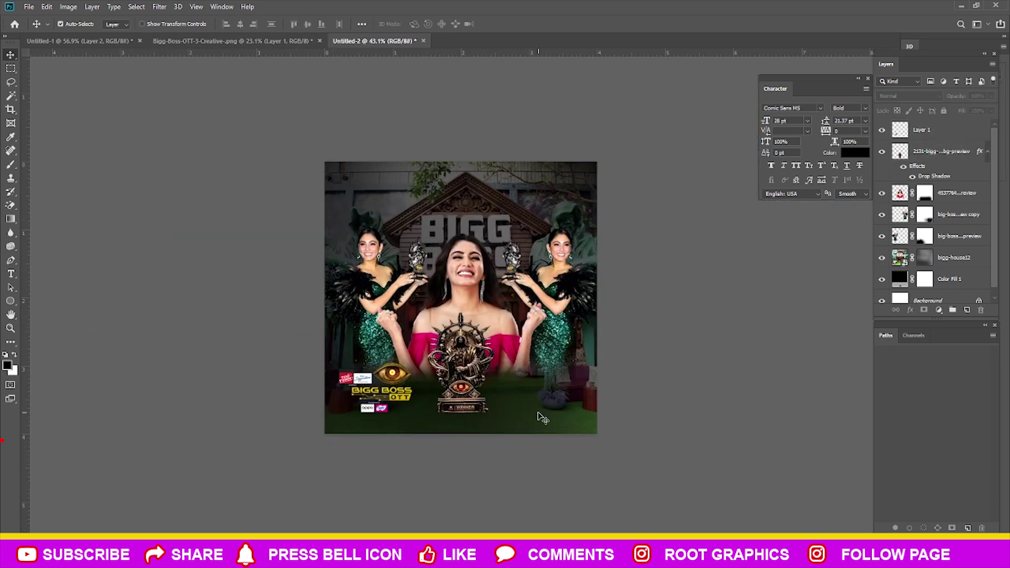
click(320, 38)
drag(476, 308, 626, 305)
Reposition the pink-dress woman, green-dress woman and house image in the source document
drag(595, 368, 674, 369)
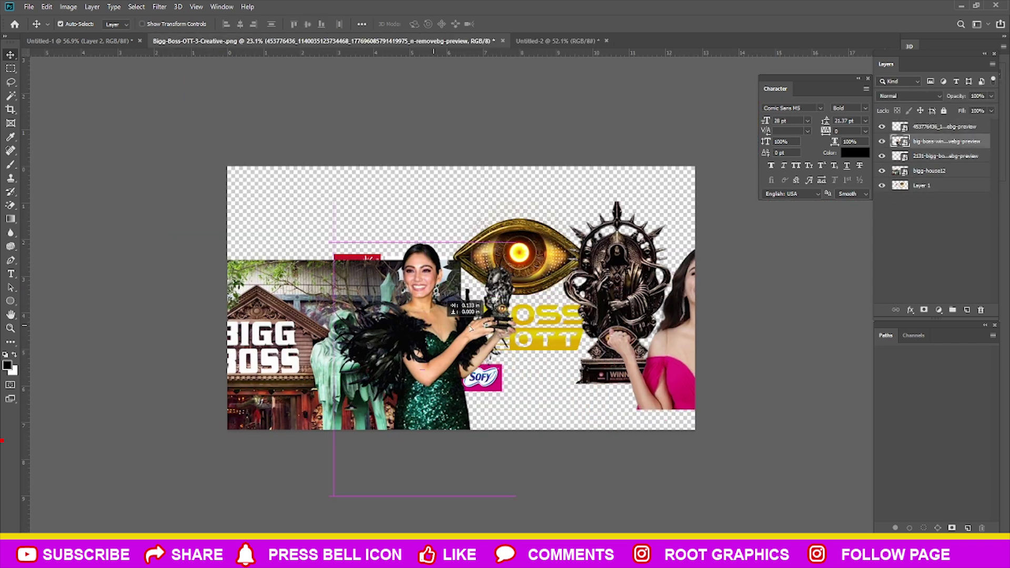
drag(421, 342, 611, 342)
drag(274, 379, 368, 450)
Bring the golden glitter image from Untitled-1 into the poster
click(128, 45)
scroll(457, 293, up, 3)
drag(365, 105, 364, 161)
mouse_move(327, 342)
mouse_down()
mouse_move(425, 227)
mouse_move(409, 132)
mouse_up()
click(392, 40)
drag(421, 51, 410, 189)
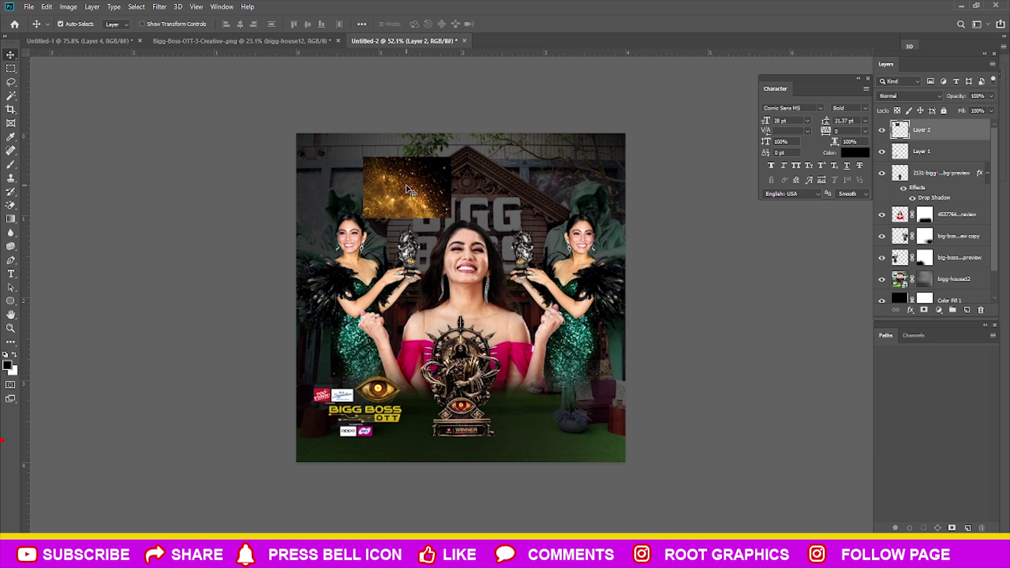
Stretch the glitter layer over the whole poster and set its blend mode to Lighten
key(ctrl+t)
mouse_move(451, 217)
mouse_down()
mouse_move(526, 295)
mouse_move(542, 379)
mouse_up()
key(Return)
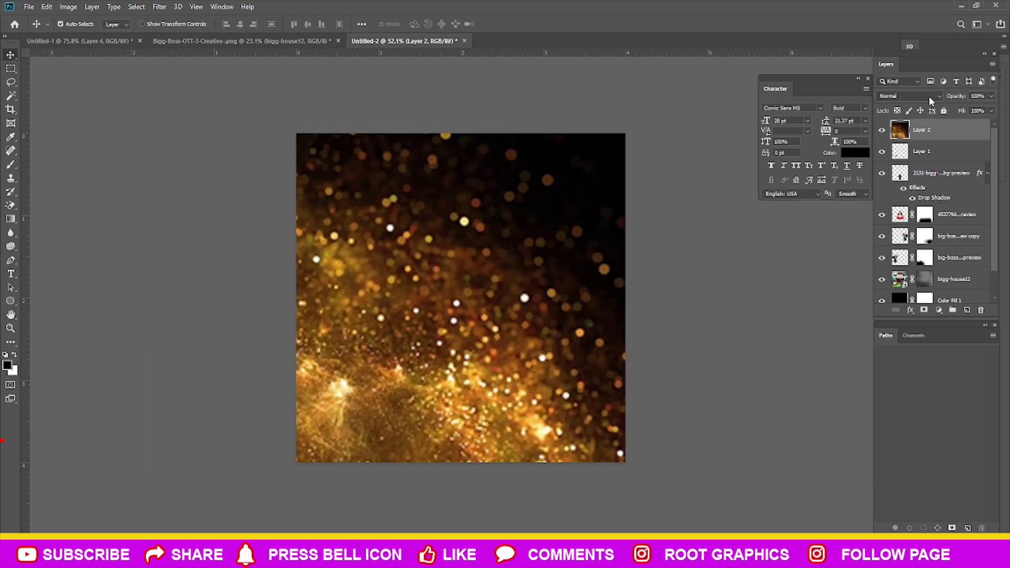
click(929, 95)
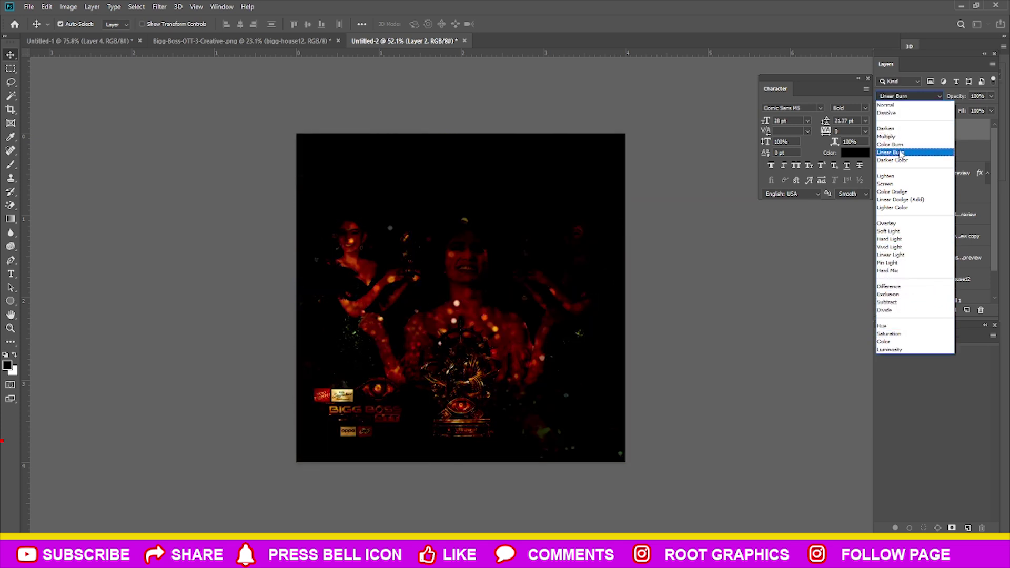
click(890, 175)
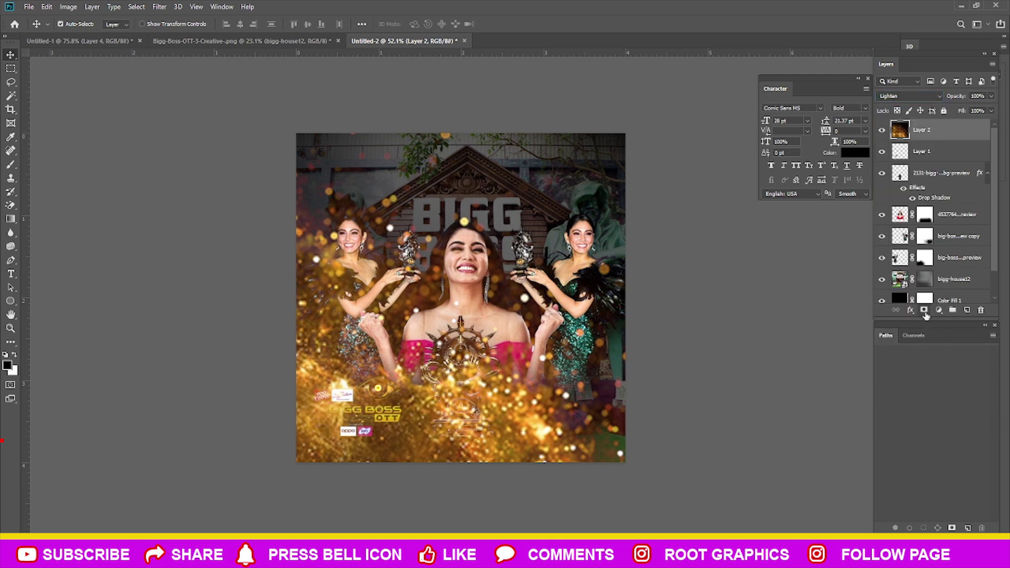
Move the glitter layer down the stack, mask it, and enlarge it past the canvas
mouse_move(945, 131)
mouse_down()
mouse_move(960, 275)
mouse_move(937, 129)
mouse_up()
scroll(623, 284, down, 2)
key(alt+l)
key(m)
key(h)
key(b)
key(x)
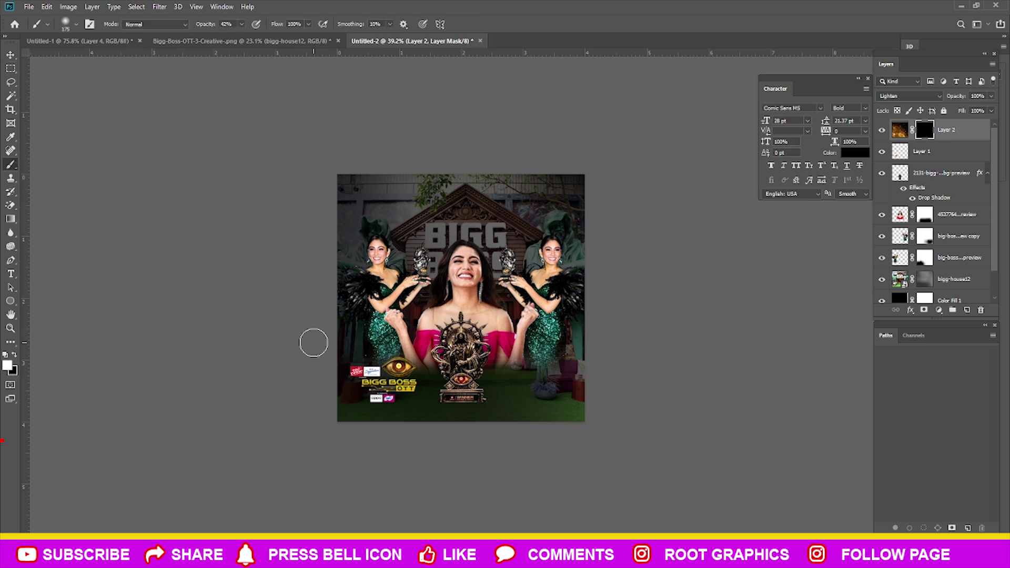
key(ctrl+i)
key(ctrl+t)
mouse_move(669, 435)
mouse_down()
mouse_move(796, 511)
mouse_move(670, 469)
mouse_up()
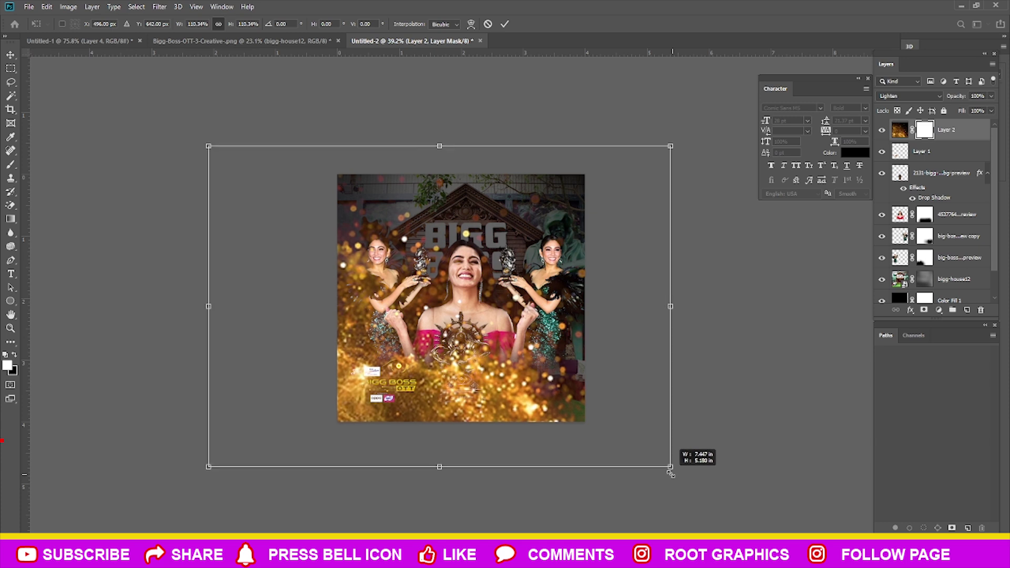
key(Return)
Hide the glitter again by inverting its mask to black
key(alt+l)
key(m)
key(h)
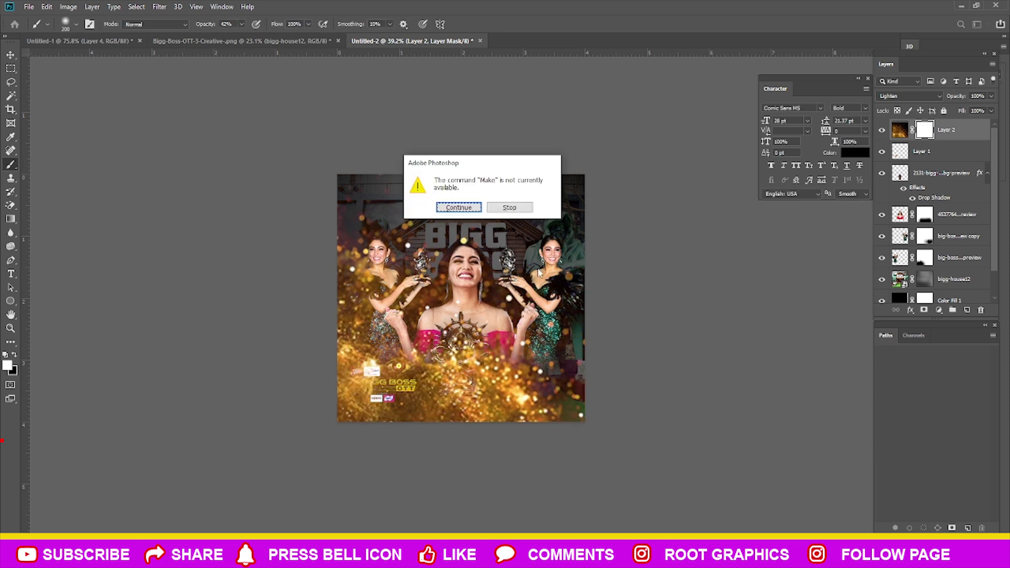
click(505, 209)
key(alt+l)
key(m)
key(h)
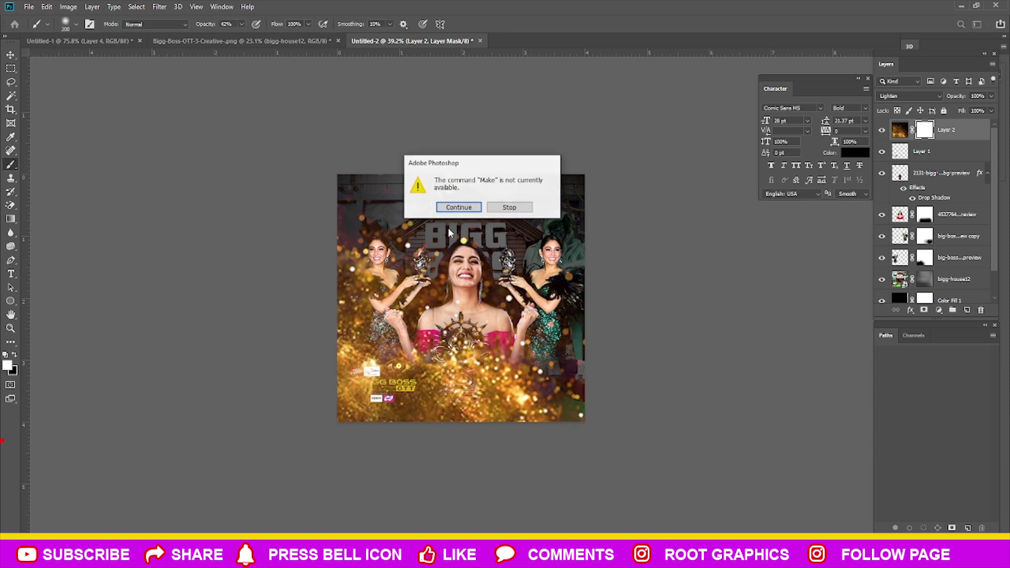
click(454, 207)
key(ctrl+i)
With a large brush, reveal glitter along the left, top-left and bottom edges
key(bracketright)
drag(303, 236, 302, 368)
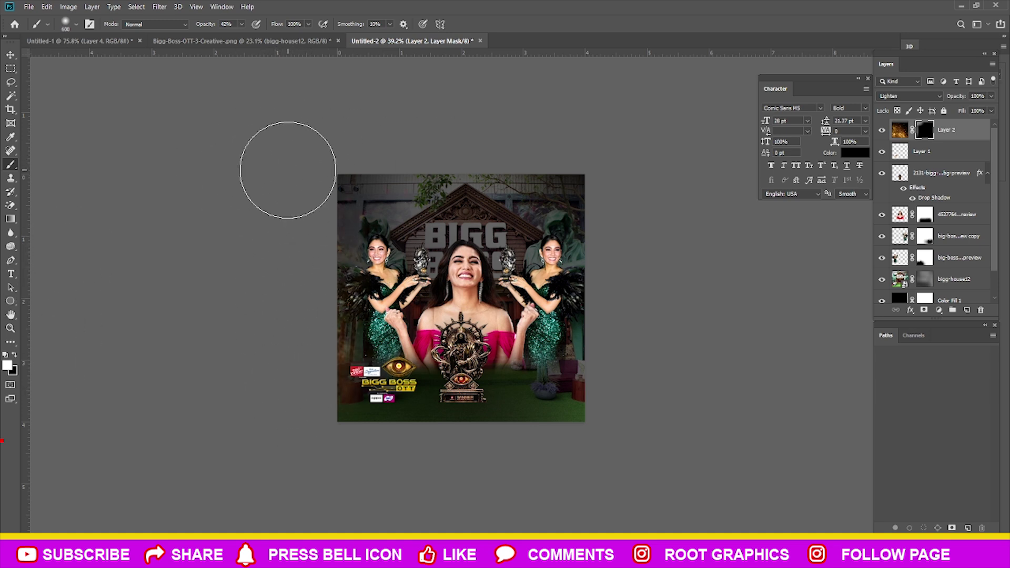
scroll(270, 142, up, 1)
key(bracketright)
mouse_move(271, 242)
mouse_down()
mouse_move(466, 483)
mouse_move(436, 474)
mouse_up()
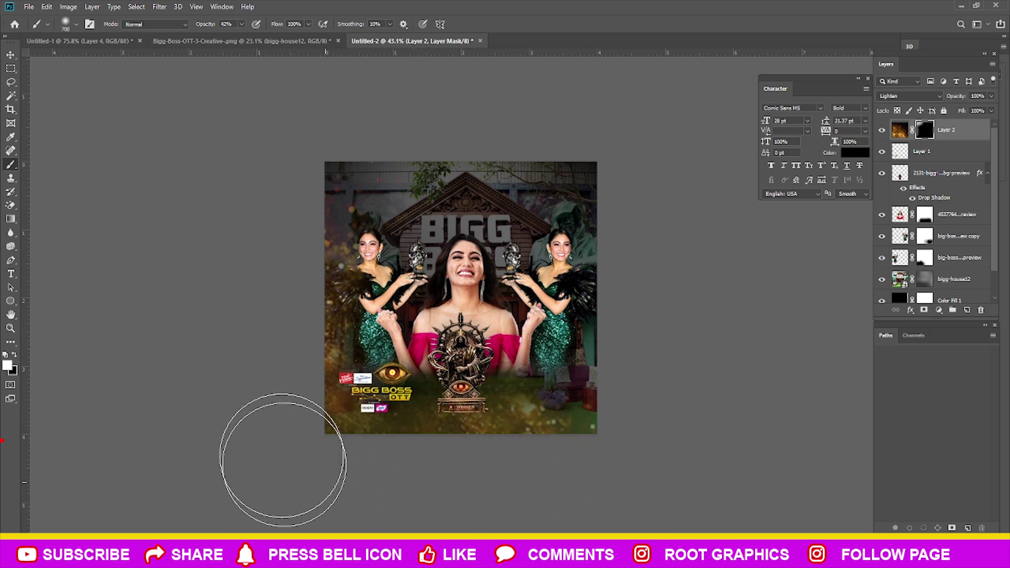
drag(436, 474, 677, 361)
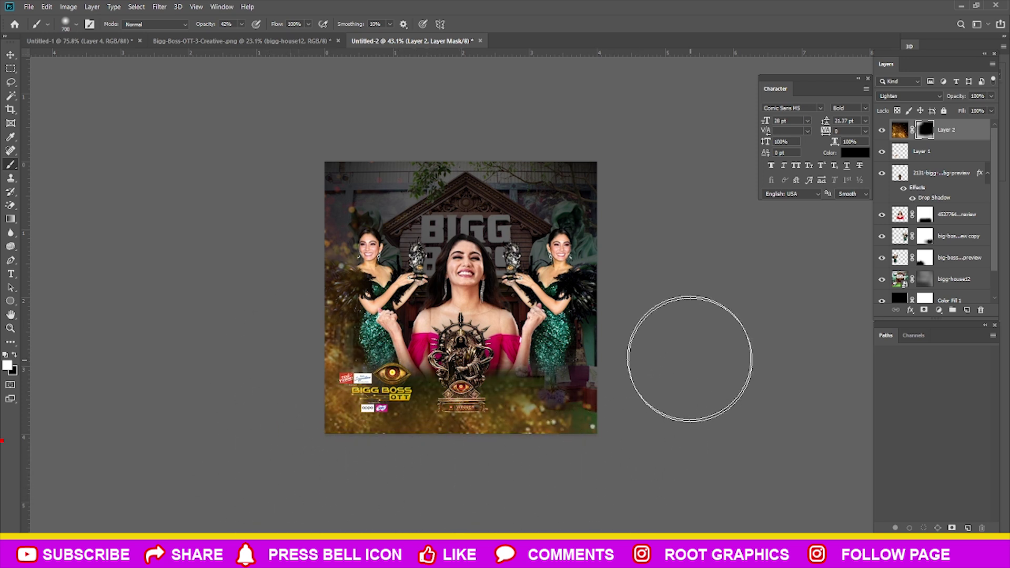
mouse_move(323, 170)
mouse_down()
mouse_move(283, 306)
mouse_move(609, 293)
mouse_move(530, 203)
mouse_move(542, 191)
mouse_move(424, 212)
mouse_up()
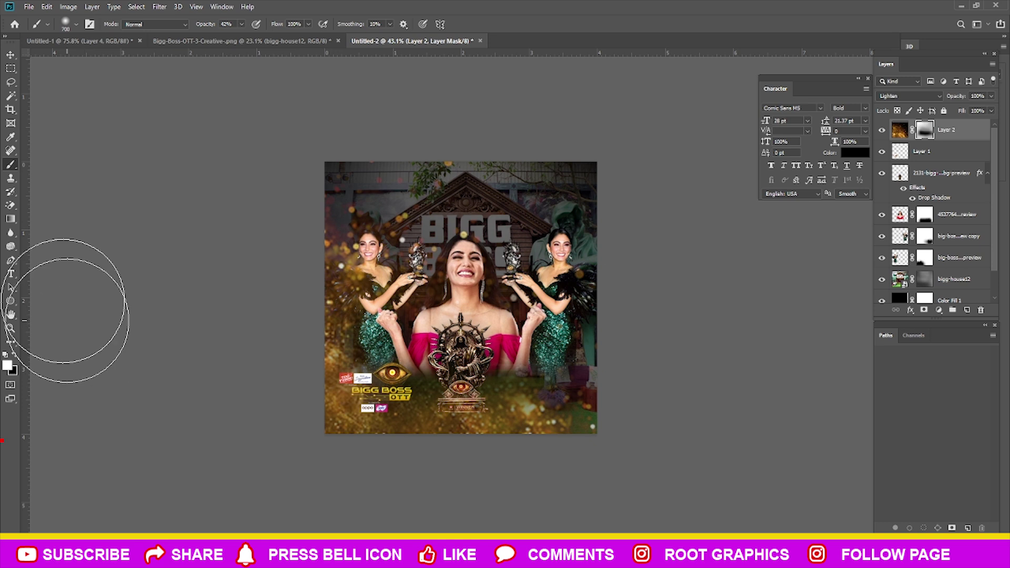
With a smaller brush, remove glitter near the bottom-right corner and around the logos
key(bracketleft)
key(bracketleft)
key(bracketleft)
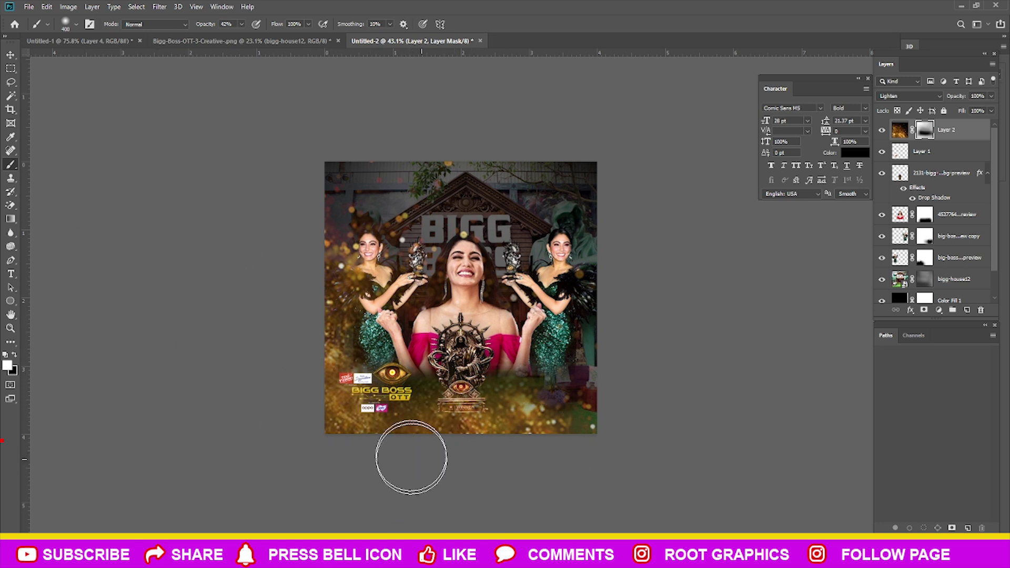
key(bracketleft)
key(bracketleft)
drag(547, 420, 527, 439)
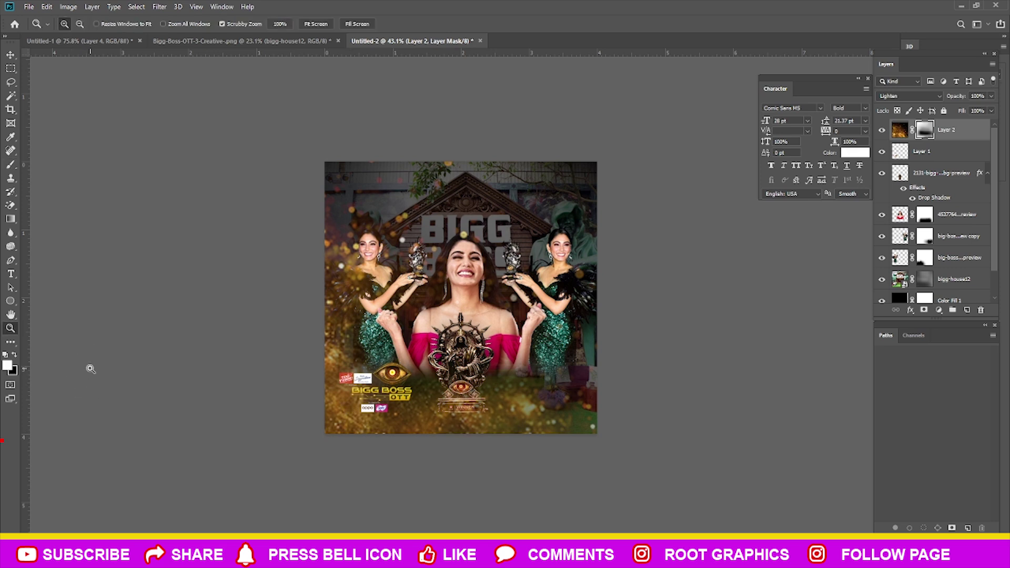
key(b)
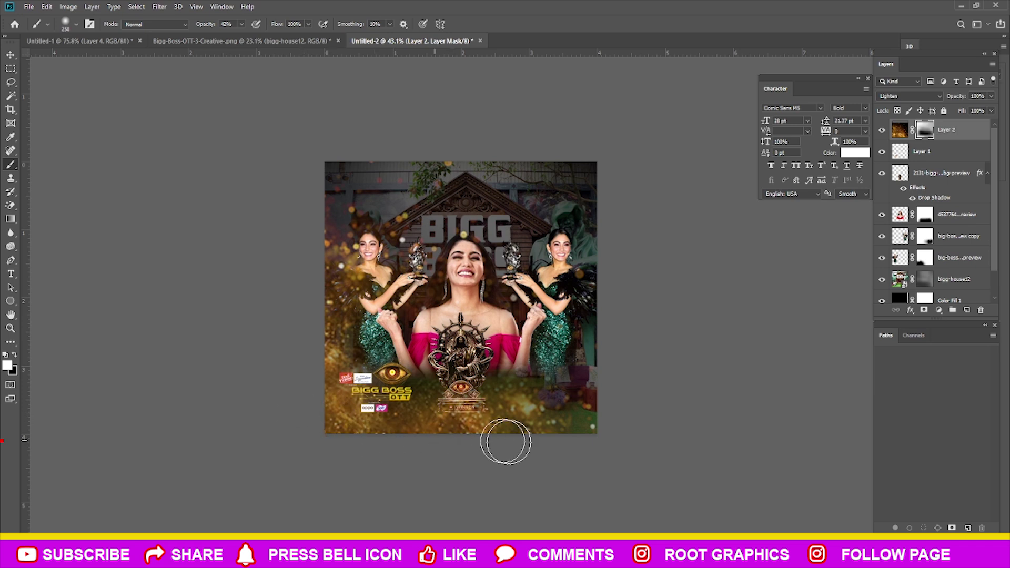
key(bracketright)
key(bracketright)
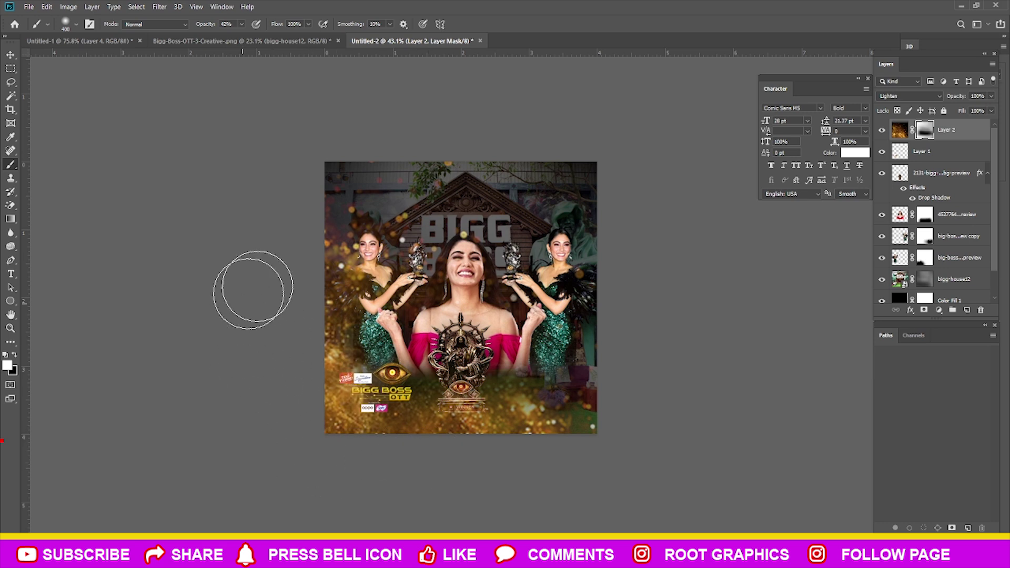
scroll(253, 287, up, 5)
key(x)
key(bracketleft)
key(bracketleft)
key(bracketleft)
key(bracketleft)
key(bracketleft)
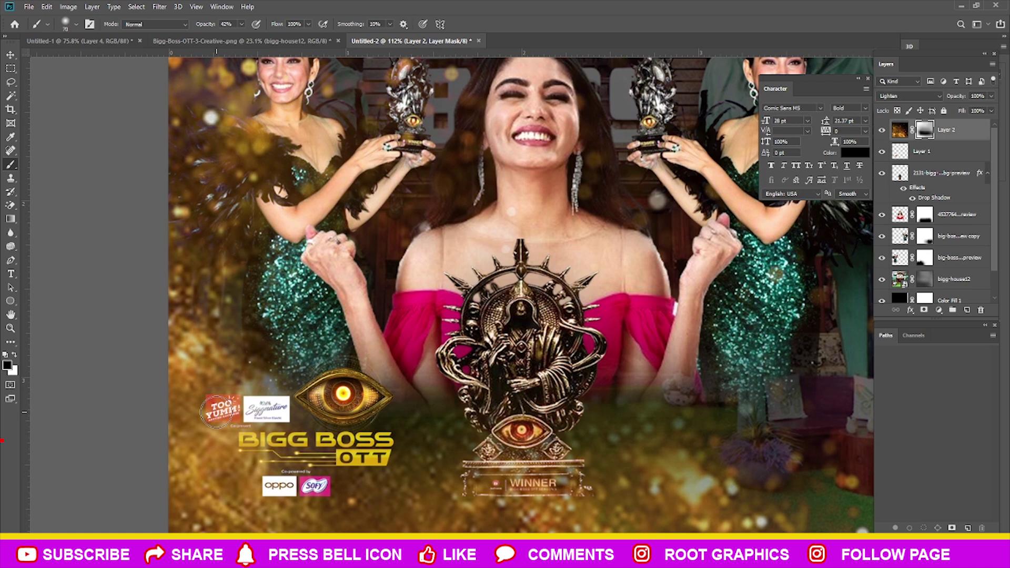
Zoom in on the sponsor logos and set the brush to full strength on Layer 2's mask
scroll(232, 413, up, 2)
scroll(206, 393, up, 2)
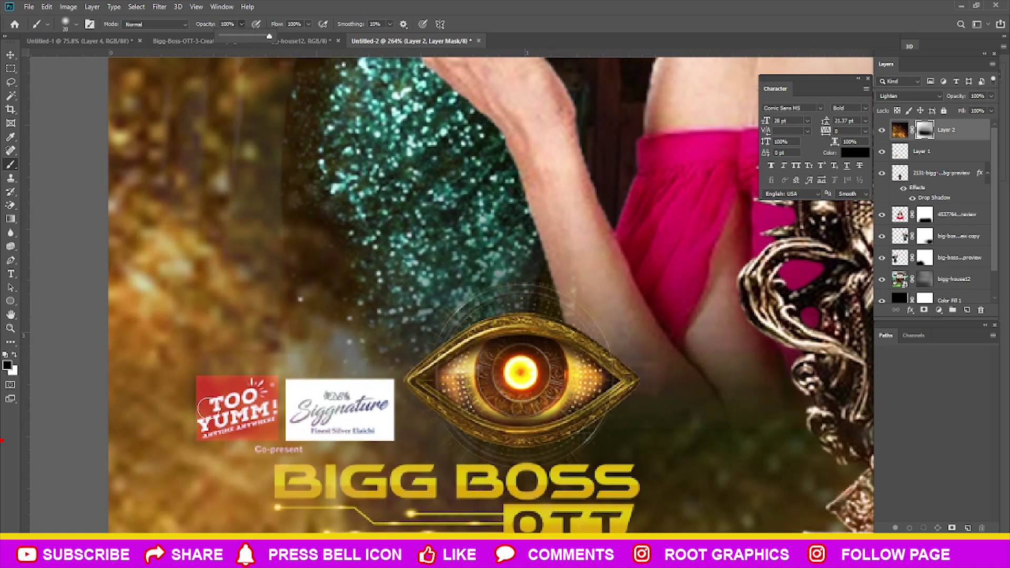
key(Escape)
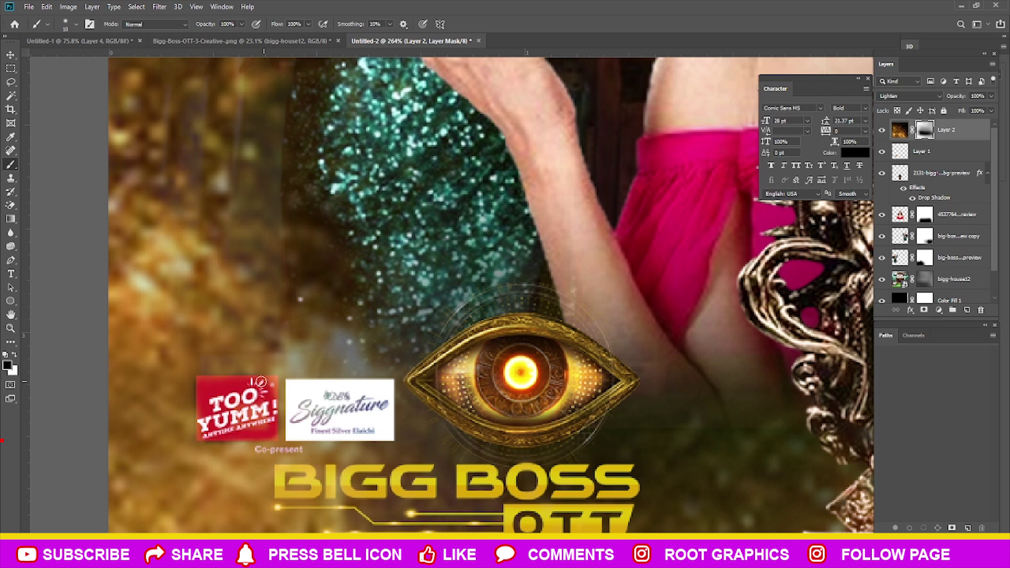
scroll(265, 438, down, 5)
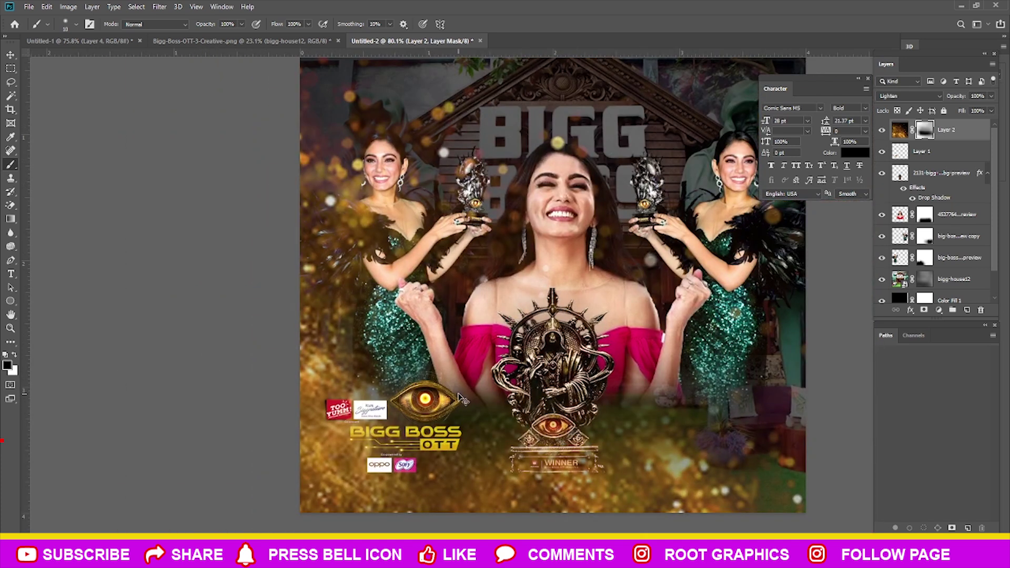
scroll(409, 386, up, 5)
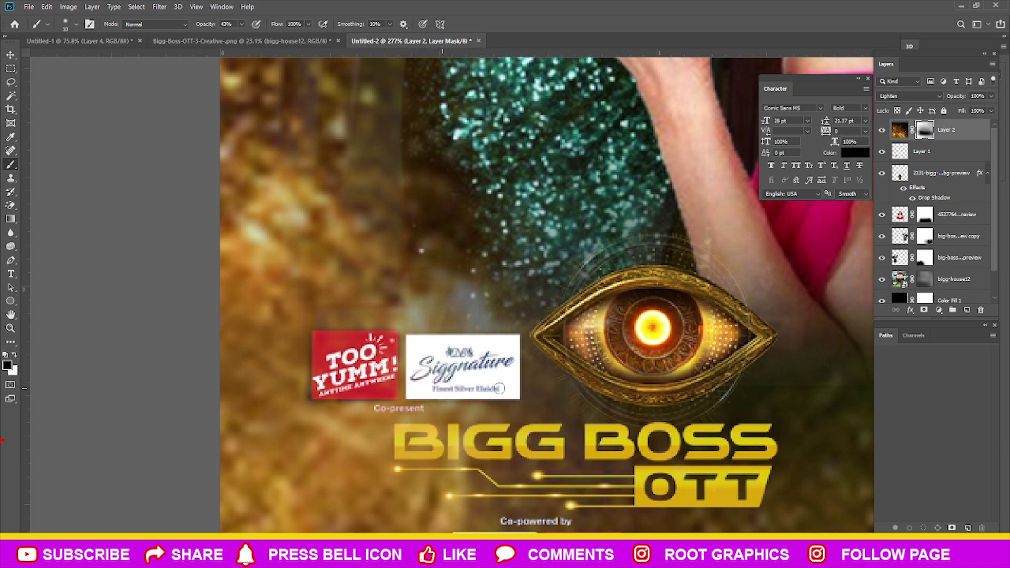
scroll(500, 388, down, 2)
scroll(474, 369, down, 1)
scroll(457, 358, down, 3)
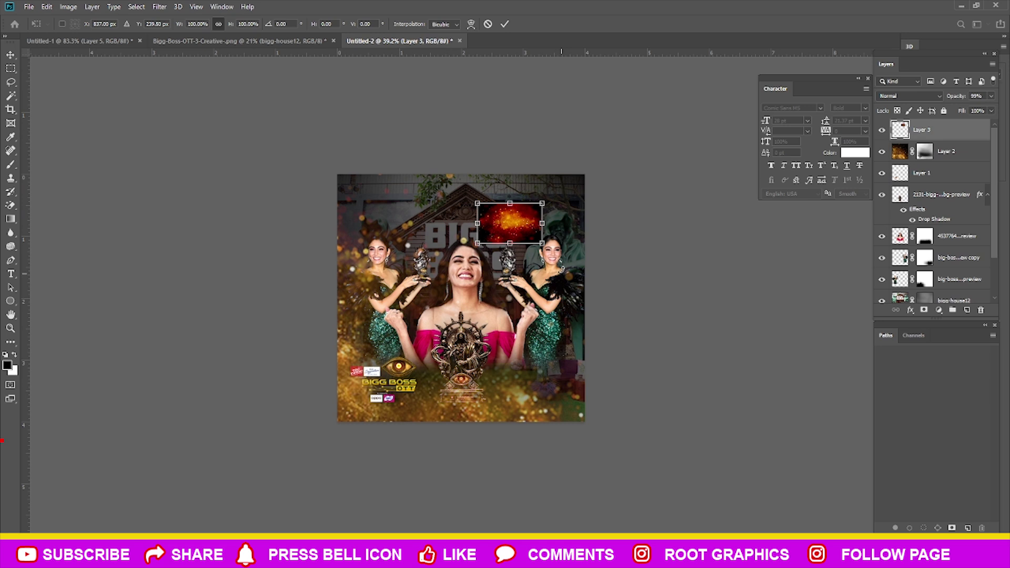
Stretch the fire image to cover most of the poster canvas
drag(543, 244, 756, 379)
drag(605, 289, 521, 265)
mouse_move(670, 348)
mouse_down()
mouse_move(731, 406)
mouse_move(624, 362)
mouse_up()
key(Return)
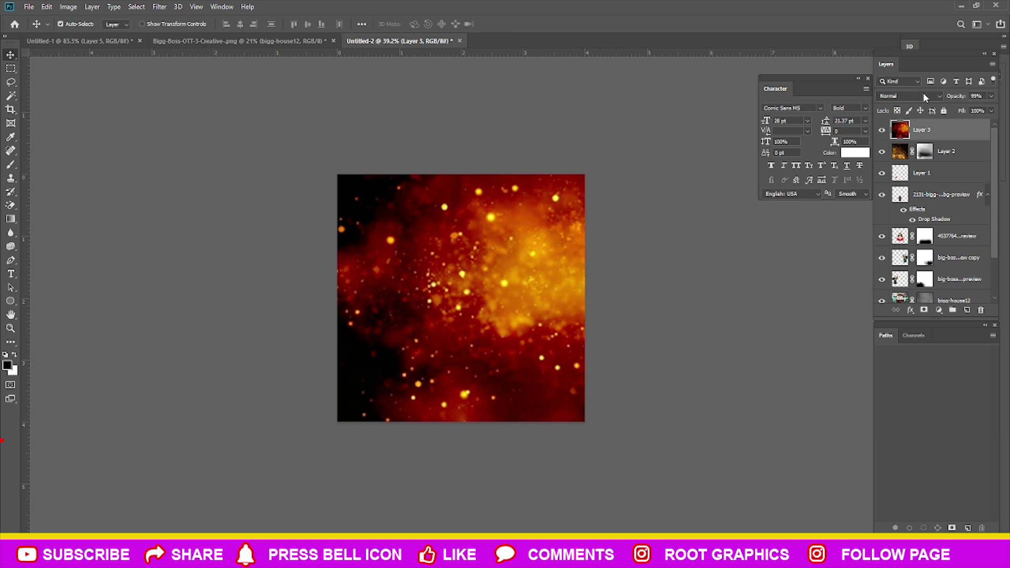
Set the fire layer to Hue blending and hide it behind a black mask
click(925, 97)
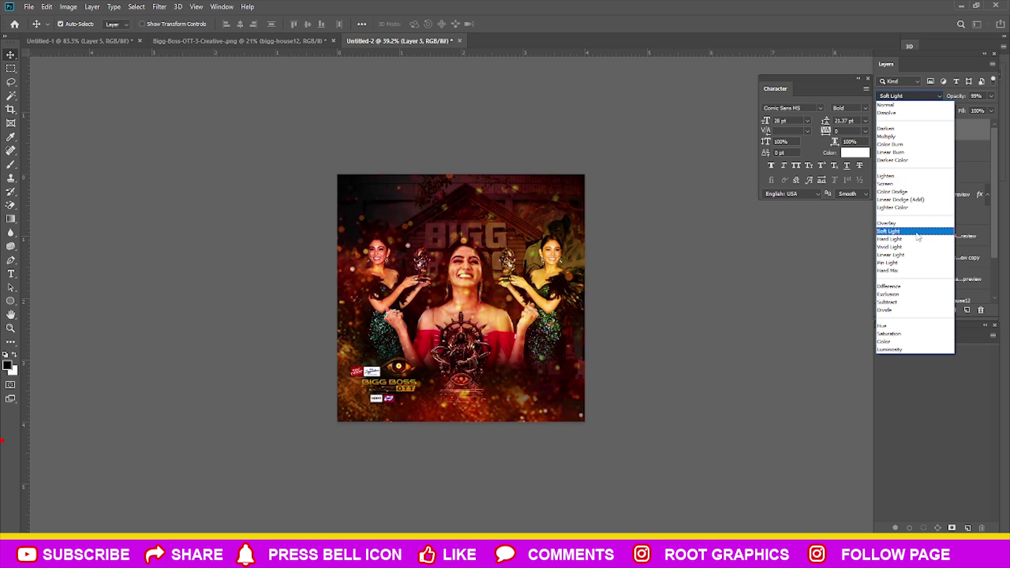
click(903, 330)
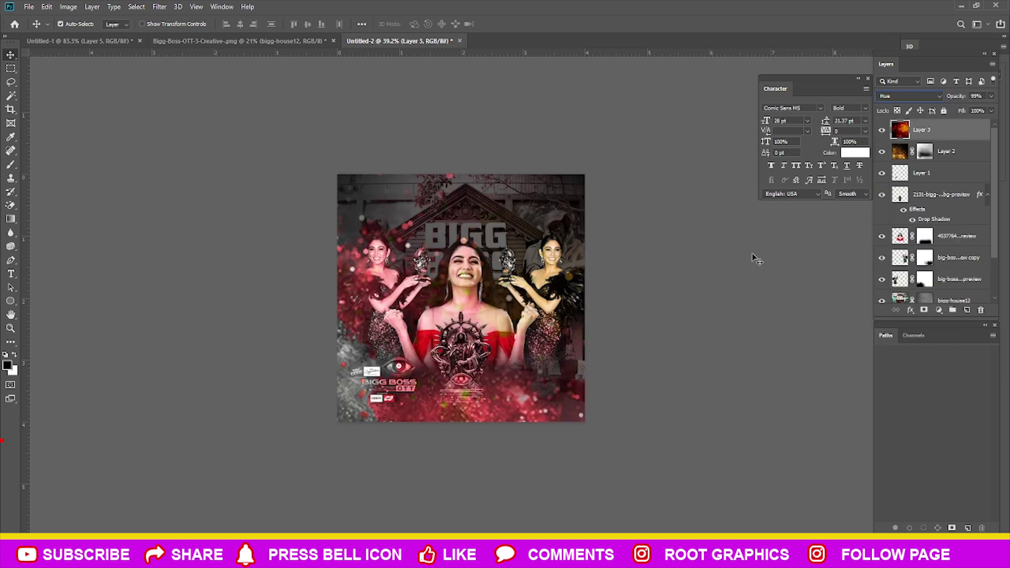
alt+click(925, 310)
key(b)
key(x)
scroll(526, 211, up, 2)
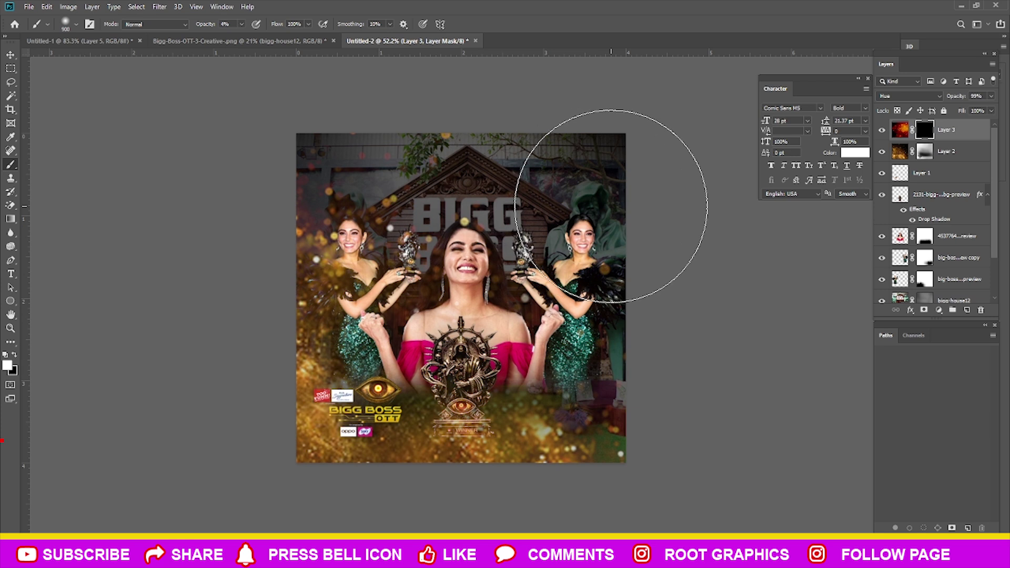
Paint the fire tint back along the poster top, then duplicate the fire layer without its mask
drag(245, 37, 260, 37)
mouse_move(303, 165)
mouse_down()
mouse_move(464, 140)
mouse_move(597, 193)
mouse_move(642, 383)
mouse_move(532, 479)
mouse_move(365, 372)
mouse_move(435, 327)
mouse_move(226, 316)
mouse_move(643, 135)
mouse_up()
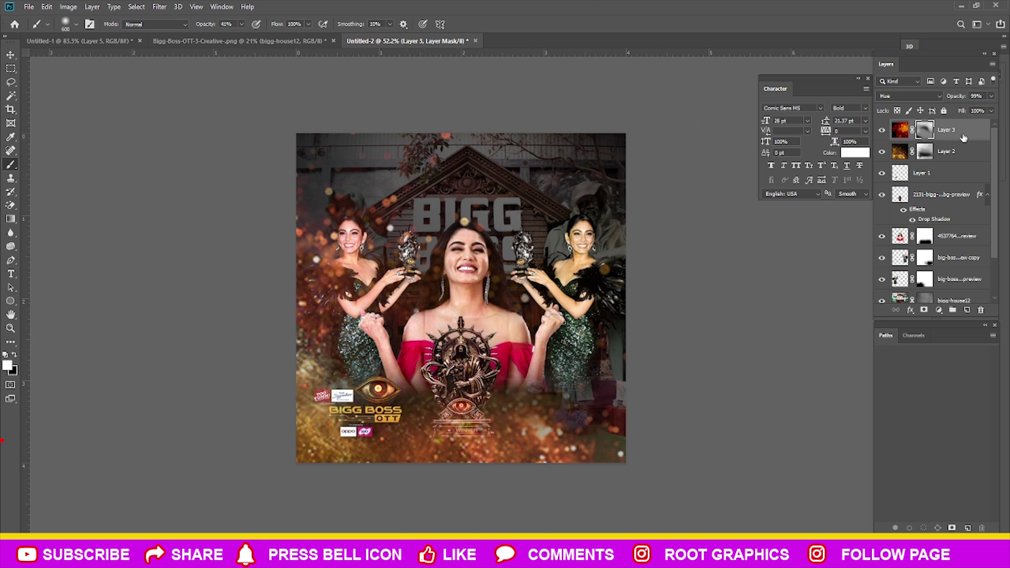
key(ctrl+j)
right_click(927, 132)
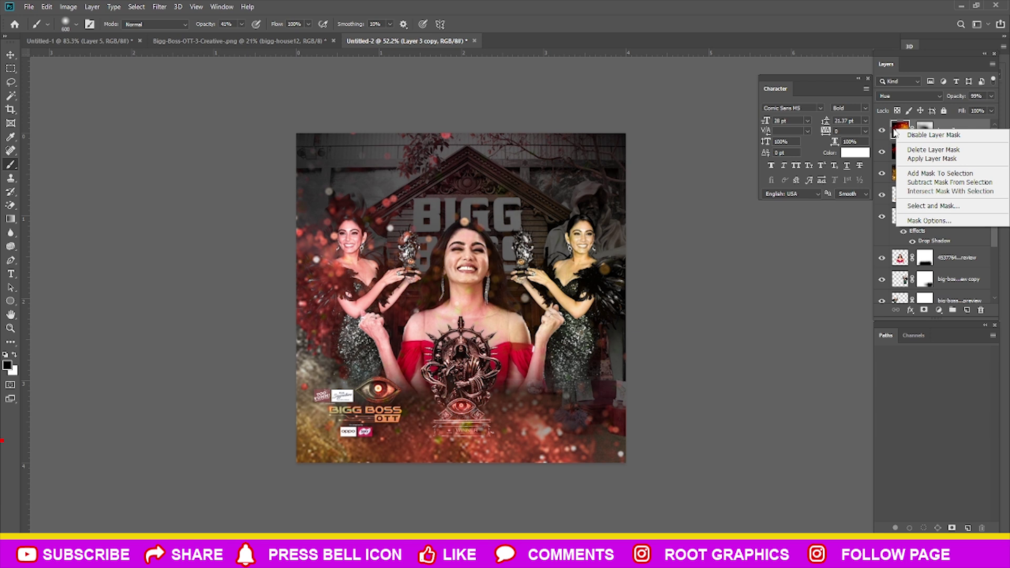
key(Escape)
right_click(929, 133)
click(907, 148)
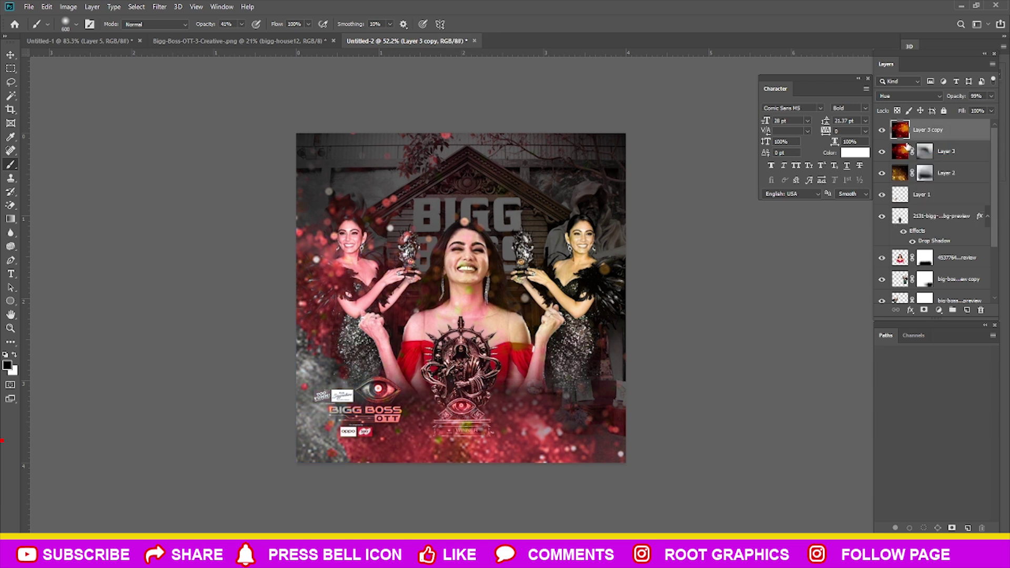
Set the fire copy to Screen and paint warm glow over the top, right-hand woman and lower-right dress
click(899, 96)
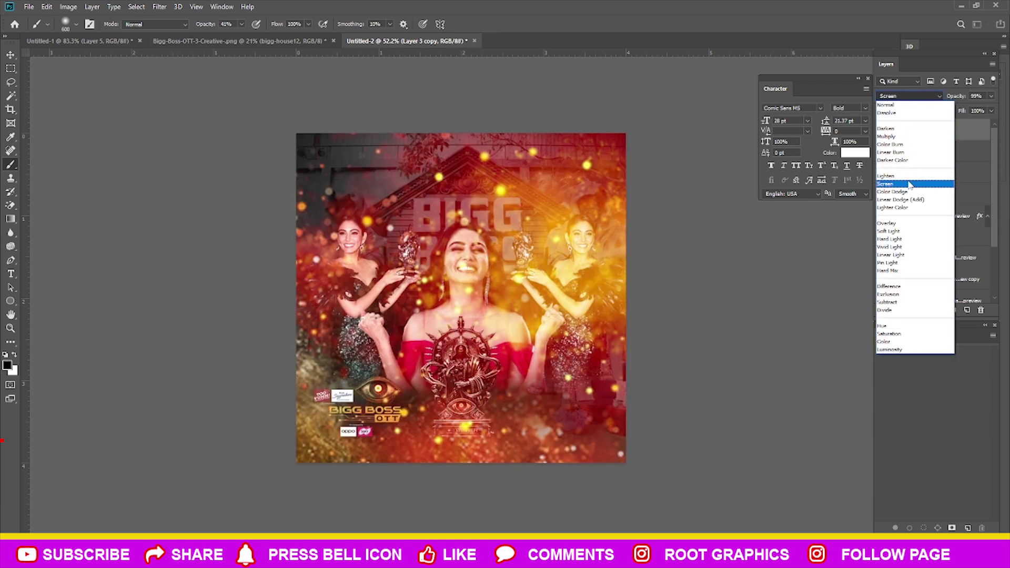
click(908, 181)
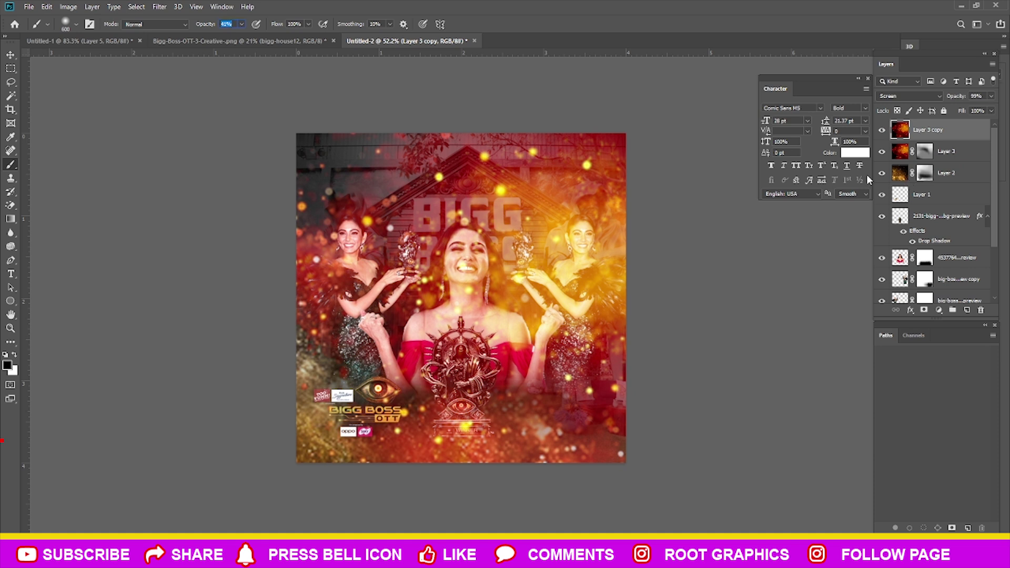
key(x)
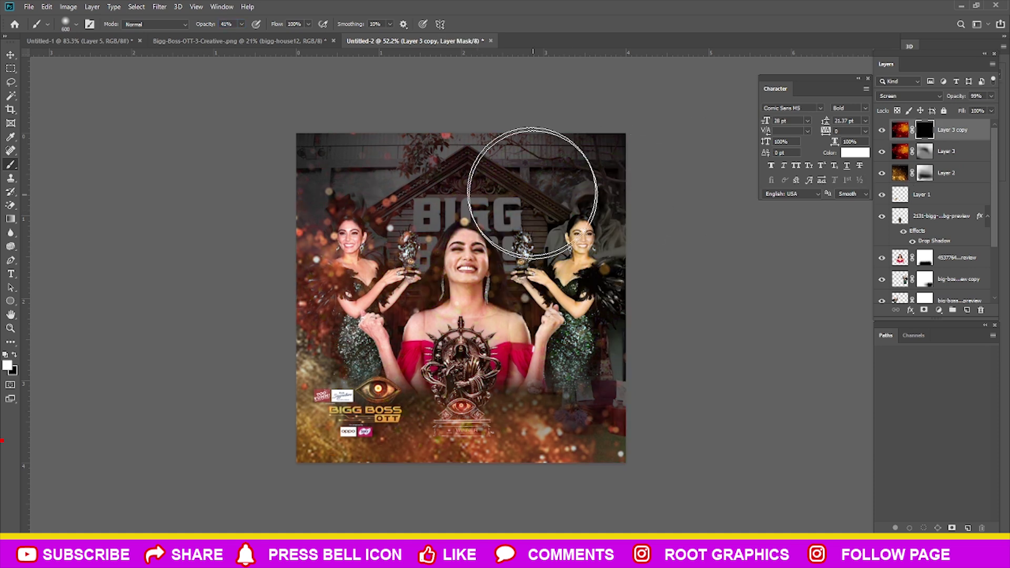
drag(534, 169, 316, 113)
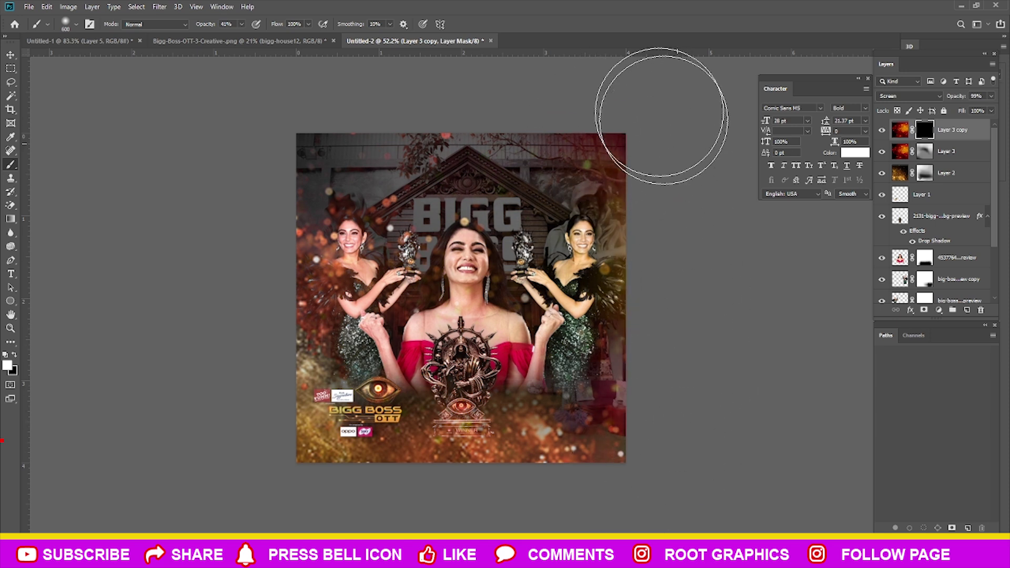
drag(492, 158, 620, 203)
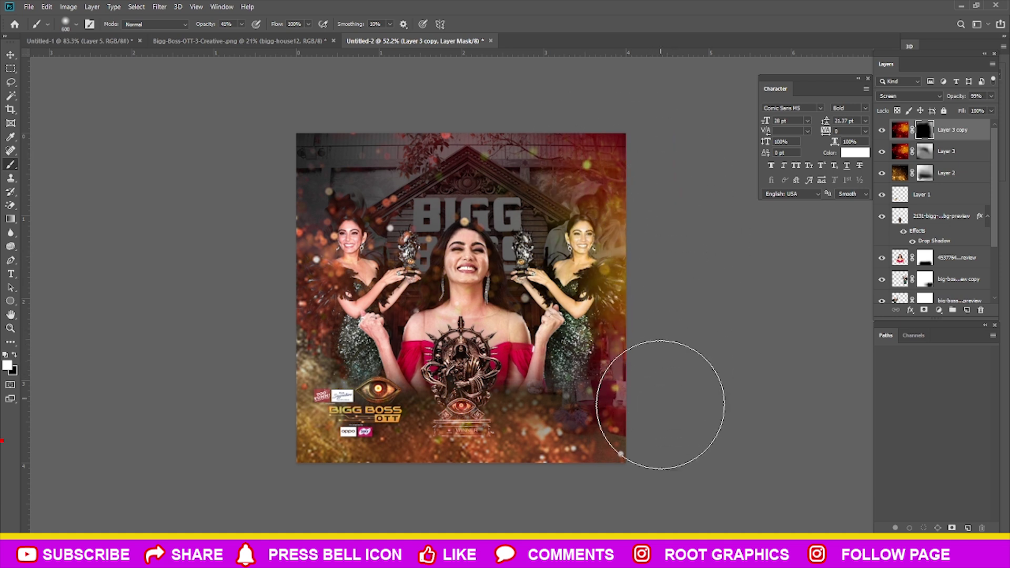
drag(654, 384, 582, 463)
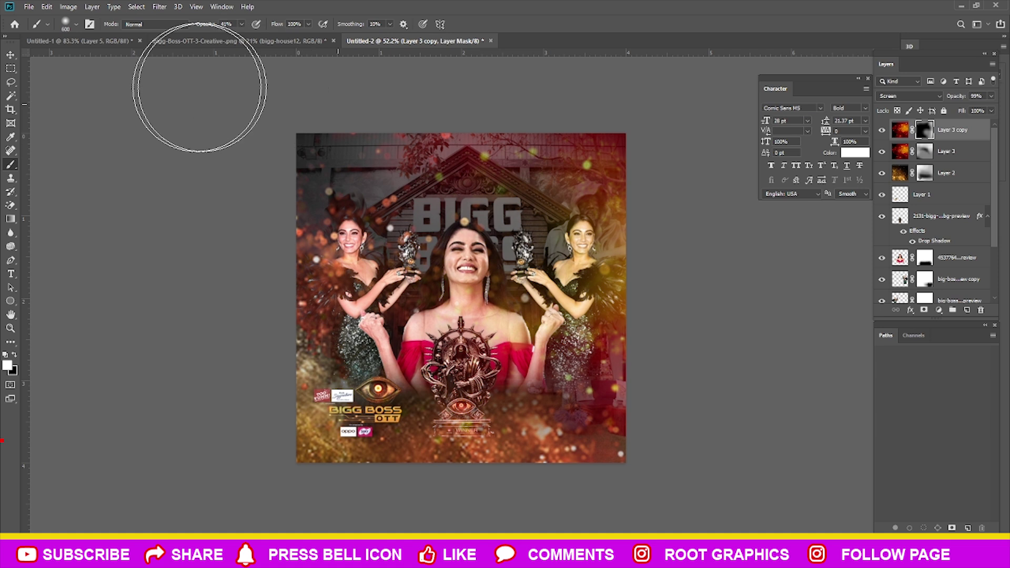
click(11, 54)
click(79, 41)
Bring the spotlight image in, shrink it into the top-left corner, and blend it with Screen
drag(368, 158, 383, 199)
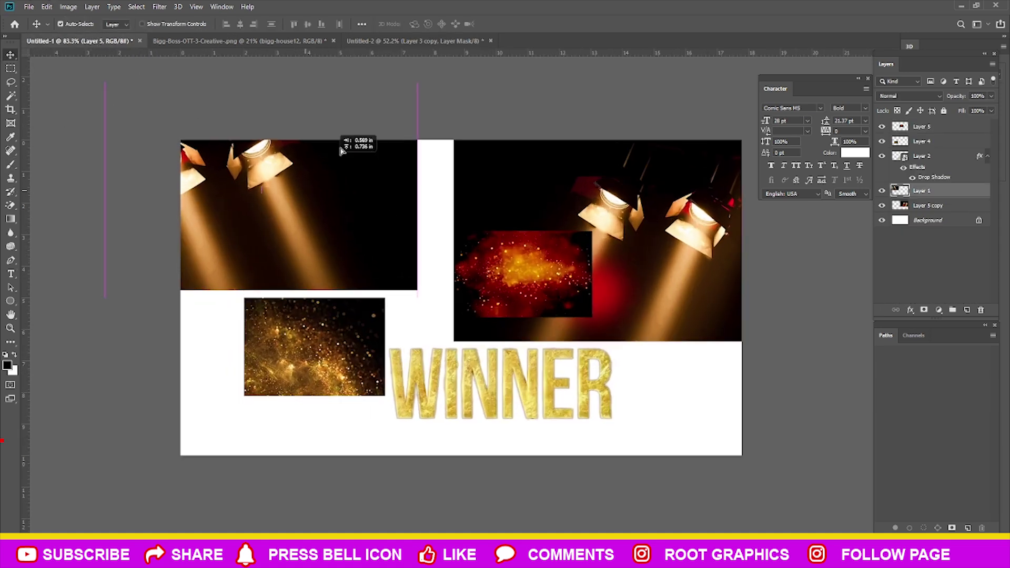
key(ctrl+t)
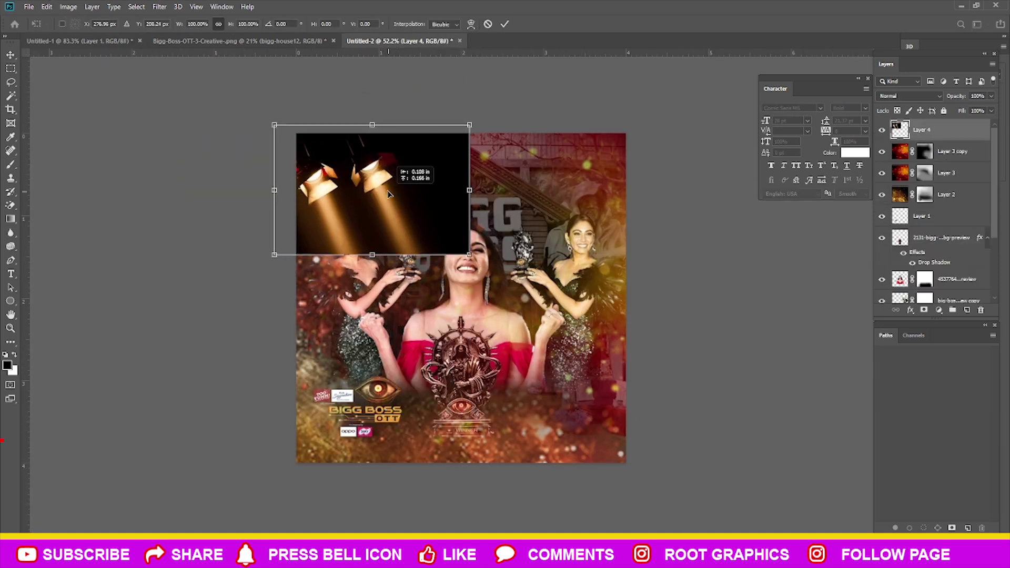
drag(479, 269, 432, 230)
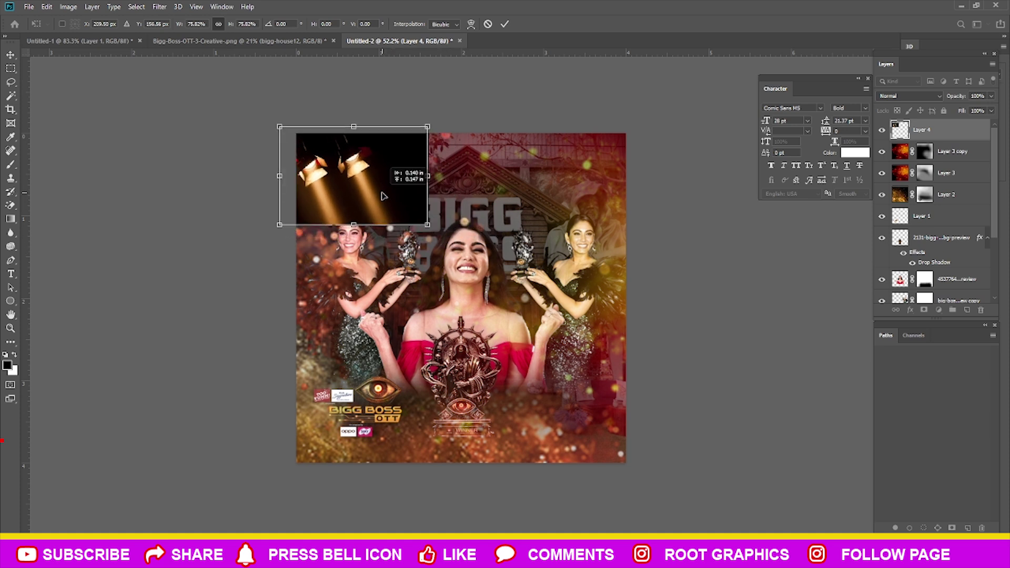
key(Return)
click(909, 96)
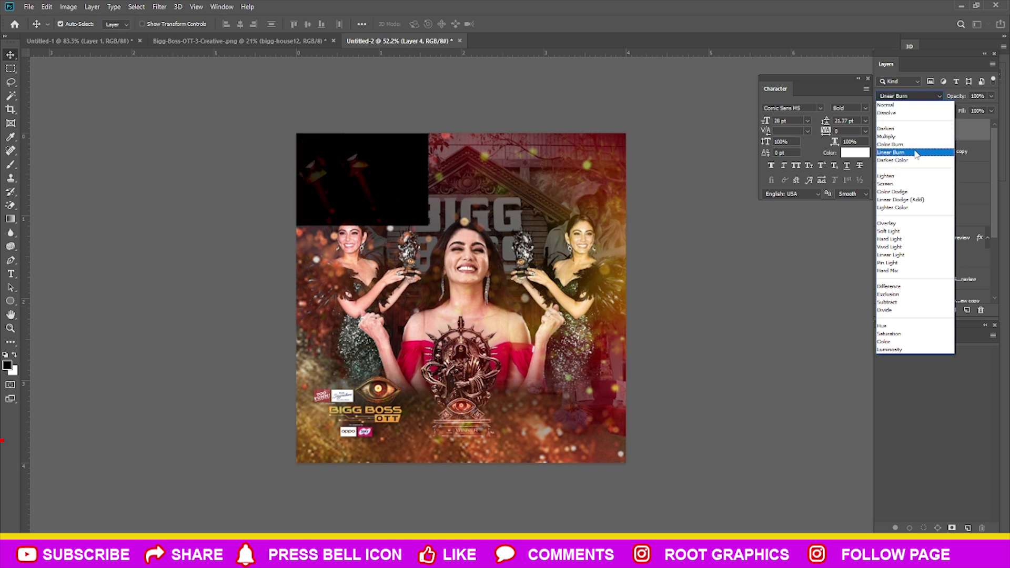
click(926, 193)
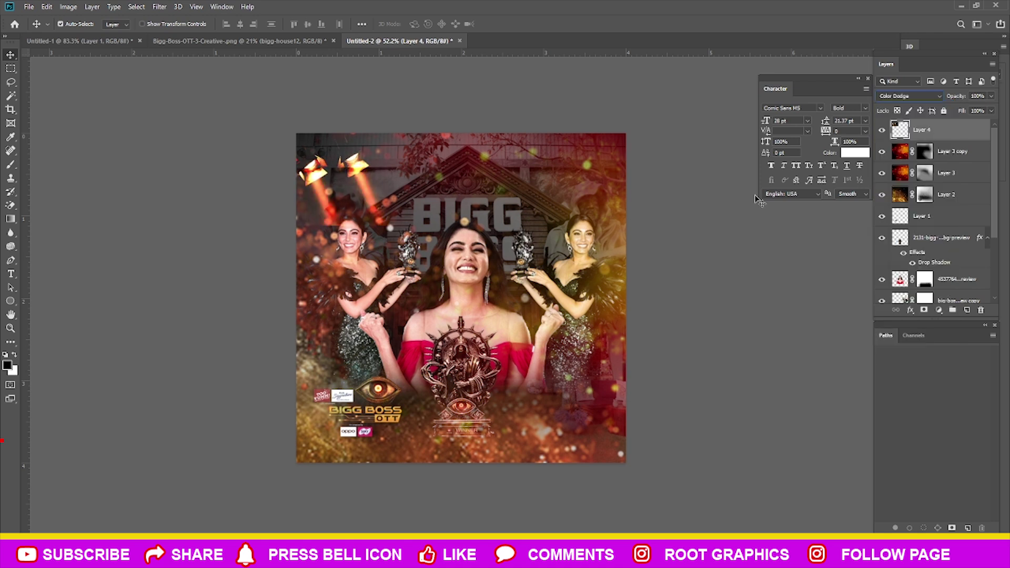
click(911, 97)
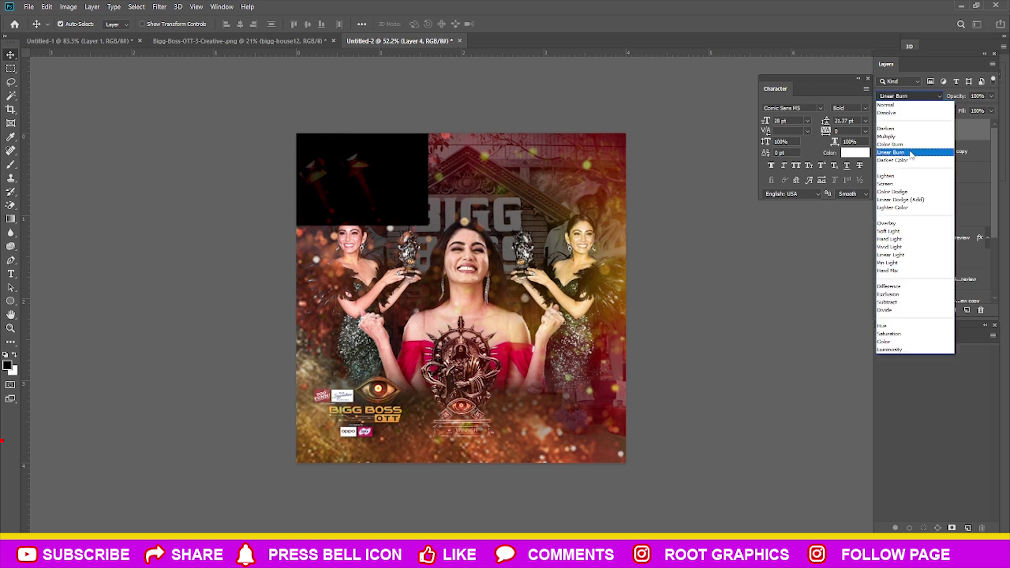
click(898, 184)
Reposition the spotlight beams at the top-left and keep the spotlight layer at the top of the stack
key(ctrl+t)
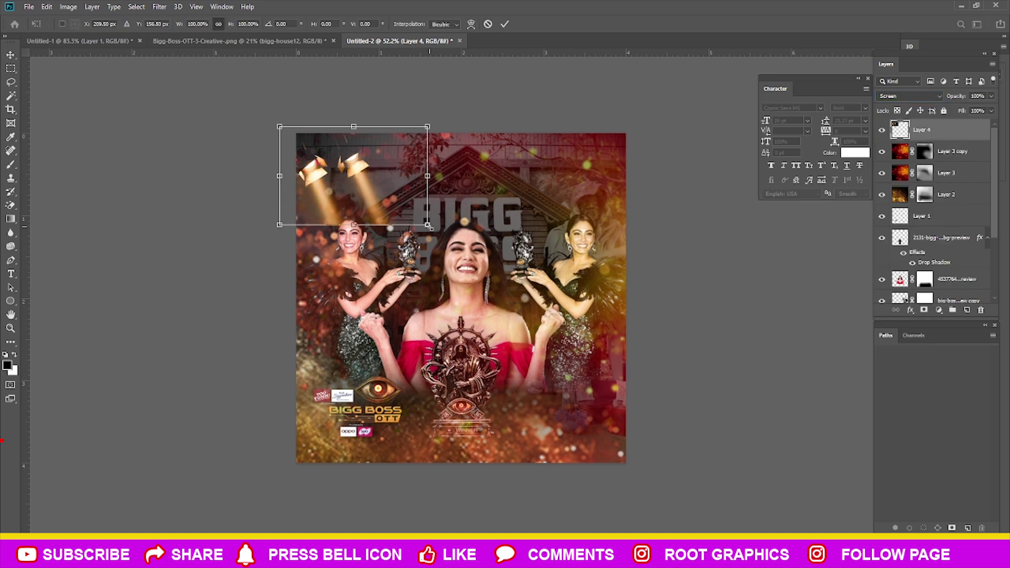
drag(429, 227, 431, 233)
key(Return)
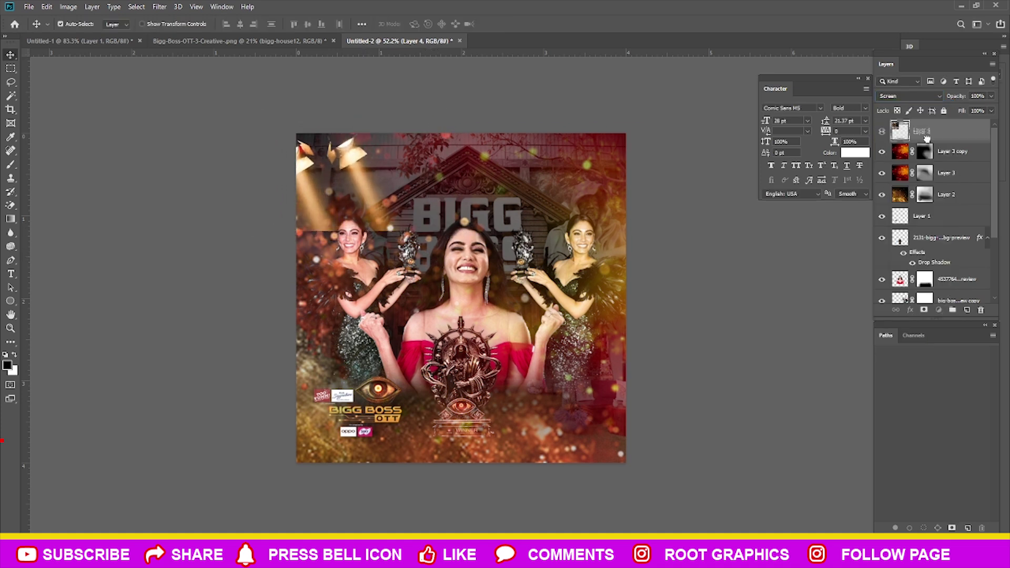
drag(928, 138, 944, 261)
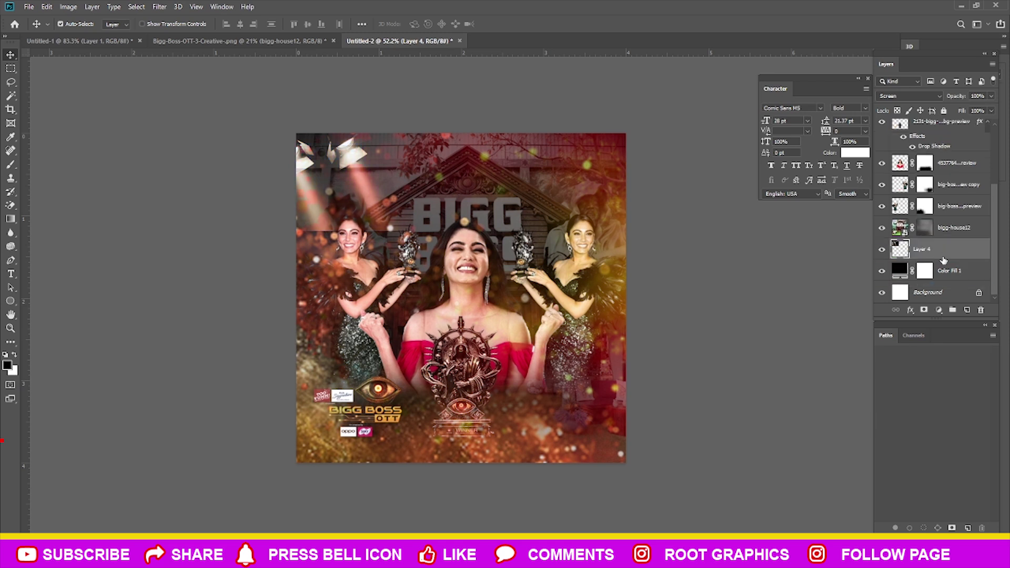
key(ctrl+z)
scroll(956, 211, up, 2)
key(ctrl+shift+bracketright)
scroll(753, 267, up, 2)
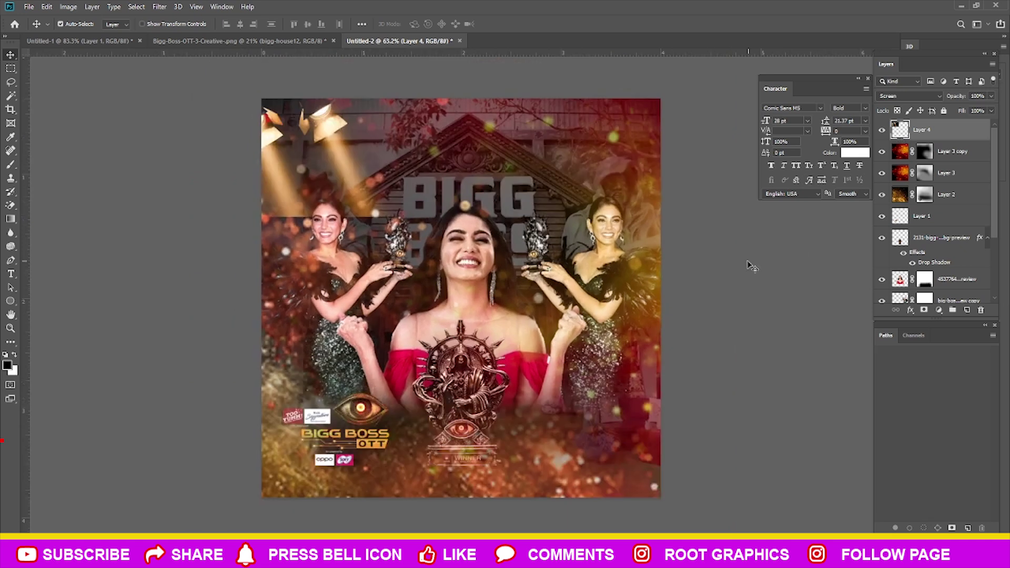
scroll(561, 199, down, 1)
click(178, 41)
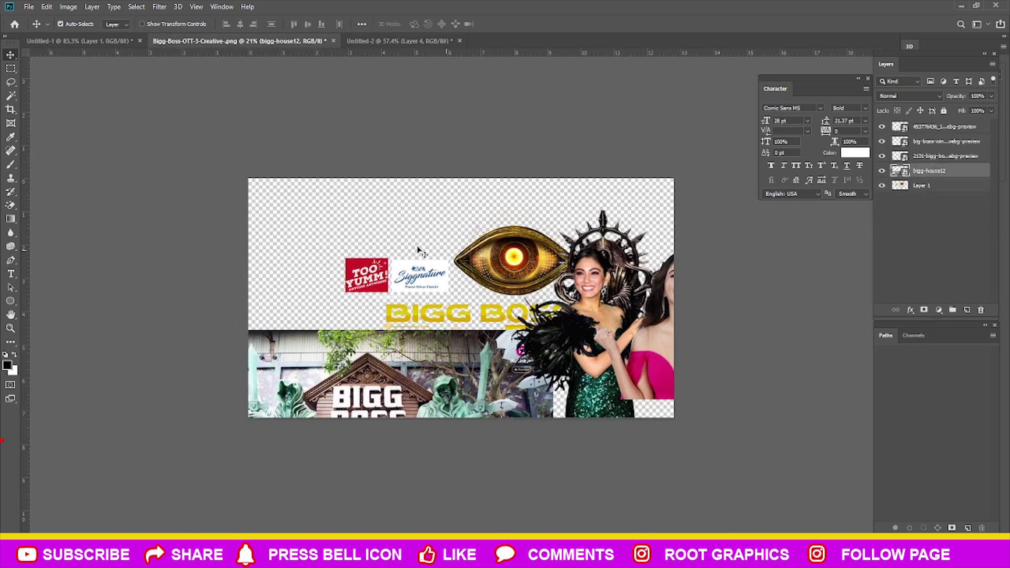
Reposition the left and right spotlight images in the spotlight-and-WINNER document
click(117, 42)
drag(644, 224, 536, 224)
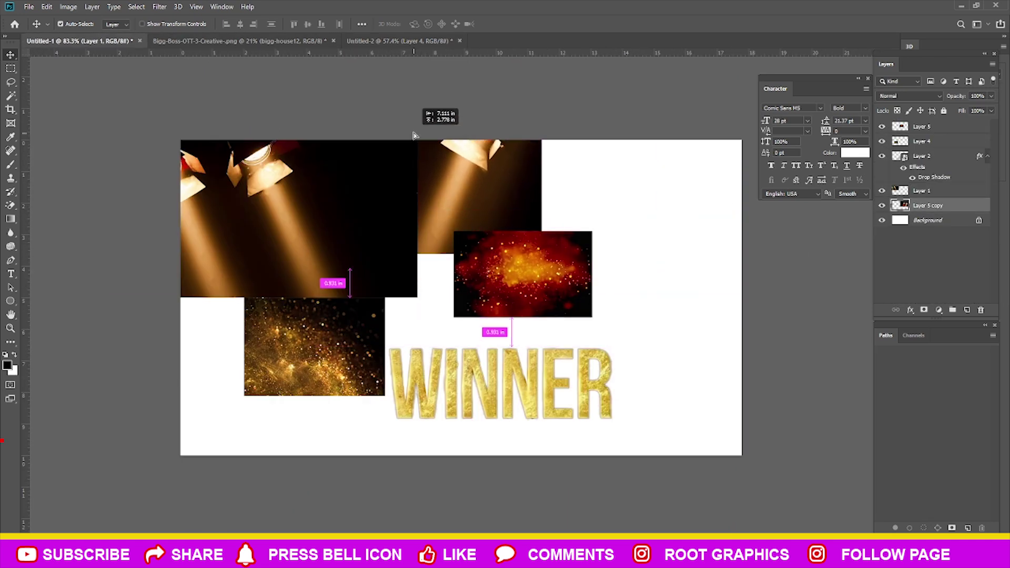
drag(279, 153, 338, 199)
drag(555, 146, 563, 169)
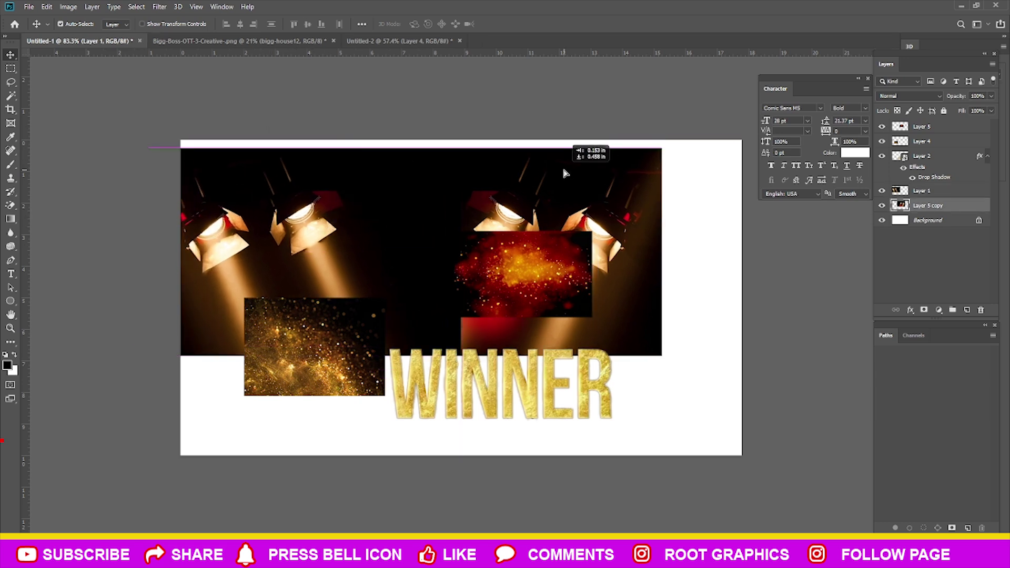
click(179, 41)
click(367, 41)
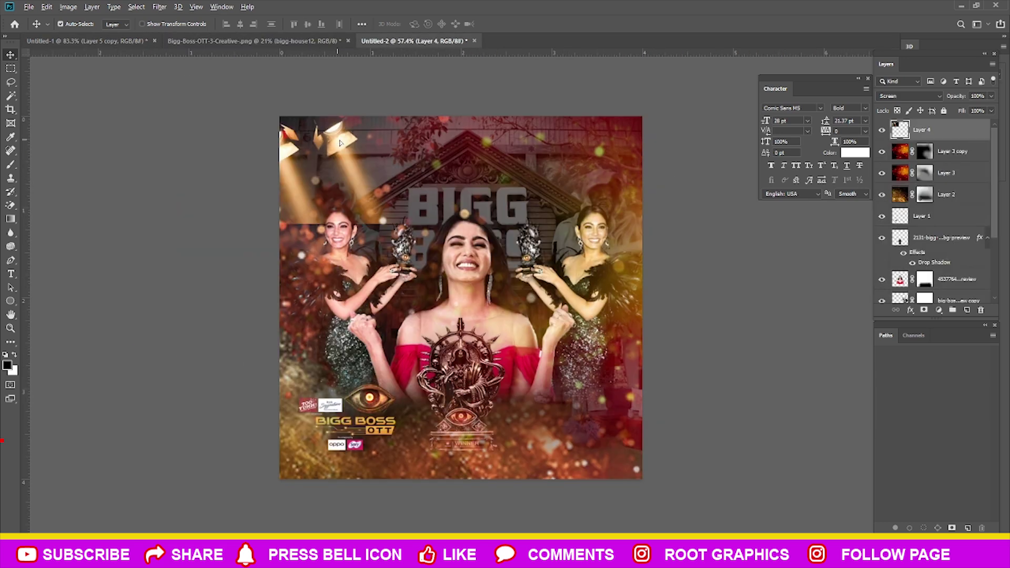
Try a rotated spotlight copy toward the right, then delete it
key(ctrl+t)
drag(605, 105, 642, 177)
mouse_move(504, 156)
mouse_down()
mouse_move(611, 165)
mouse_move(612, 177)
mouse_up()
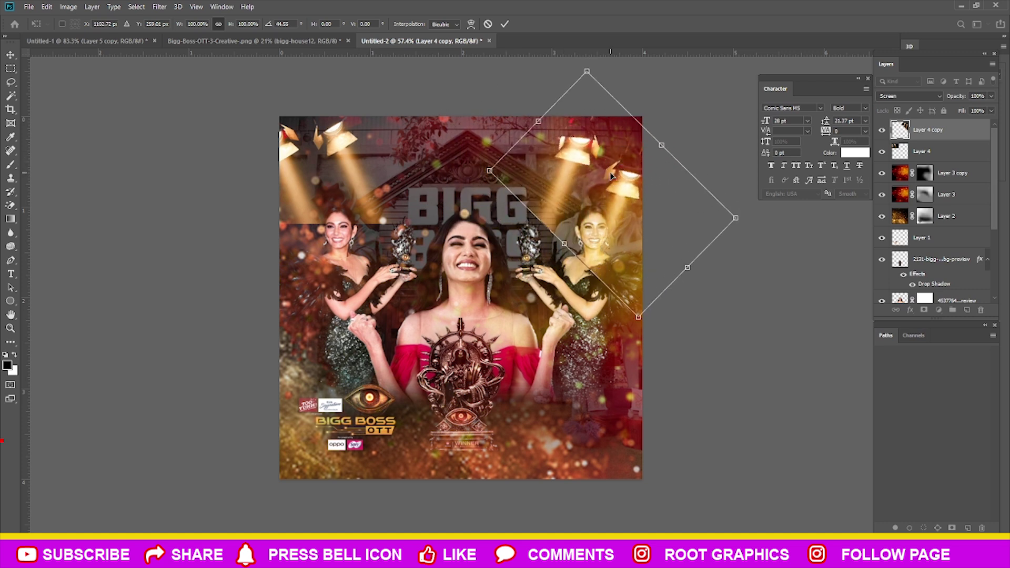
key(Return)
key(Delete)
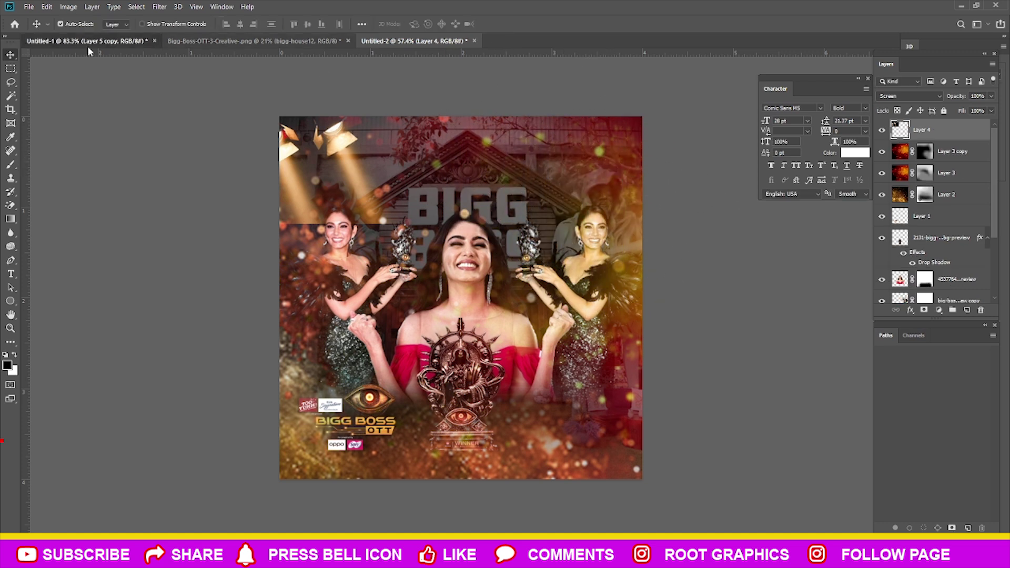
Try another spotlight pair scaled into the top right with Lighten blending, then delete it
click(87, 41)
drag(558, 221, 562, 169)
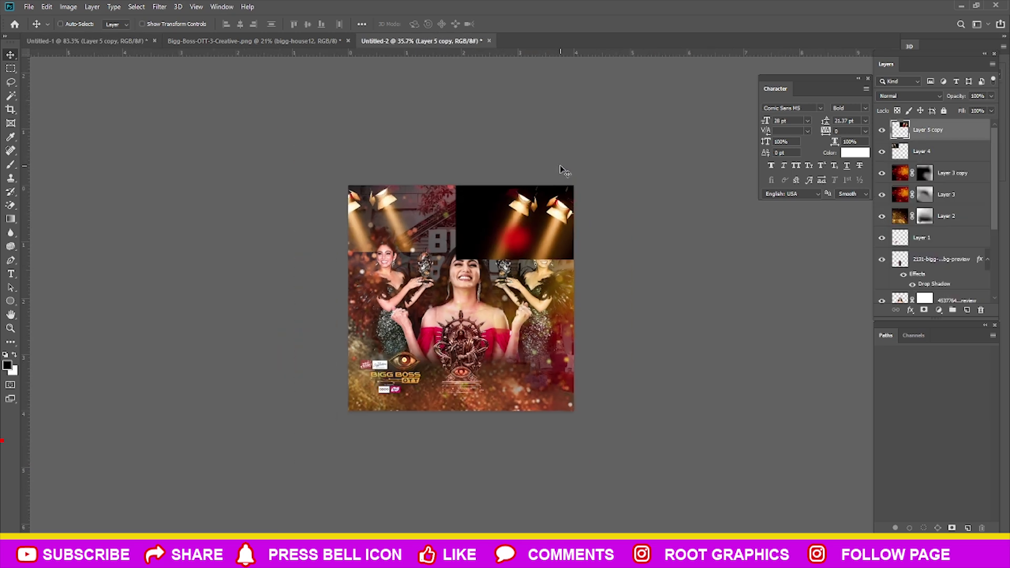
key(ctrl+t)
mouse_move(598, 140)
mouse_down()
mouse_move(591, 180)
mouse_move(596, 164)
mouse_up()
key(Return)
click(908, 96)
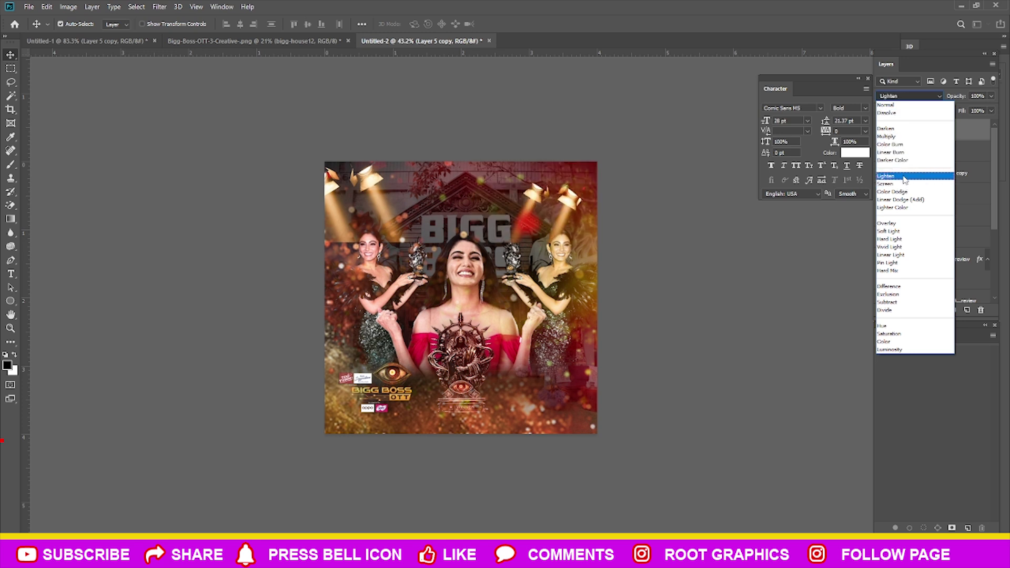
click(905, 177)
key(ctrl+t)
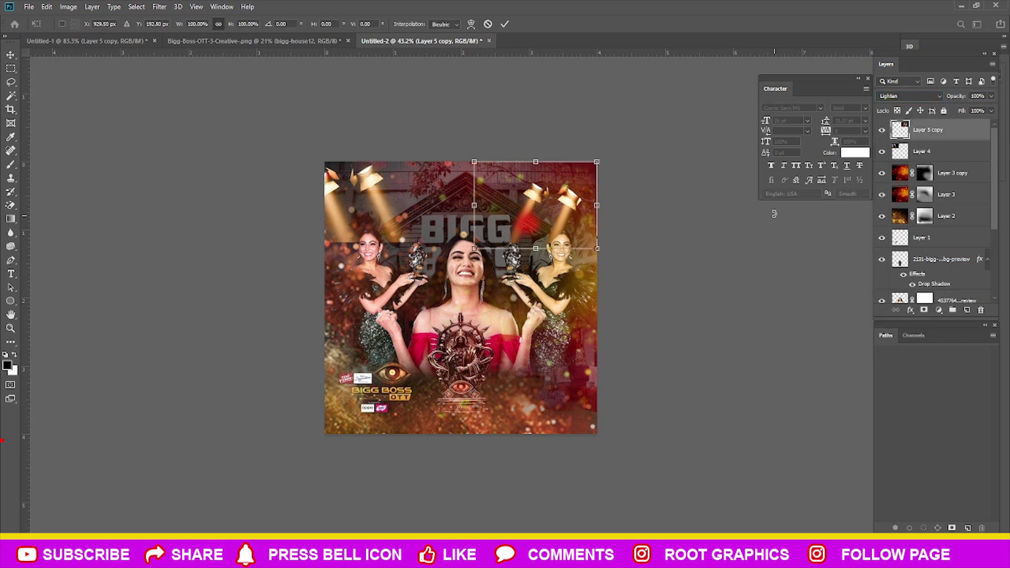
drag(599, 158, 595, 138)
key(Return)
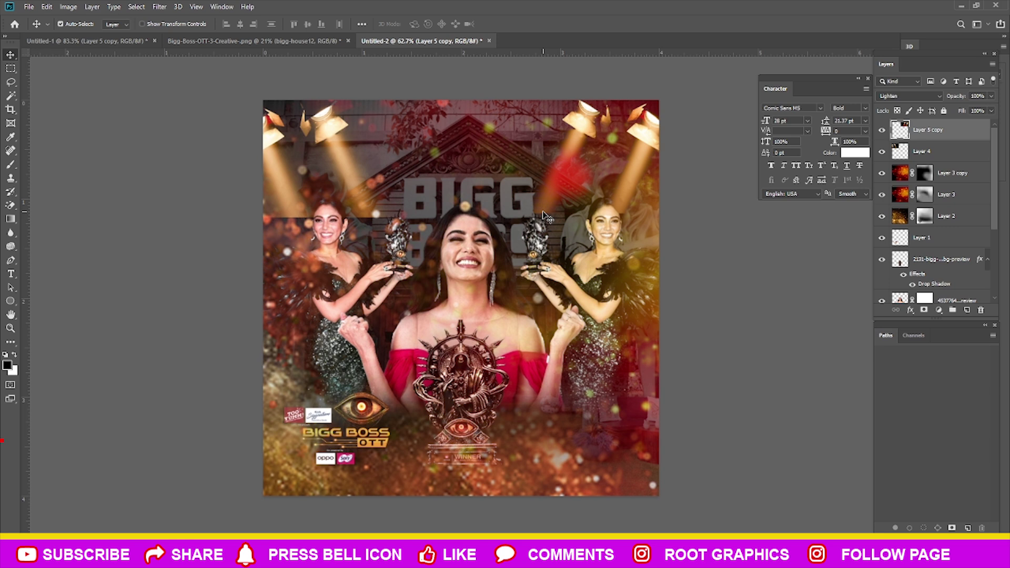
key(Delete)
Move and scale down the left spotlights and blend them with Lighten
drag(331, 136, 351, 148)
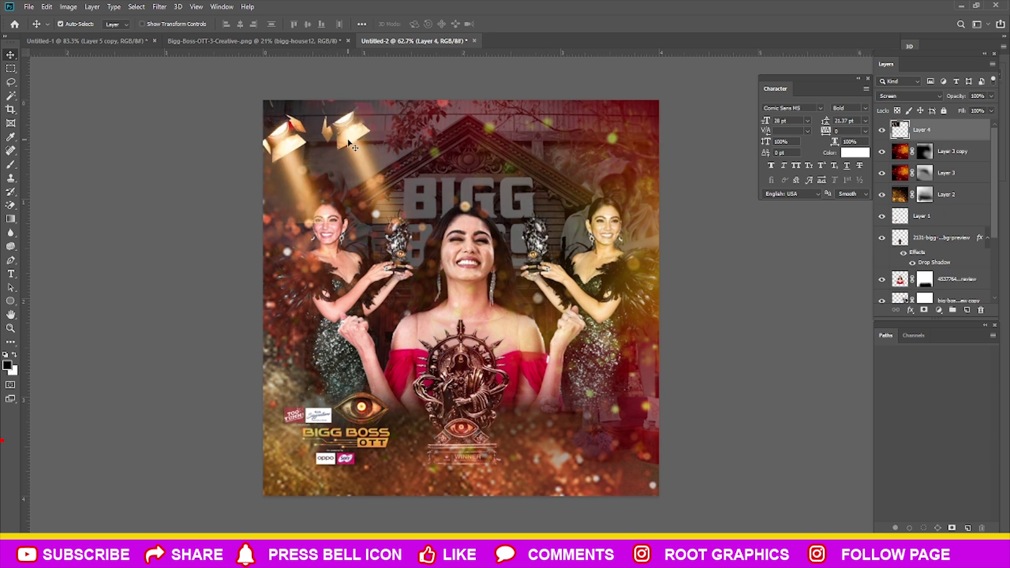
key(ctrl+t)
drag(464, 67, 400, 125)
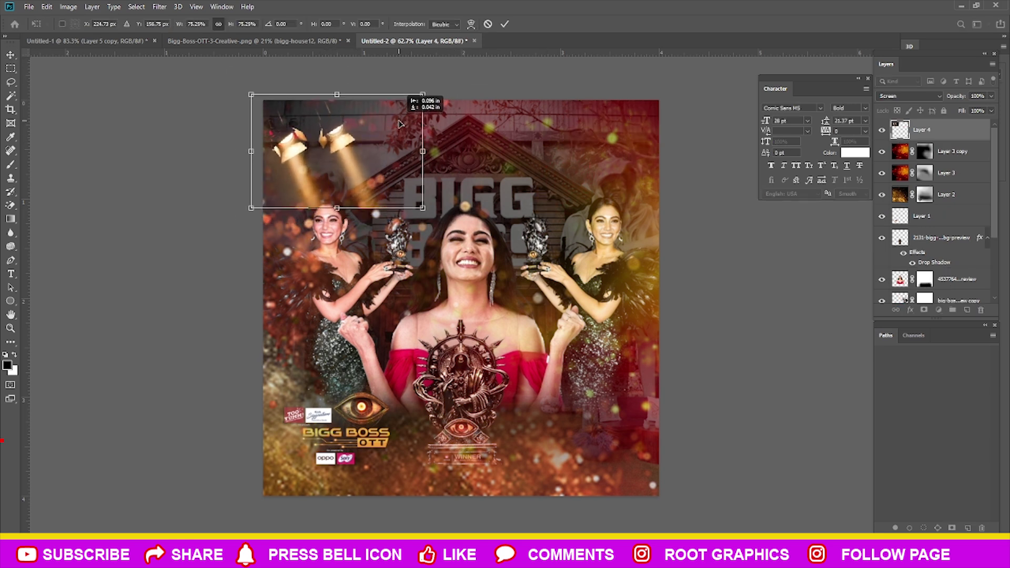
key(Return)
click(909, 96)
click(905, 168)
Copy the left spotlights to the top right and mirror the copy
drag(339, 141, 573, 143)
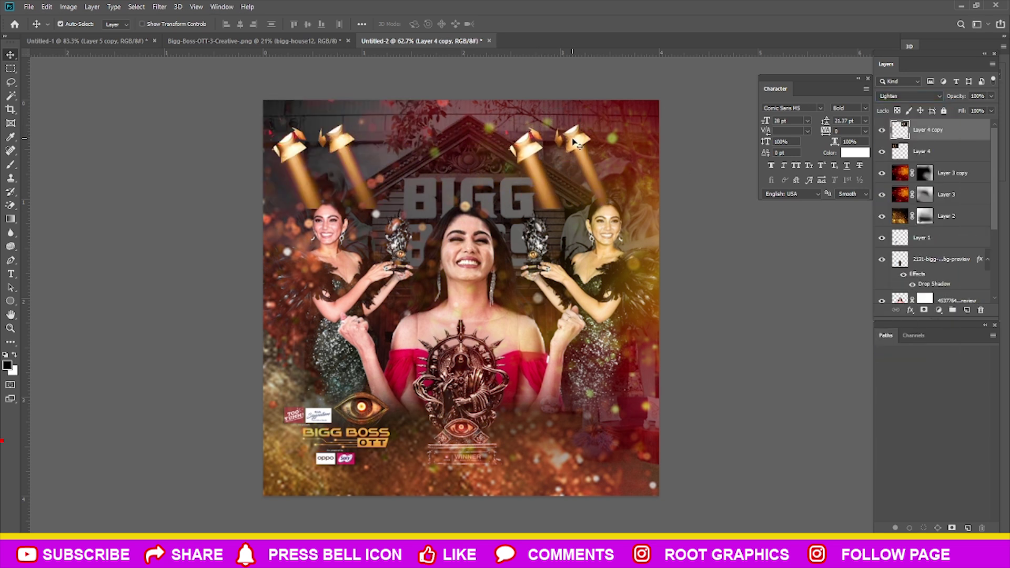
key(ctrl+t)
right_click(571, 130)
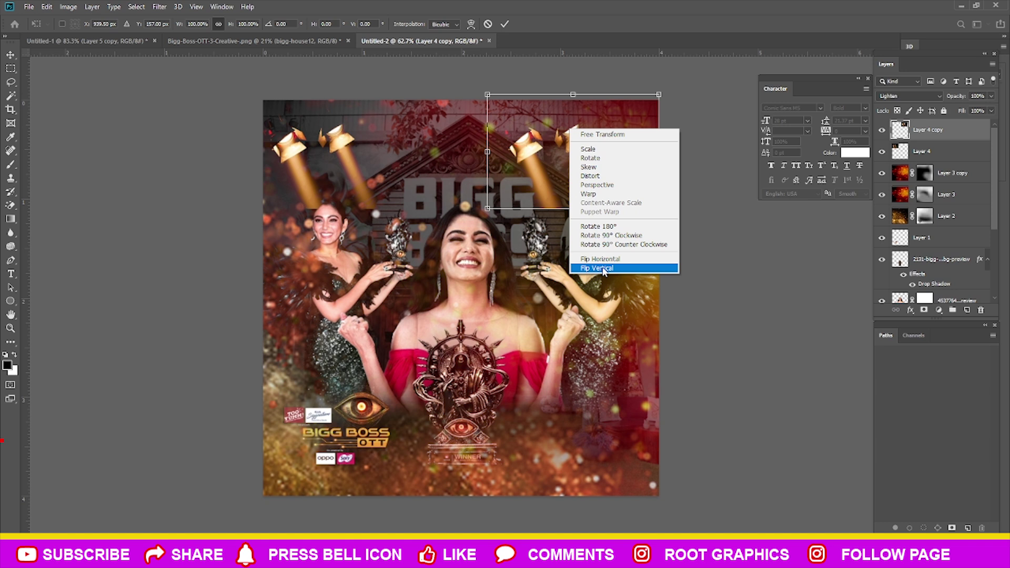
click(595, 261)
drag(611, 158, 621, 160)
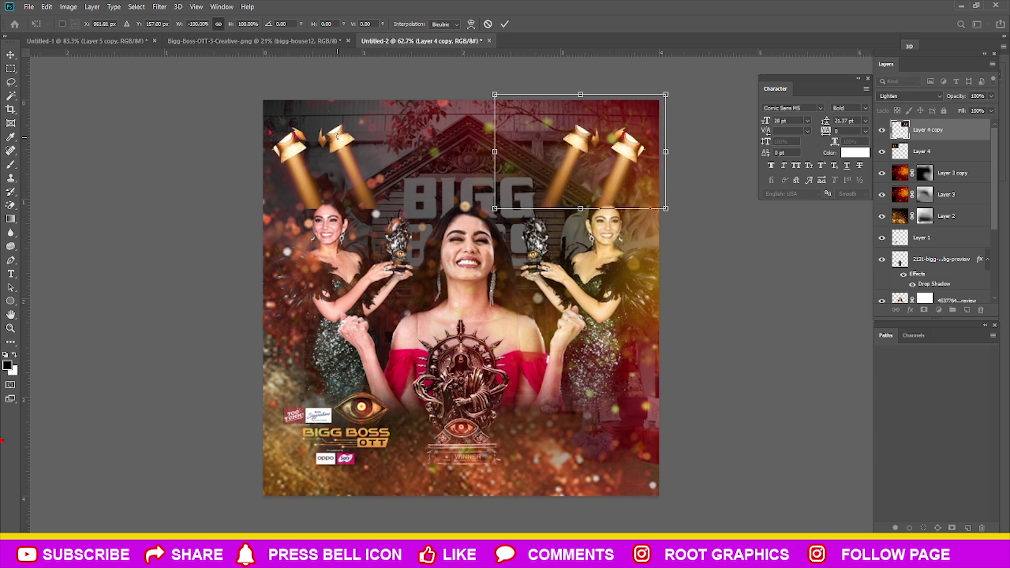
key(Return)
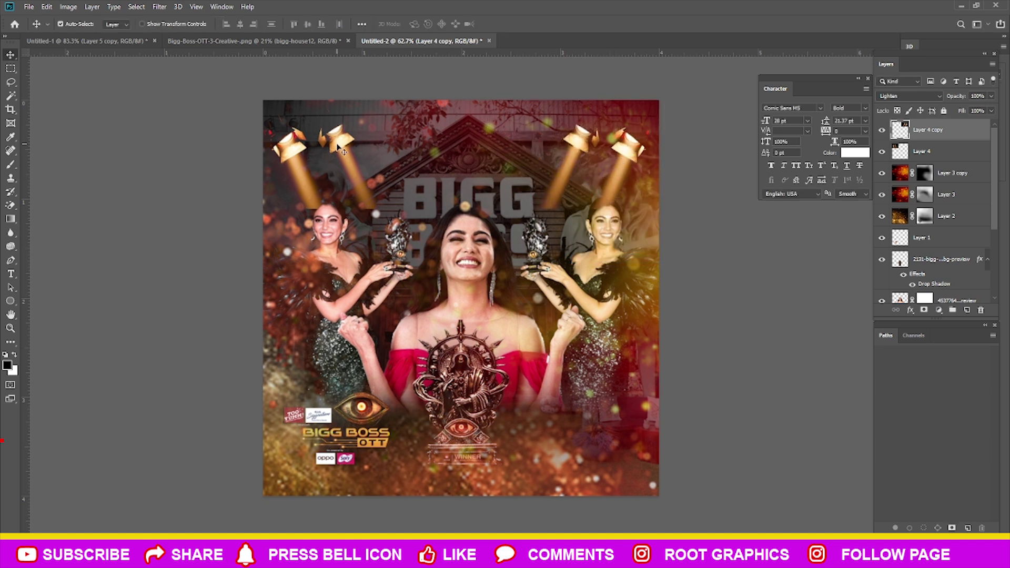
Blend the right spotlights with Screen and nudge both pairs into the top corners
click(338, 144)
click(897, 96)
click(929, 129)
click(908, 96)
click(895, 183)
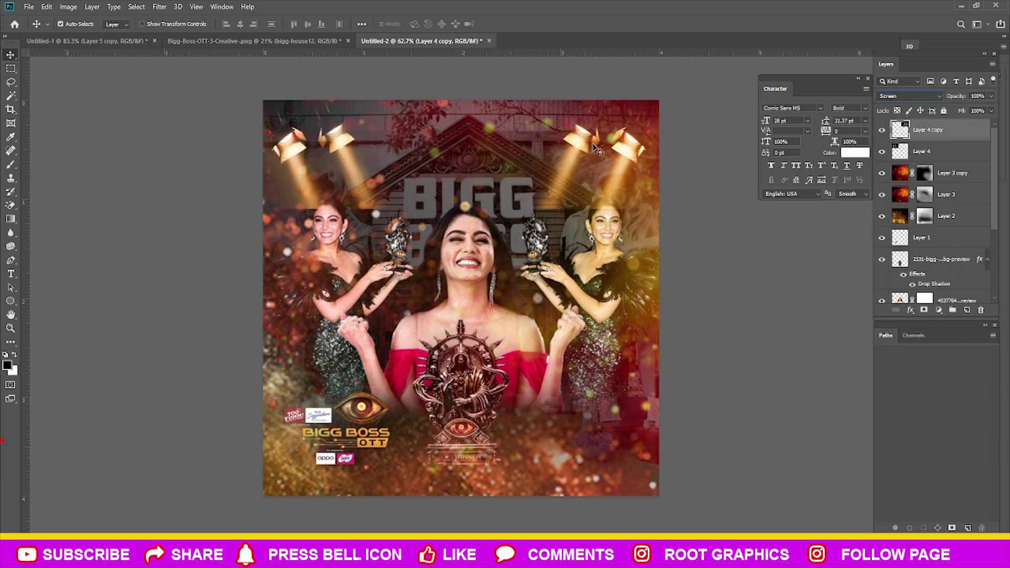
drag(635, 141, 639, 145)
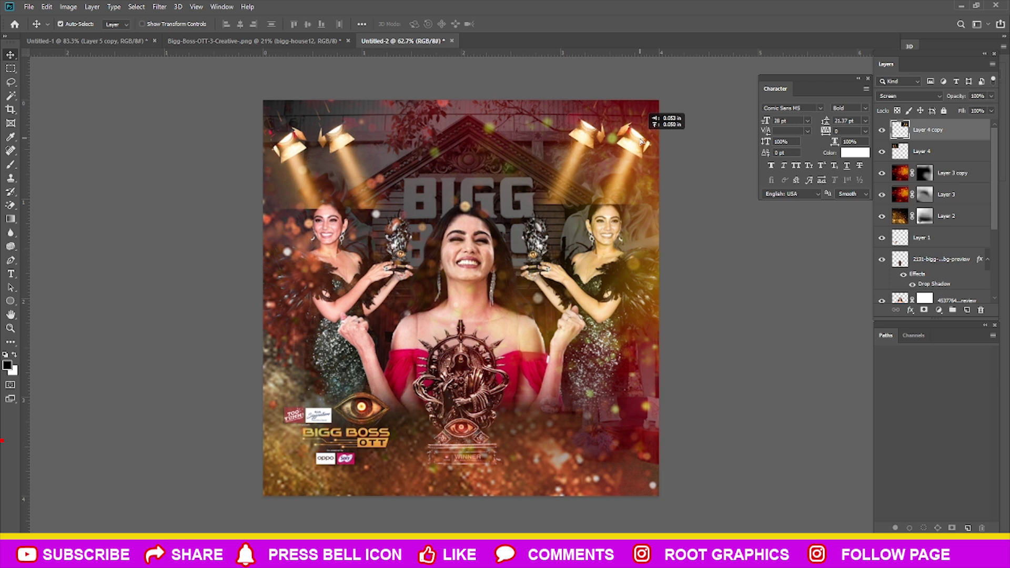
drag(342, 143, 337, 142)
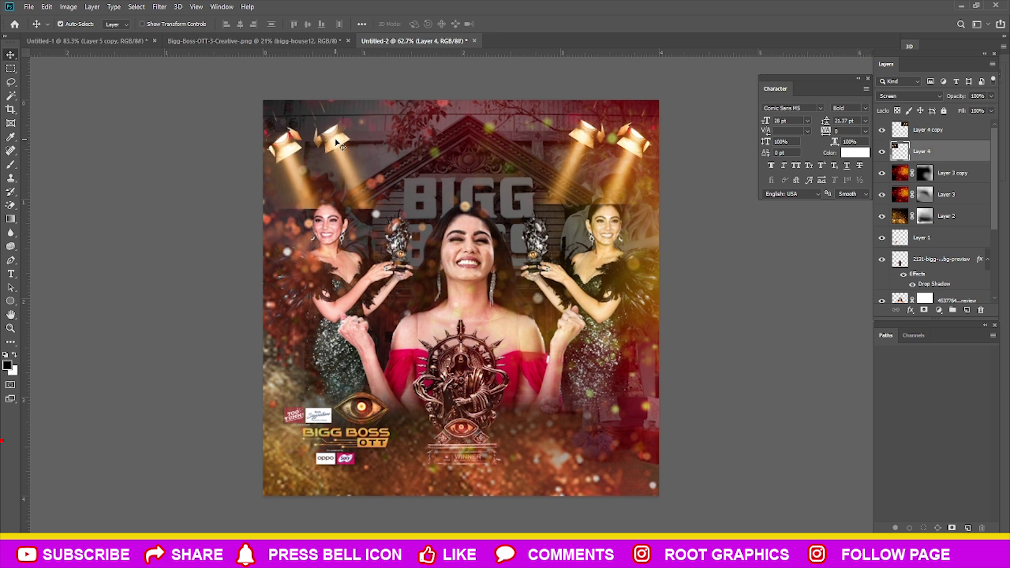
Boost saturation with Hue/Saturation on both Layer 4 and Layer 4 copy
key(ctrl+u)
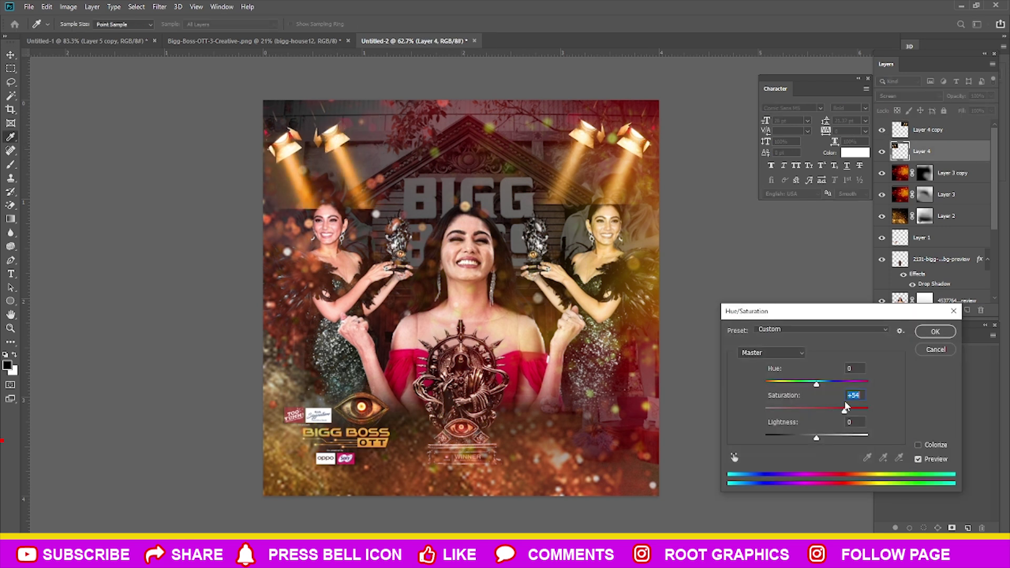
click(935, 332)
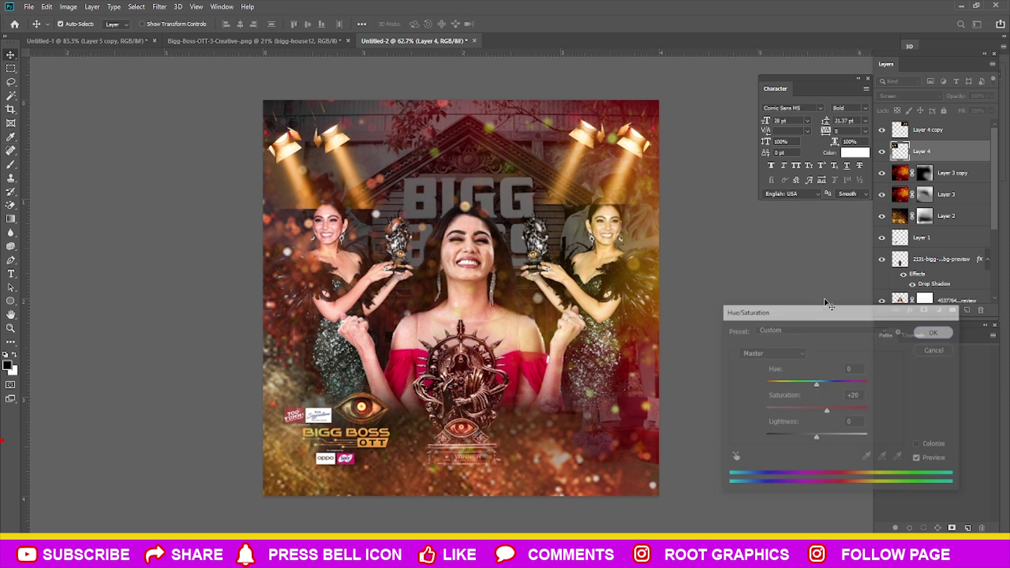
click(635, 141)
key(ctrl+u)
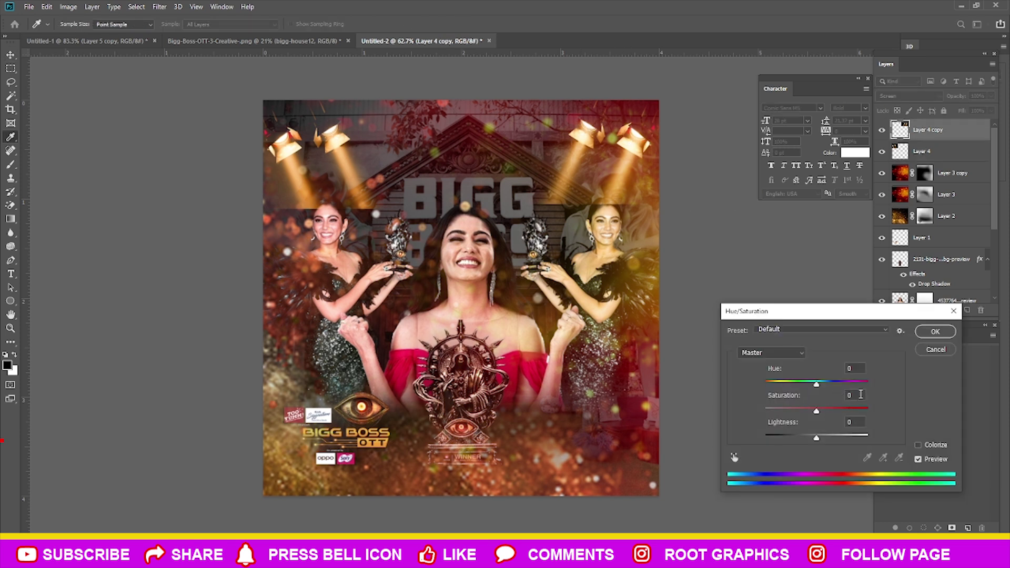
text(20)
key(Return)
click(664, 194)
Add layer masks to both spotlight layers, Layer 4 copy and Layer 4
click(637, 139)
click(925, 311)
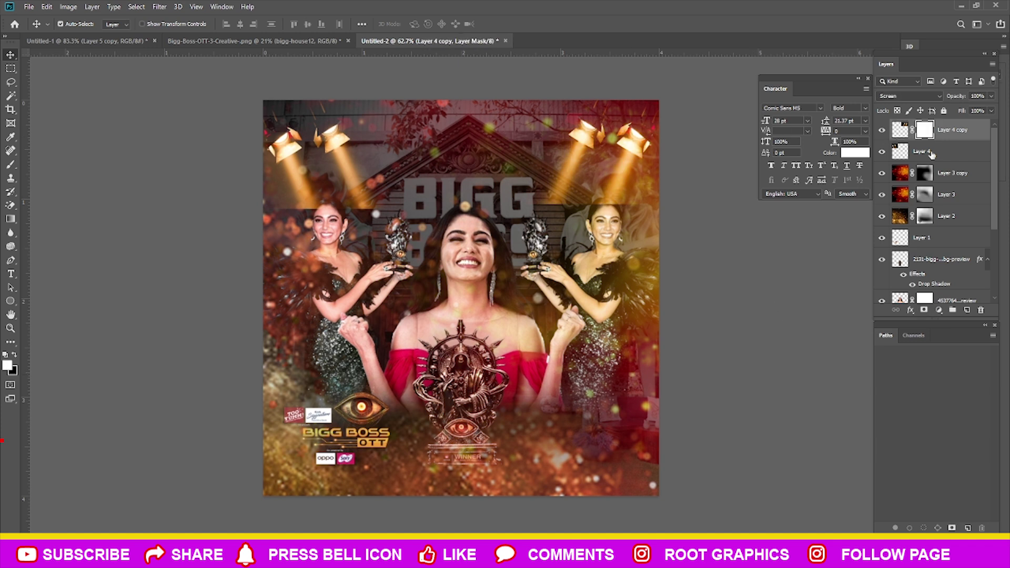
click(937, 152)
click(925, 311)
Set up a large black soft brush at about 41% opacity
key(b)
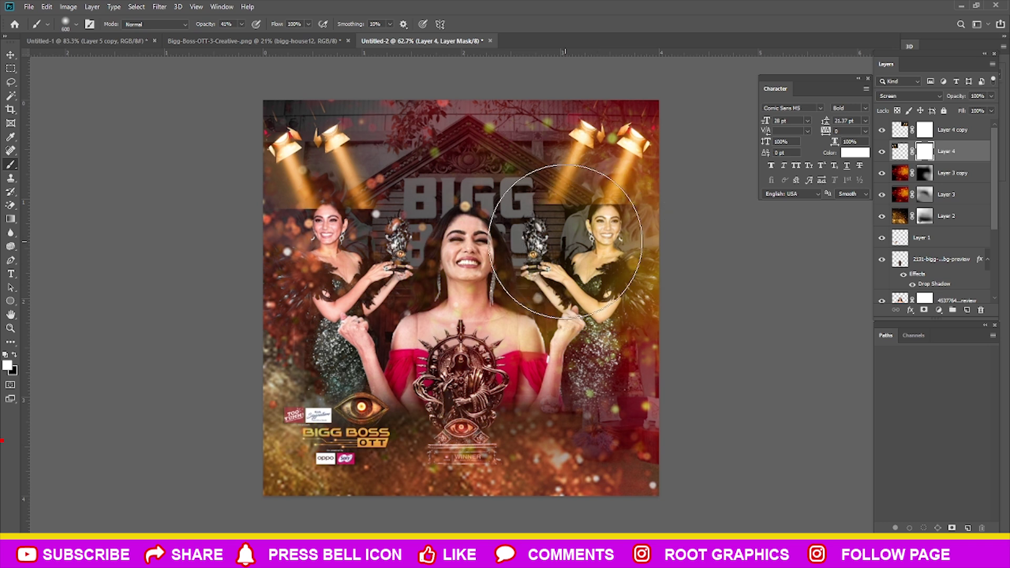
click(13, 356)
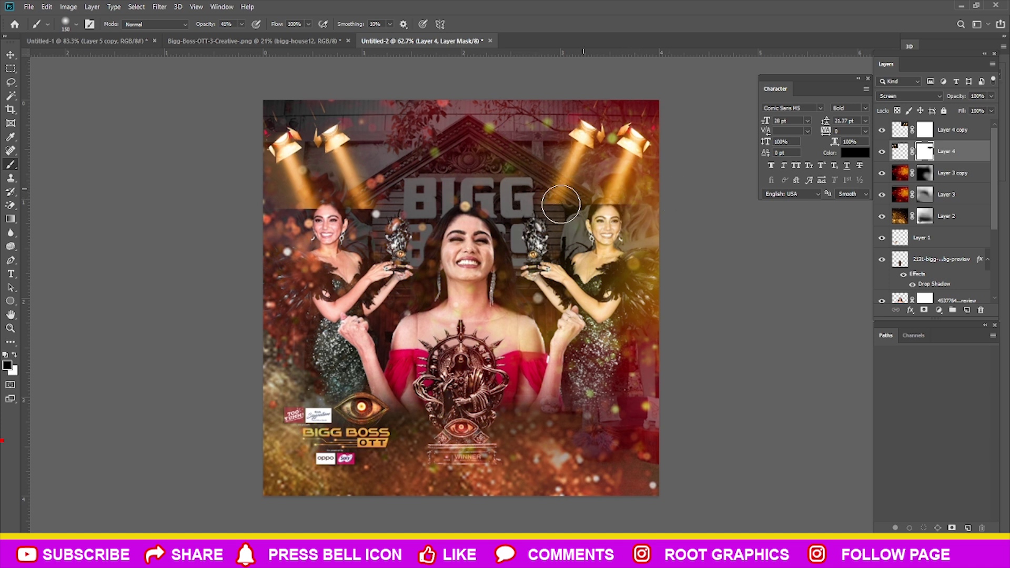
key(0)
click(14, 356)
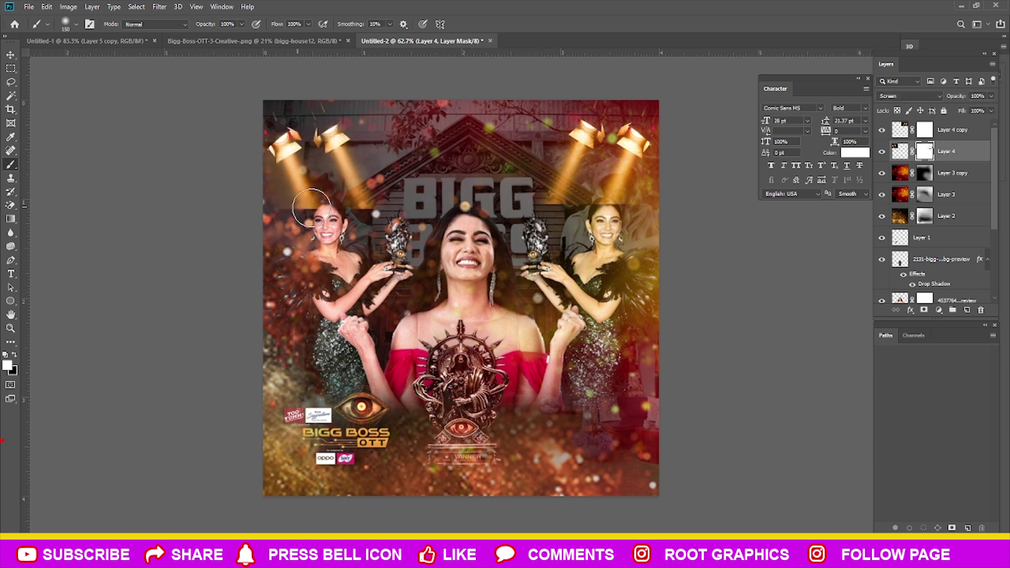
click(14, 355)
key(bracketright)
key(bracketright)
key(bracketright)
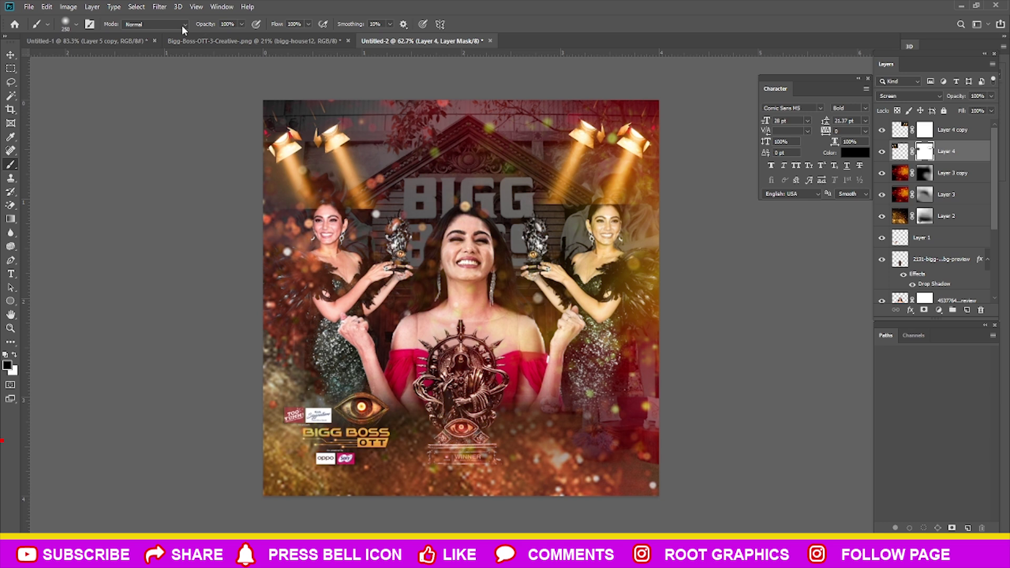
drag(213, 39, 214, 39)
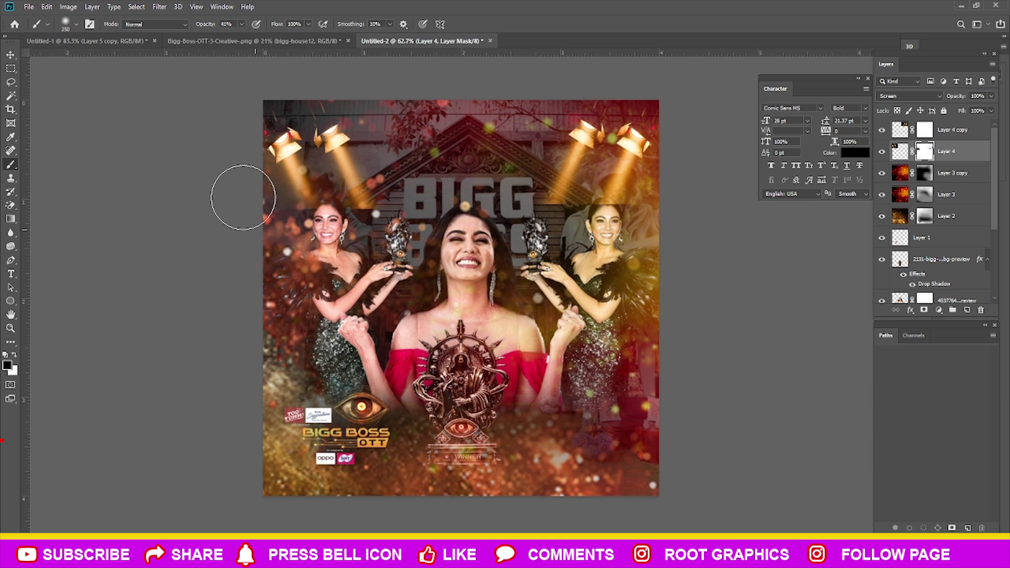
key(bracketright)
key(bracketright)
Paint out the spotlight glow over the left and right women's faces on the masks
drag(325, 251, 377, 254)
click(925, 129)
drag(654, 225, 595, 240)
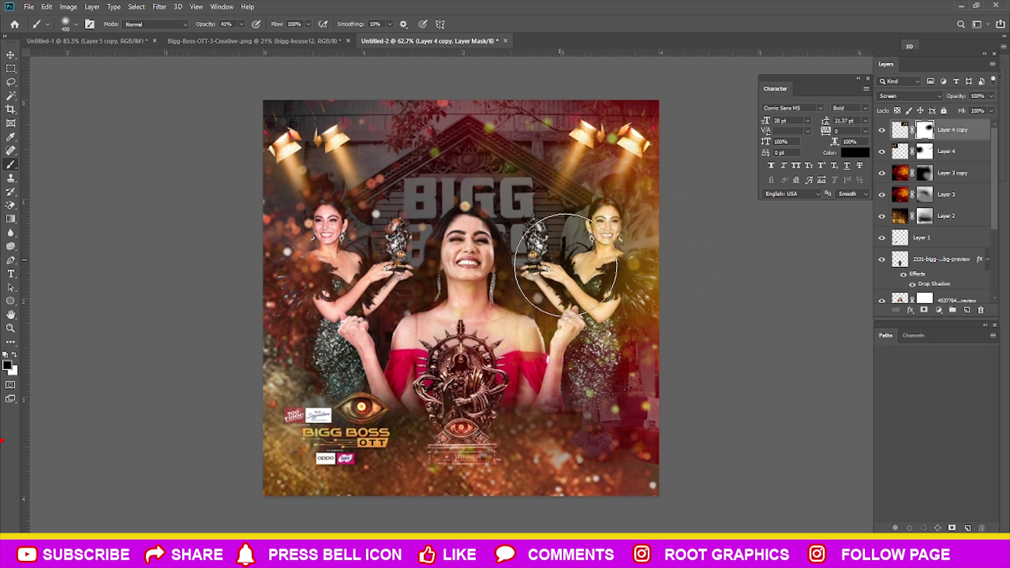
drag(510, 299, 557, 238)
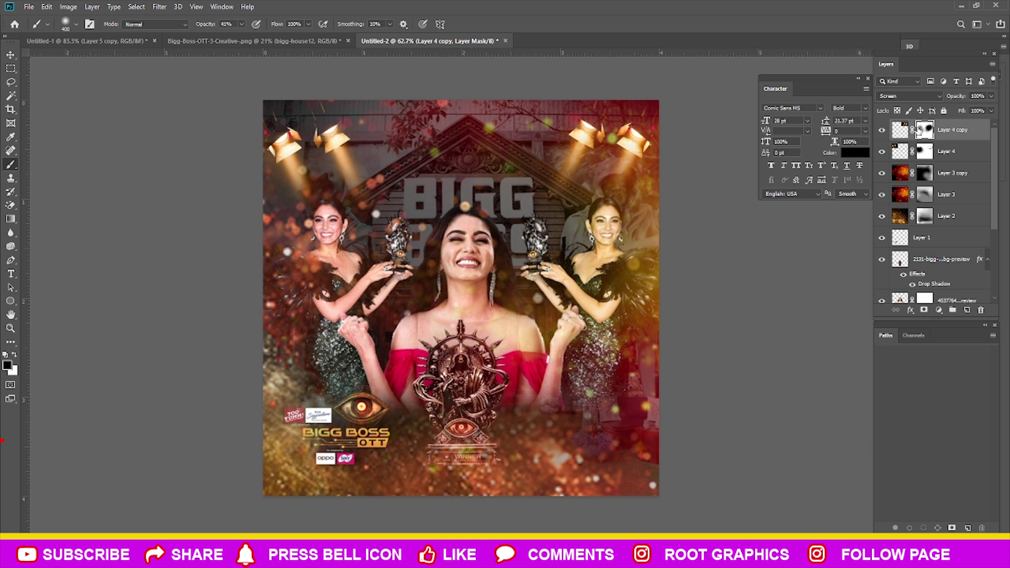
click(10, 55)
scroll(626, 309, down, 2)
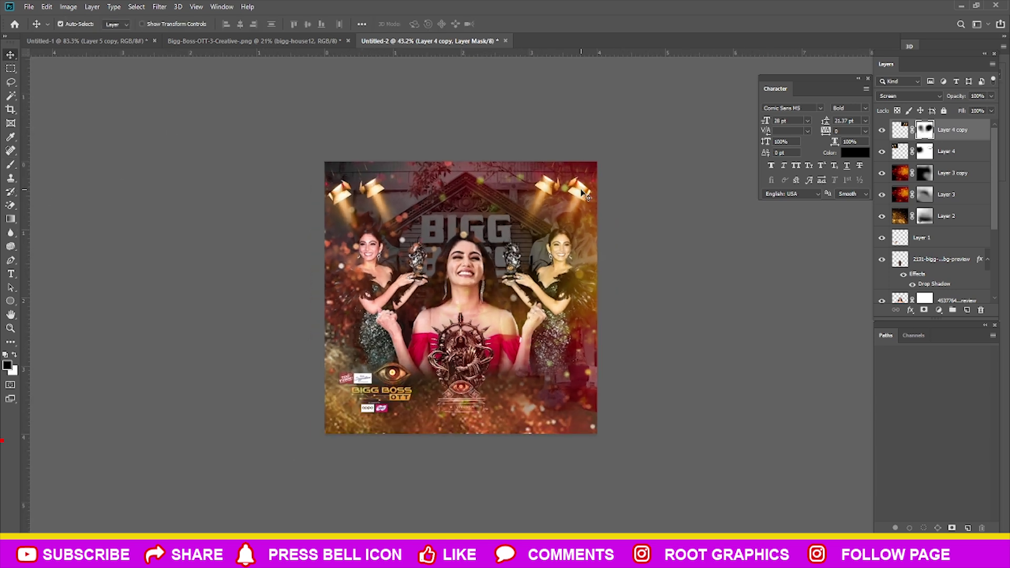
Nudge the trophy layer (Layer 3 copy) up slightly
click(372, 192)
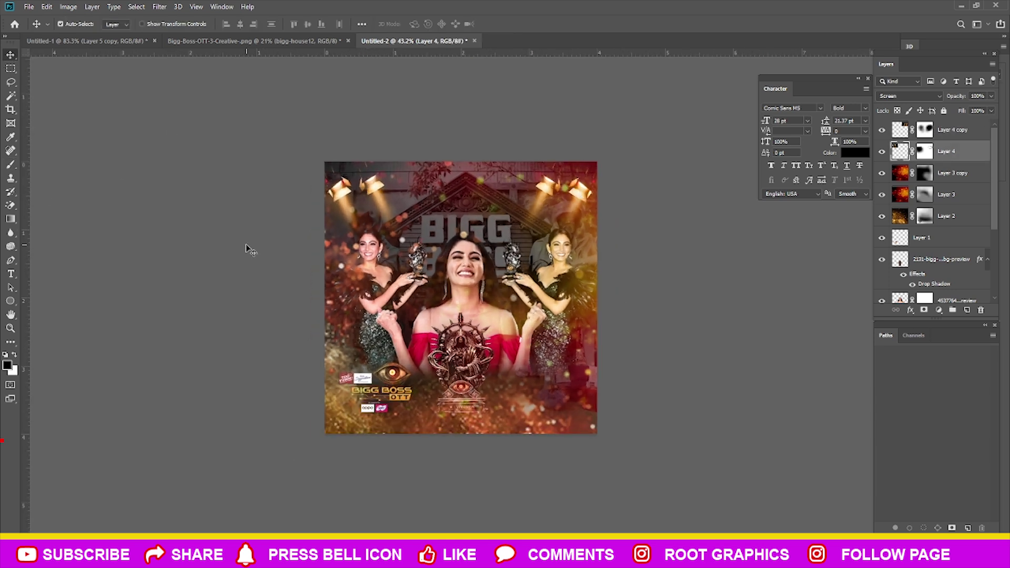
click(279, 255)
scroll(453, 436, up, 1)
scroll(463, 371, up, 1)
click(463, 371)
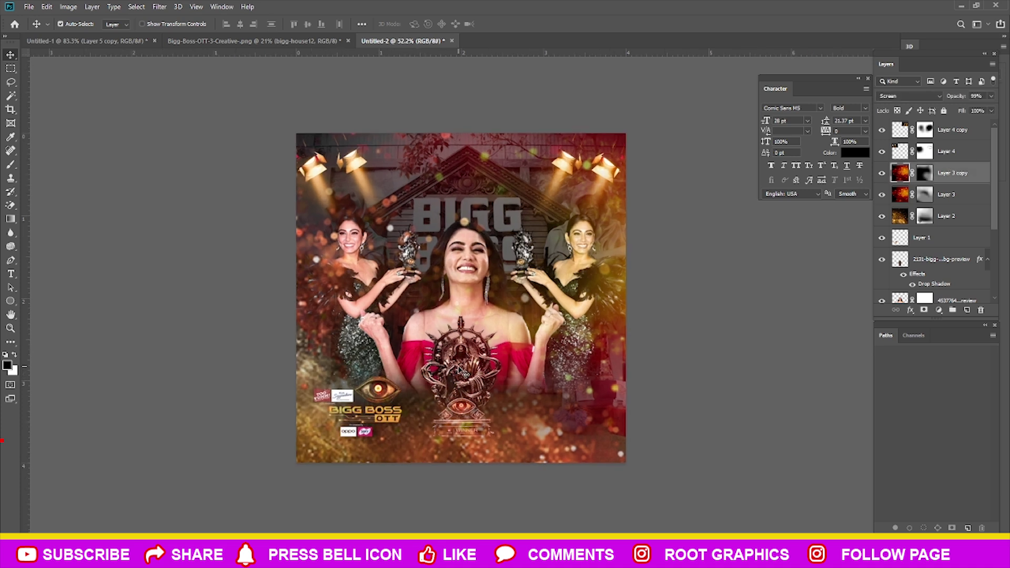
click(466, 364)
click(463, 345)
scroll(898, 260, down, 3)
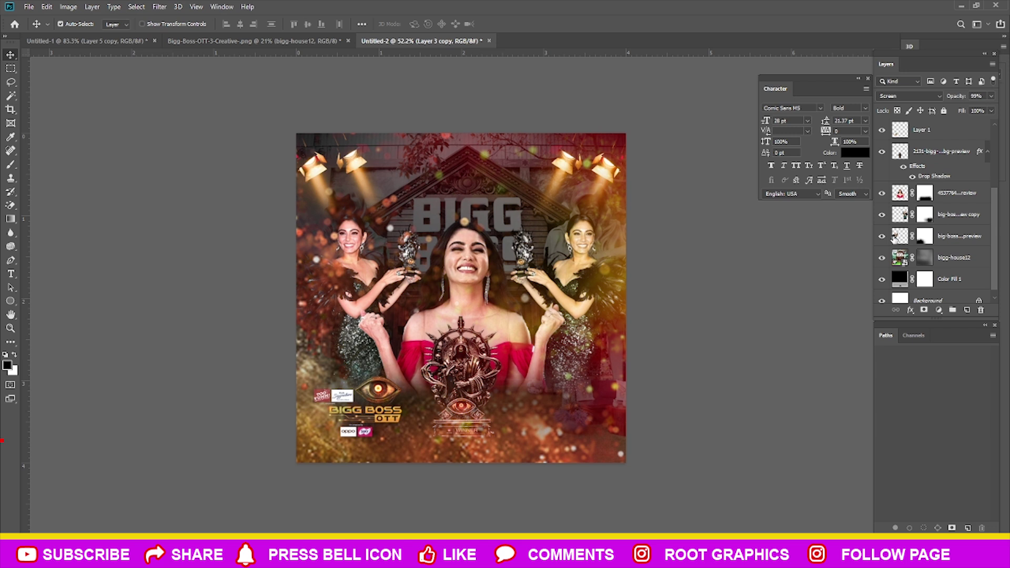
scroll(908, 211, down, 2)
key(shift+Up)
key(shift+Up)
key(shift+Up)
click(256, 283)
scroll(257, 283, down, 1)
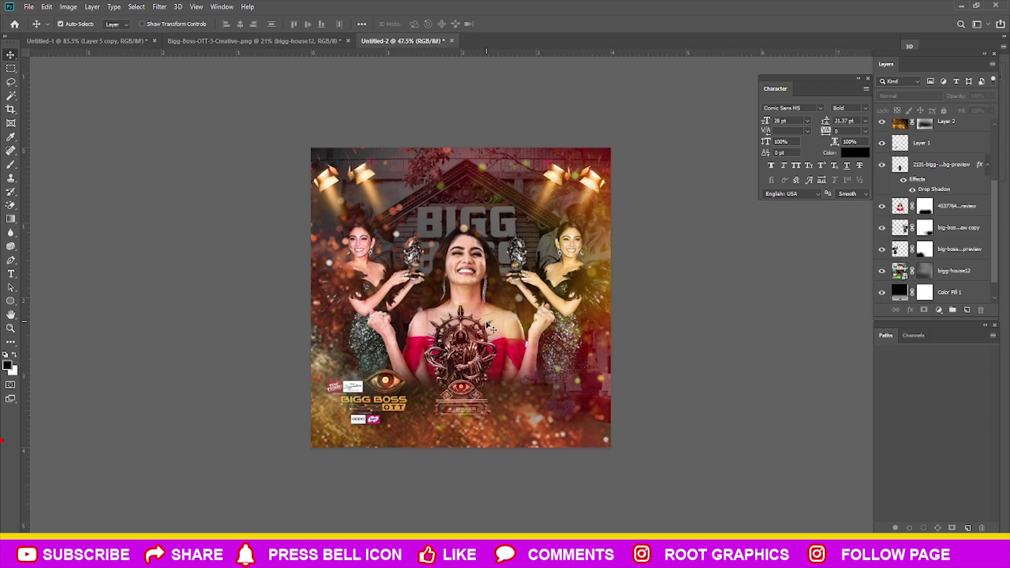
scroll(880, 228, down, 1)
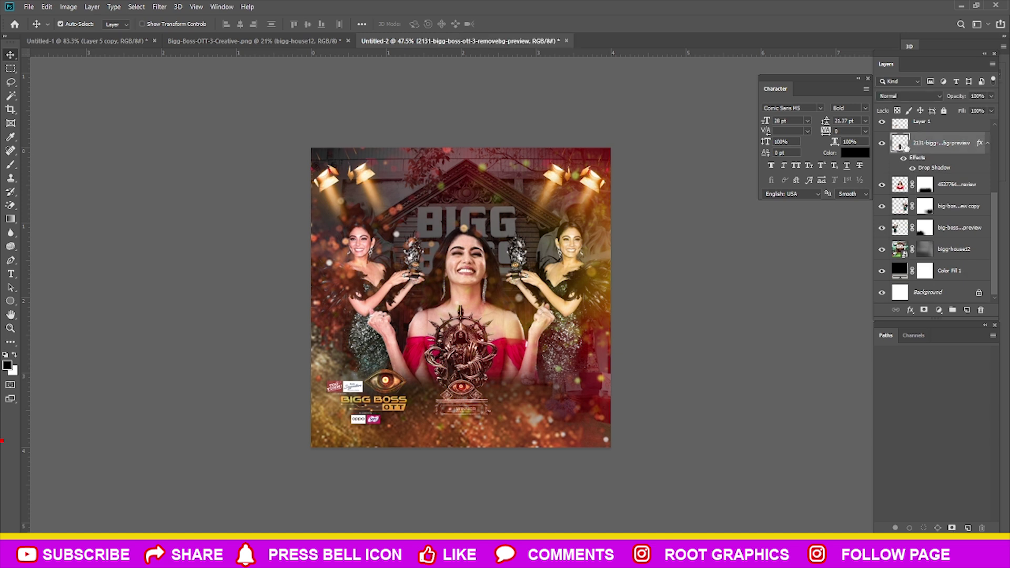
Bring the glitter image into the poster, rotated and enlarged to cover it
click(84, 41)
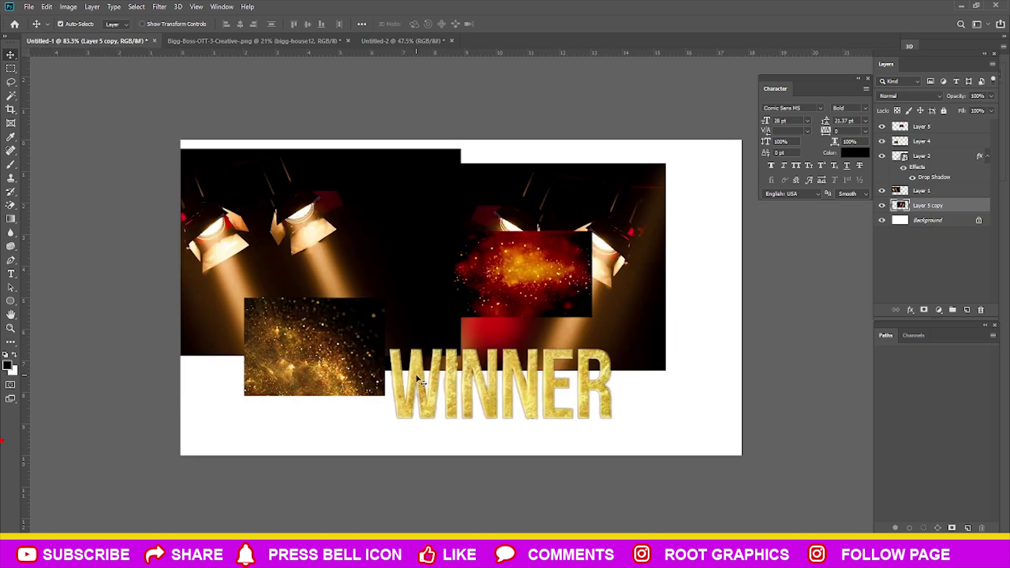
drag(420, 380, 337, 68)
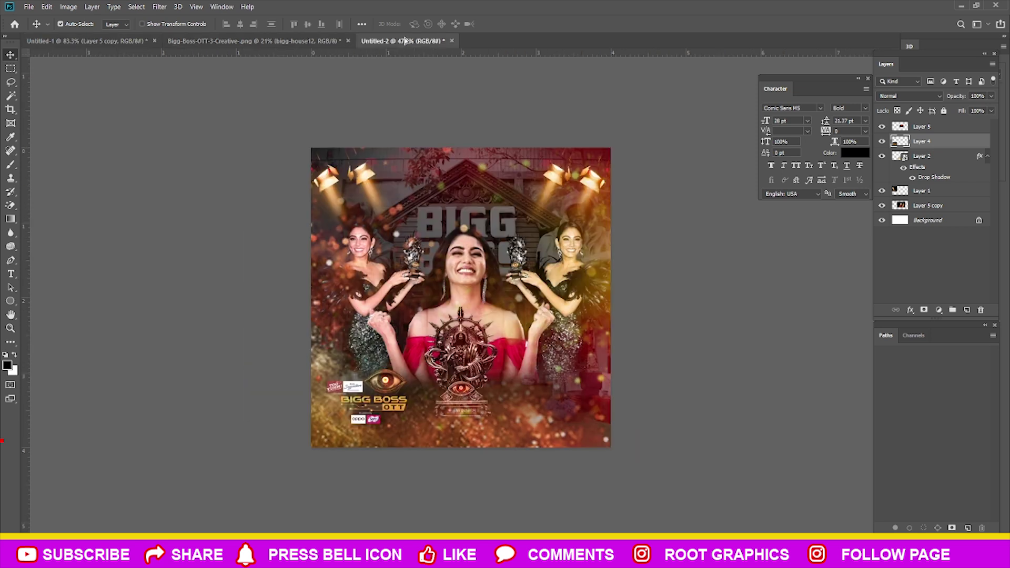
drag(337, 67, 449, 231)
key(ctrl+t)
mouse_move(498, 197)
mouse_down()
mouse_move(453, 231)
mouse_move(603, 429)
mouse_up()
key(Return)
Blend the glitter with Multiply and mask it to show only along the right side
click(938, 96)
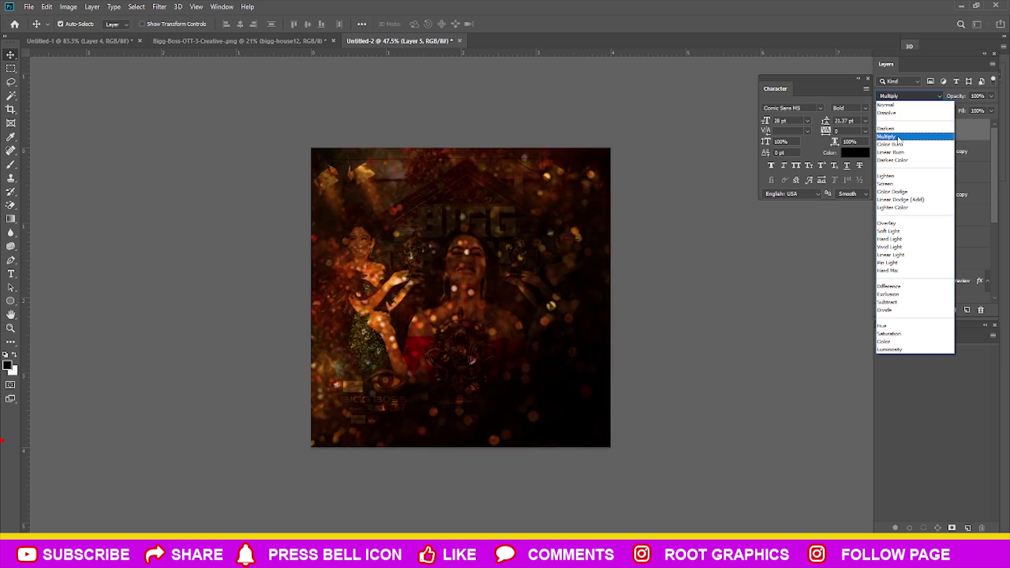
click(895, 137)
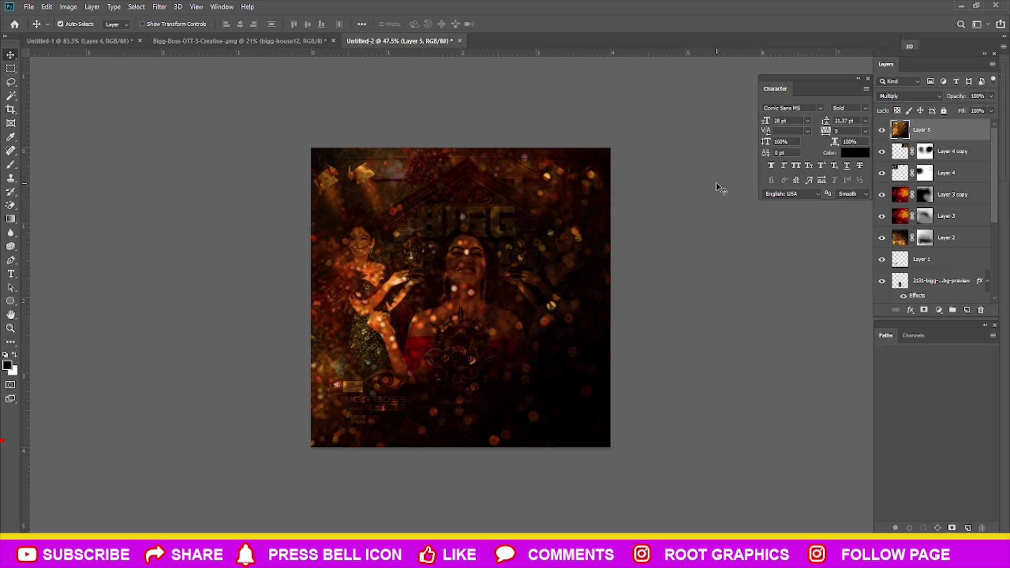
key(ctrl+i)
key(b)
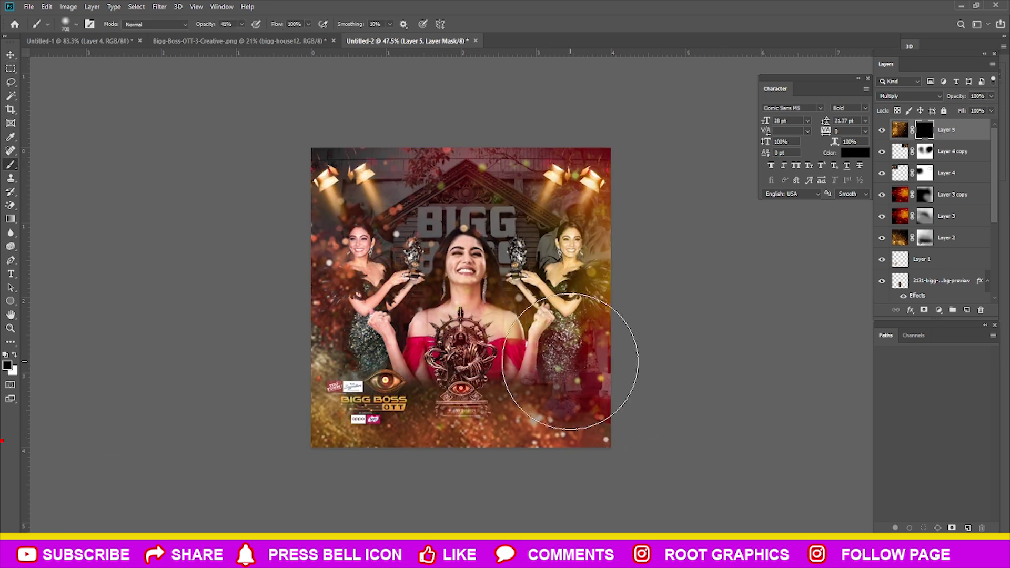
click(14, 355)
drag(583, 385, 606, 463)
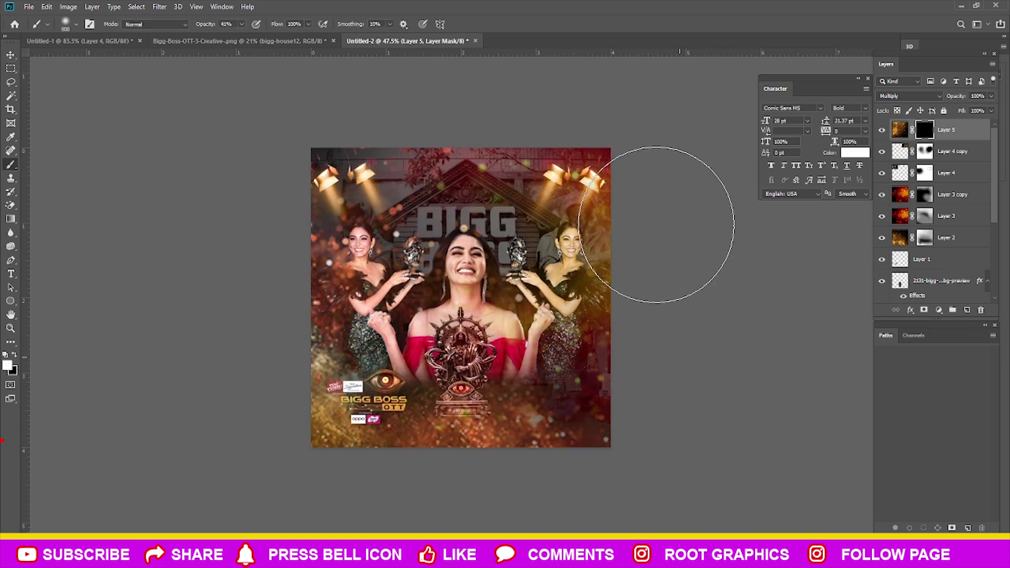
Attempt a 41 brush opacity, dismiss the error, and return to the WINNER document
key(Return)
text(41)
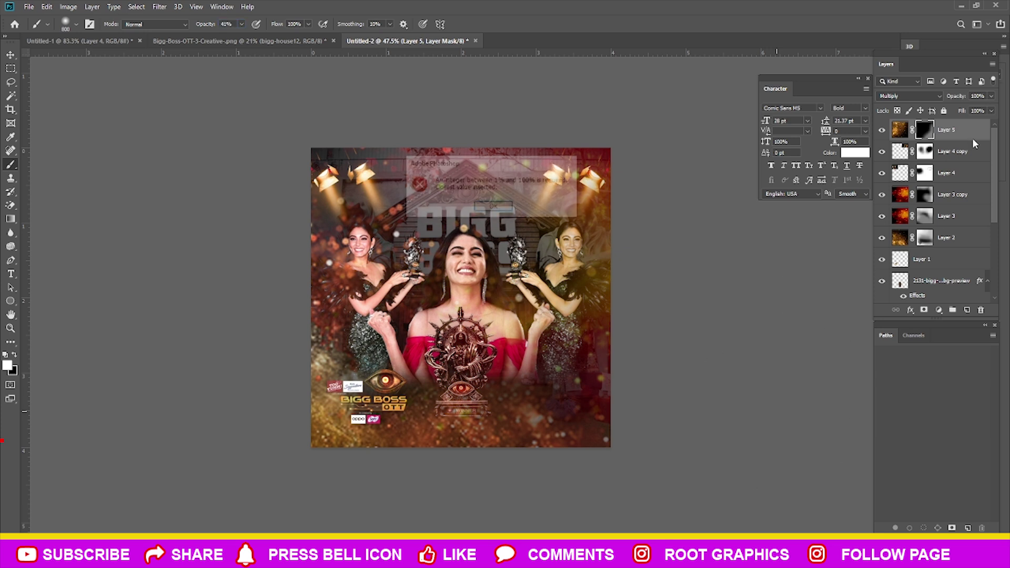
click(494, 205)
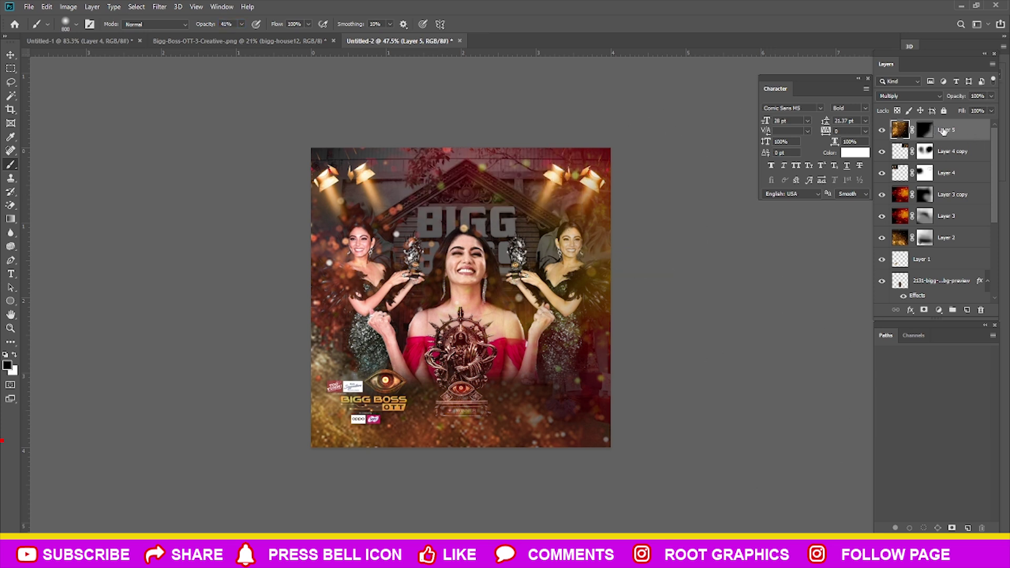
click(79, 40)
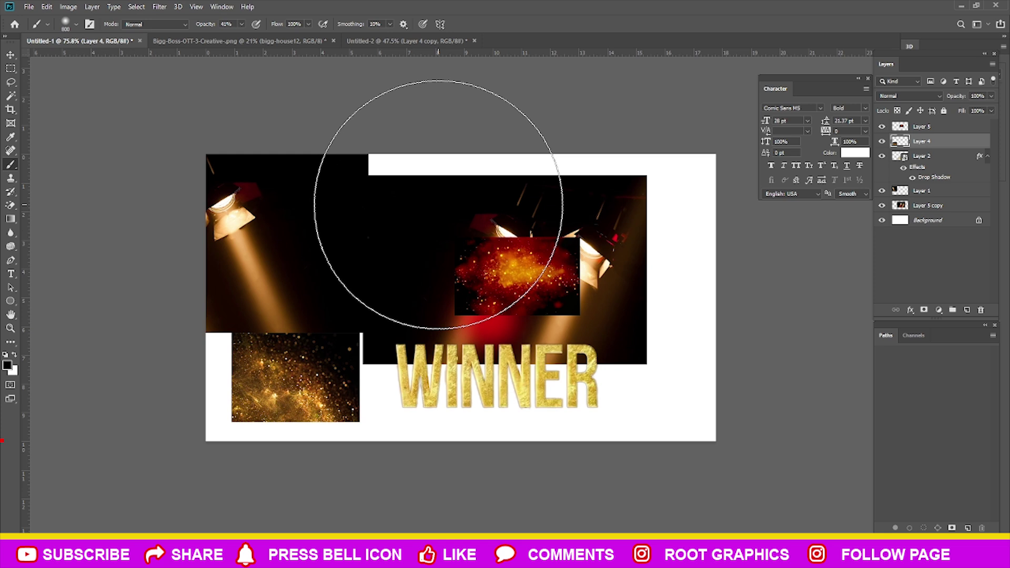
Bring the WINNER text into the poster at about half size, below the trophy
key(v)
drag(495, 376, 502, 203)
key(ctrl+t)
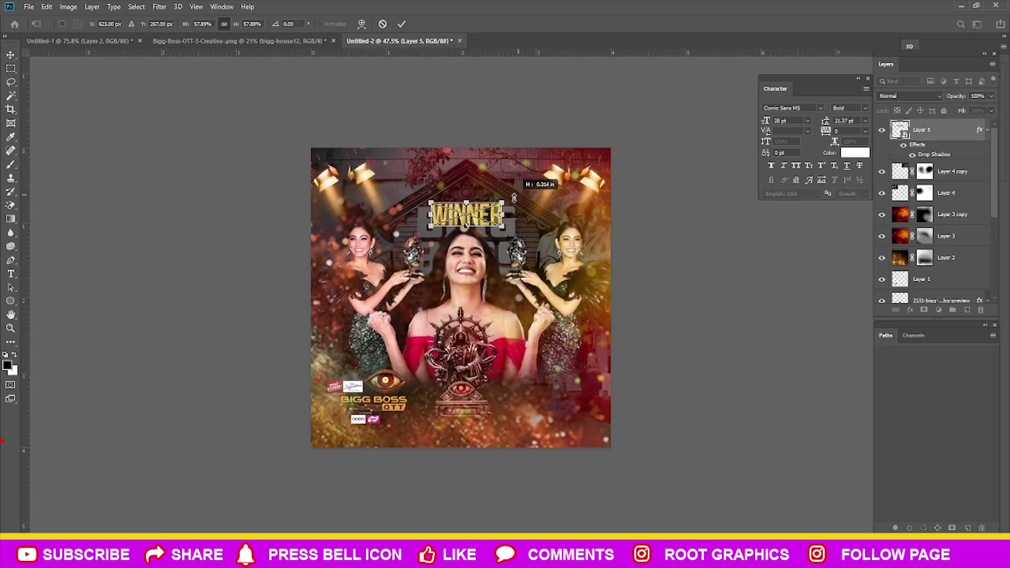
drag(466, 217, 460, 415)
key(Return)
scroll(460, 414, up, 5)
drag(477, 282, 470, 331)
scroll(470, 332, down, 3)
scroll(470, 331, down, 2)
Centre WINNER horizontally on the poster canvas
key(ctrl+a)
click(241, 26)
key(ctrl+d)
scroll(476, 266, up, 2)
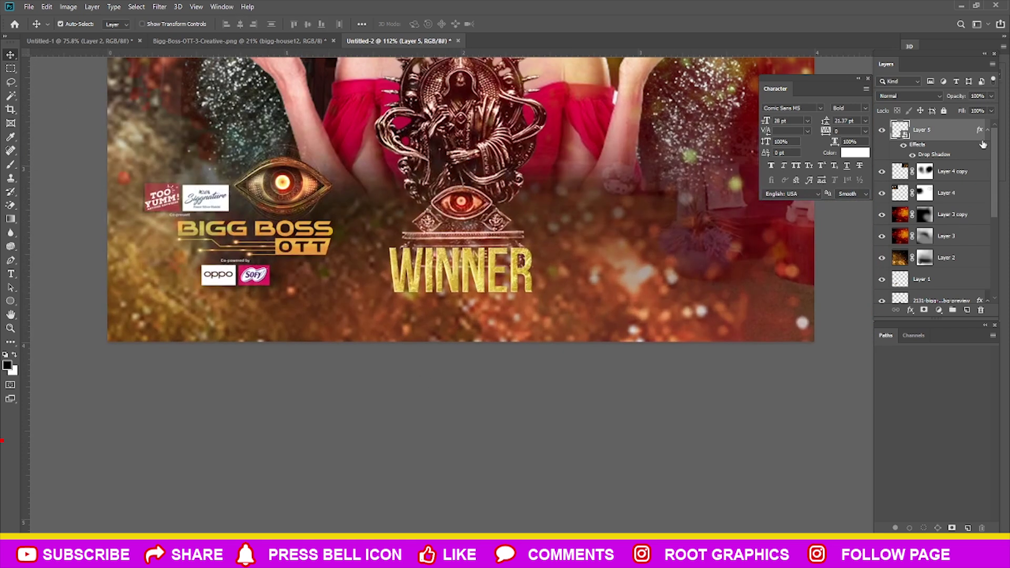
Change Layer 5's drop shadow colour to black with lower opacity
double_click(962, 130)
click(631, 343)
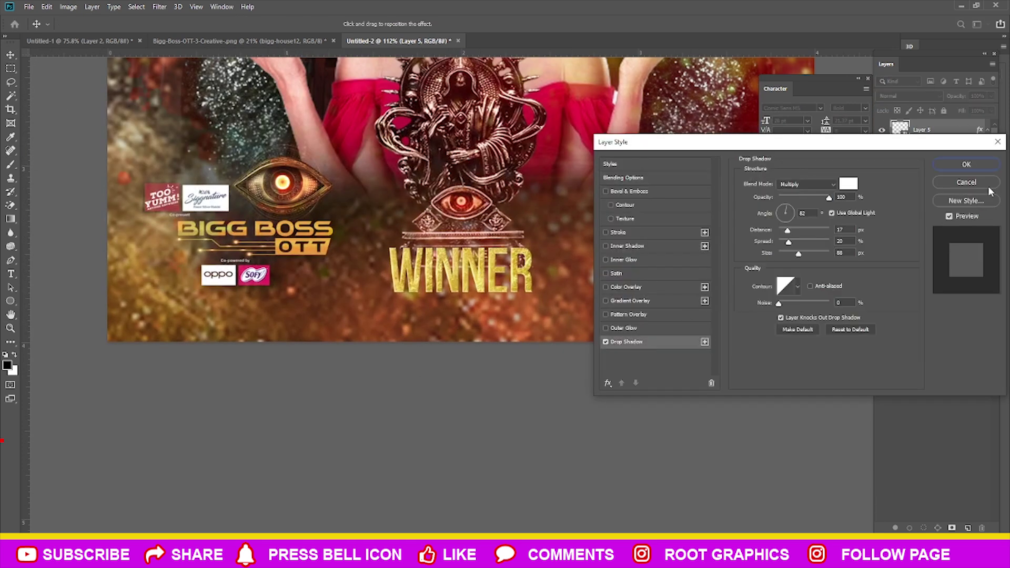
click(967, 164)
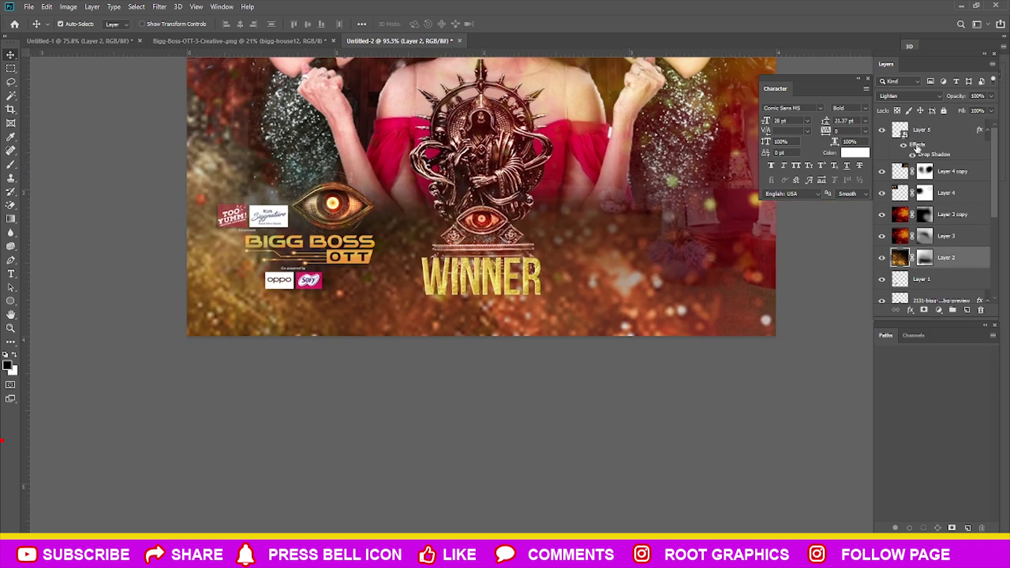
double_click(934, 154)
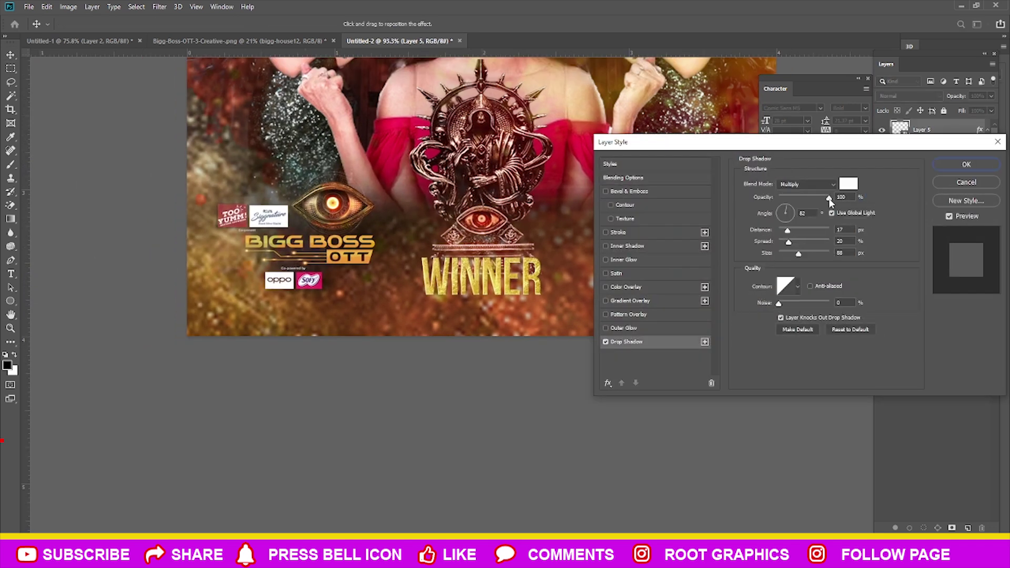
drag(829, 198, 792, 198)
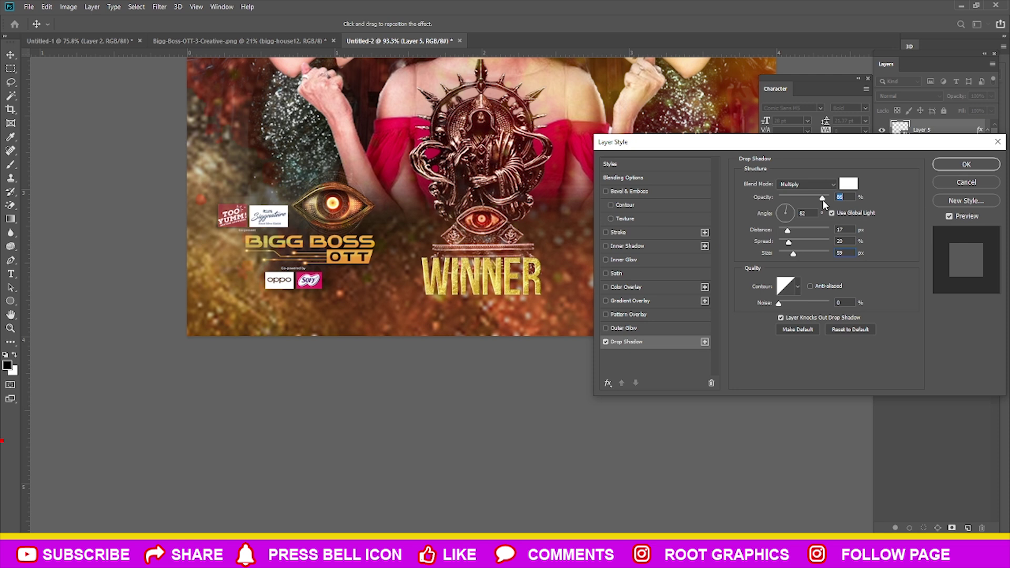
click(848, 184)
drag(737, 492, 720, 496)
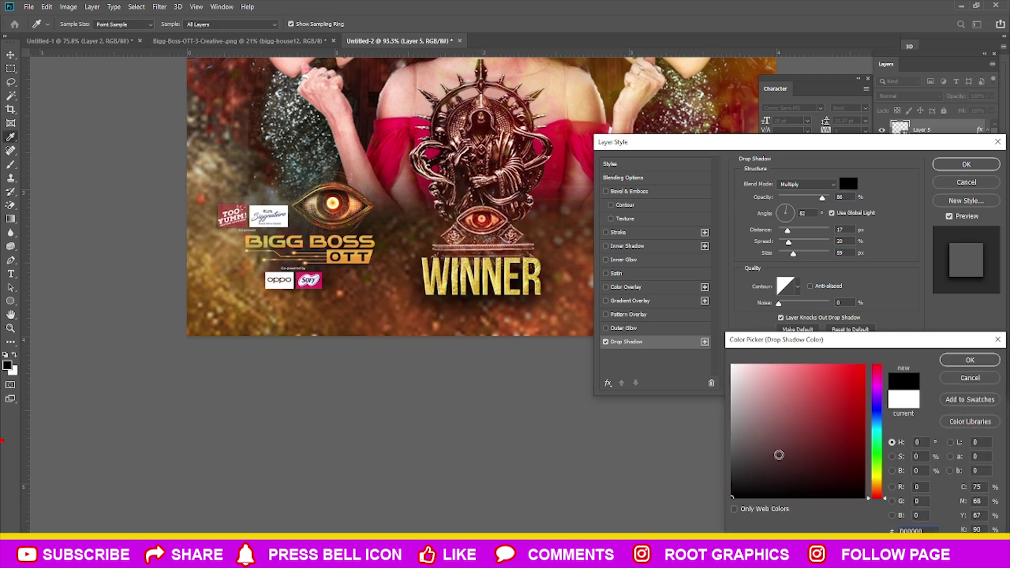
click(970, 360)
Set the shadow to about 45% opacity, 8 px distance, 35 px size, and apply
drag(823, 198, 807, 198)
drag(794, 253, 784, 232)
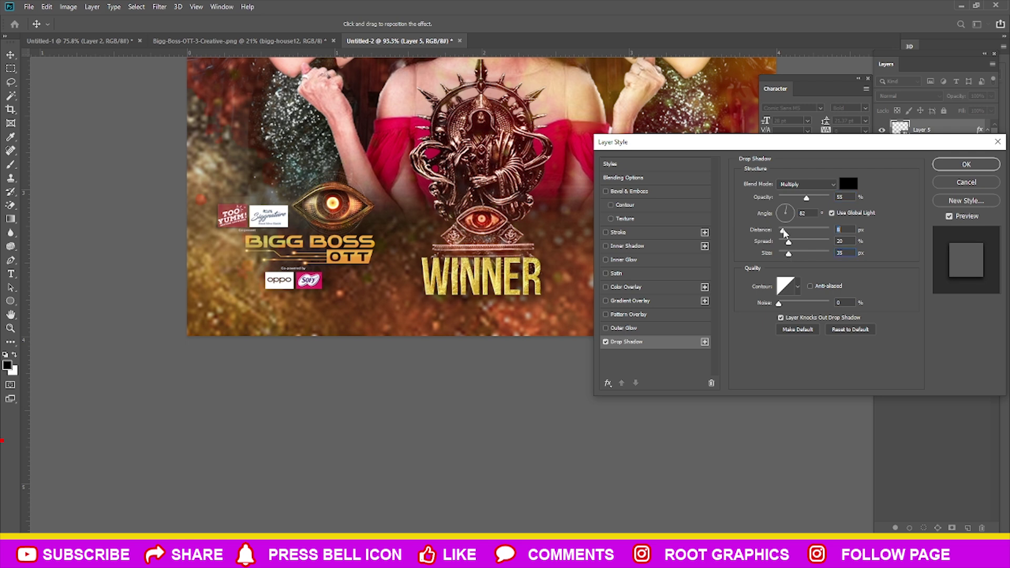
drag(806, 197, 799, 198)
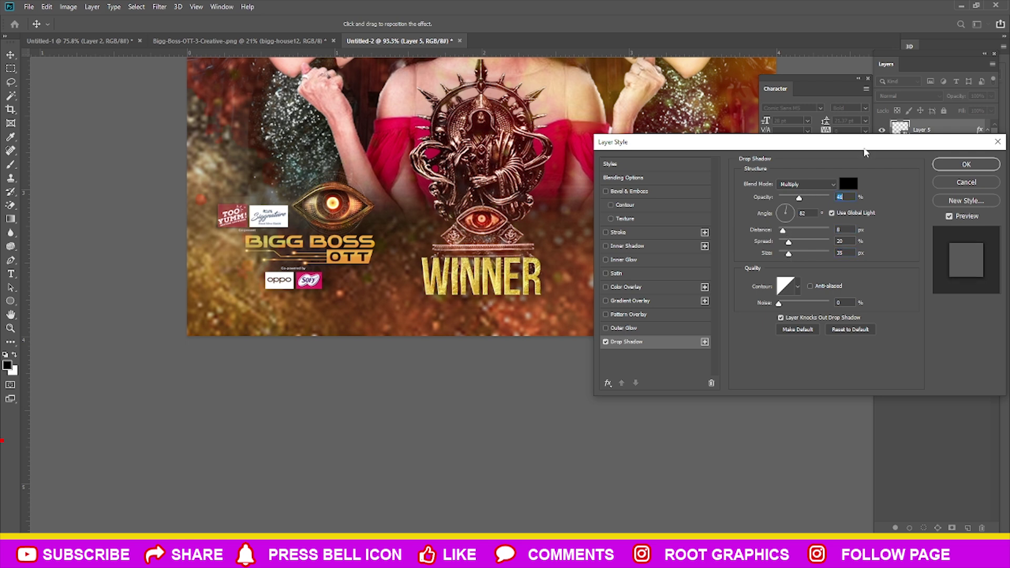
drag(866, 152, 831, 217)
click(933, 237)
scroll(569, 285, down, 3)
Duplicate Layer 5 and then delete the duplicate
key(ctrl+j)
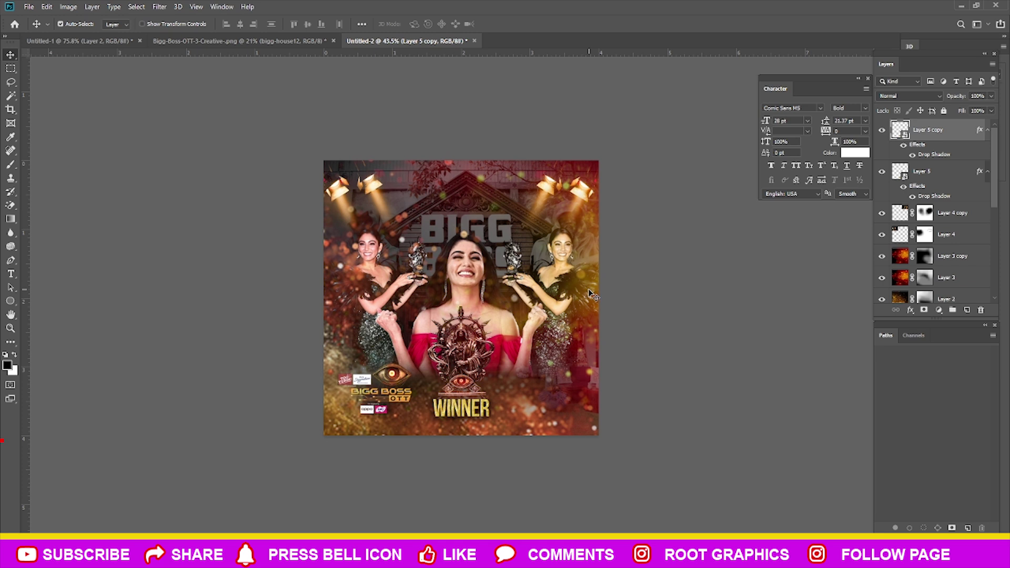
key(Delete)
scroll(605, 401, up, 2)
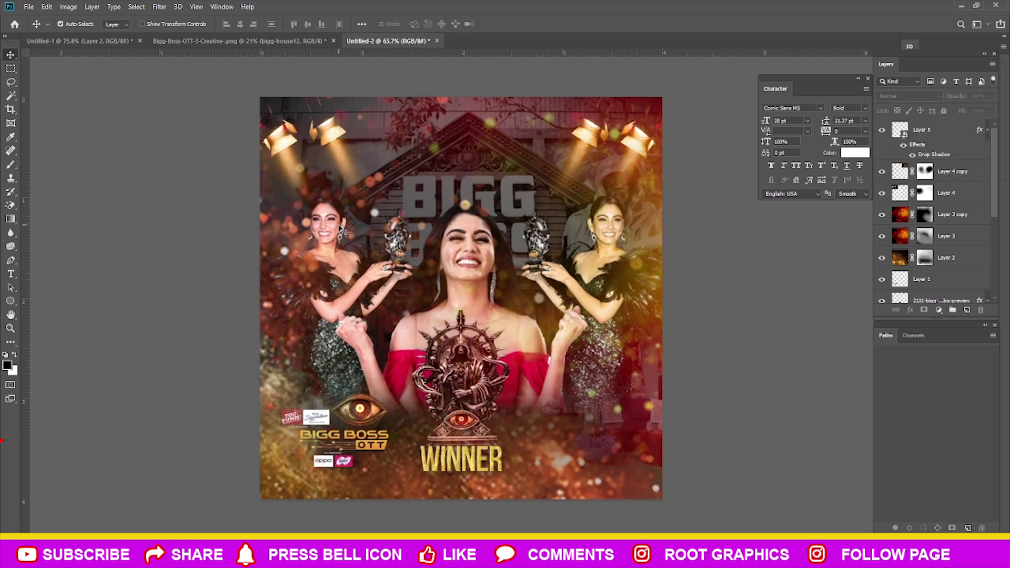
Drag the bigg-house12 image into the poster and scale it to fill the canvas
key(ctrl+Tab)
key(ctrl+Tab)
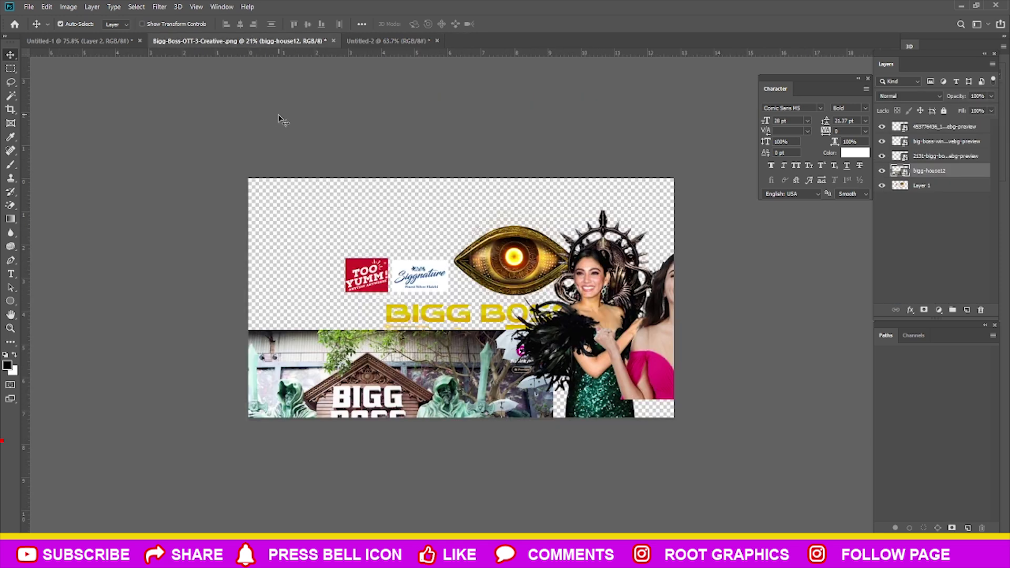
drag(358, 323, 447, 251)
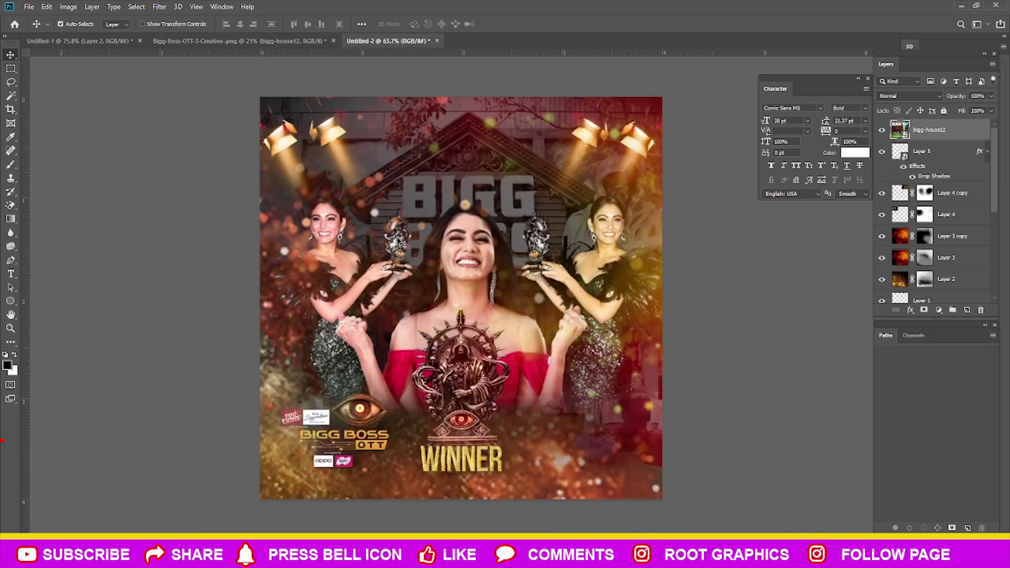
key(ctrl+t)
alt+scroll(446, 251, down, 3)
mouse_move(839, 440)
mouse_down()
mouse_move(526, 356)
mouse_move(558, 339)
mouse_up()
key(Return)
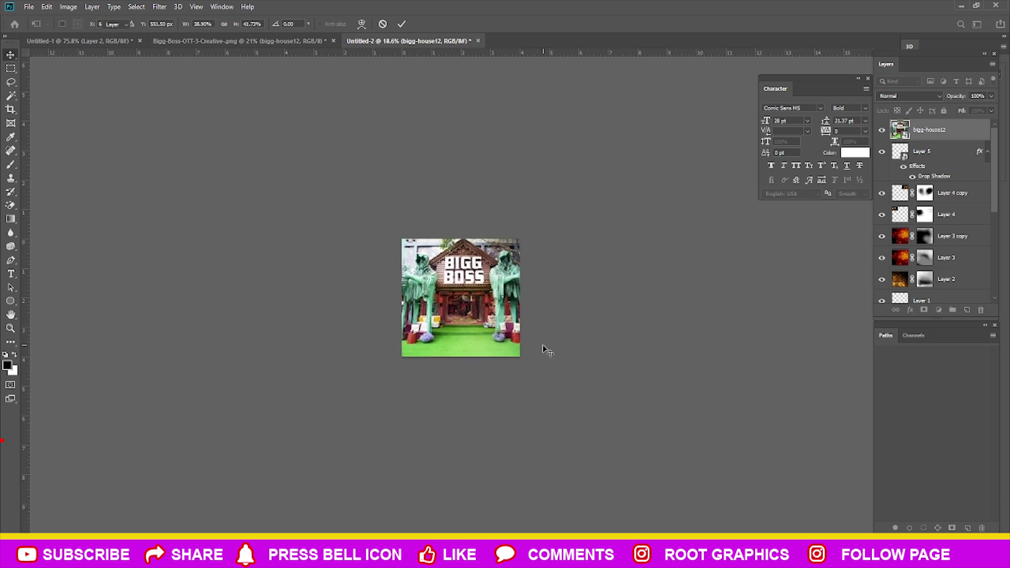
Fit the poster in view and compare blend modes for the house layer, keeping Normal
key(ctrl+0)
click(909, 96)
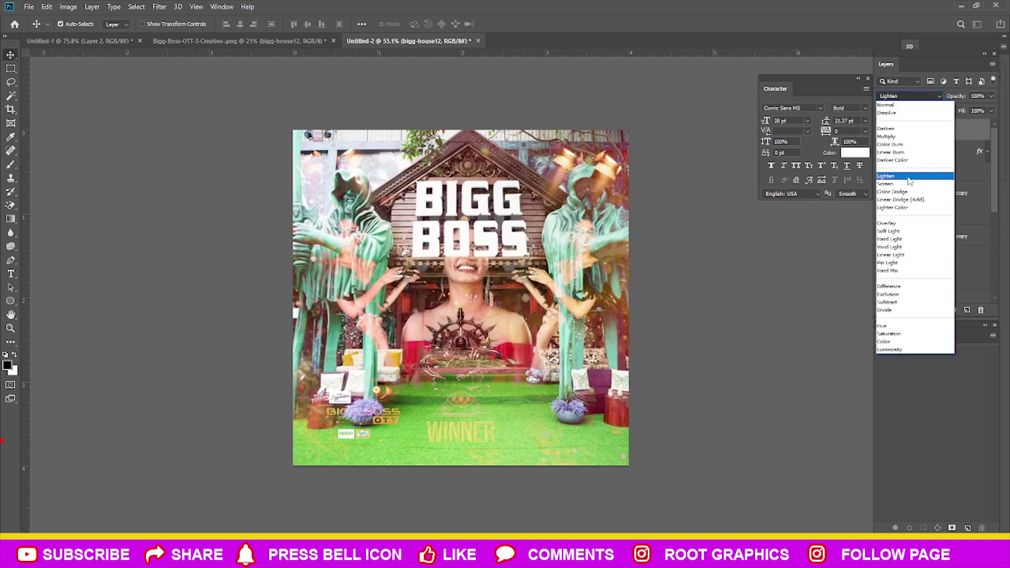
click(913, 105)
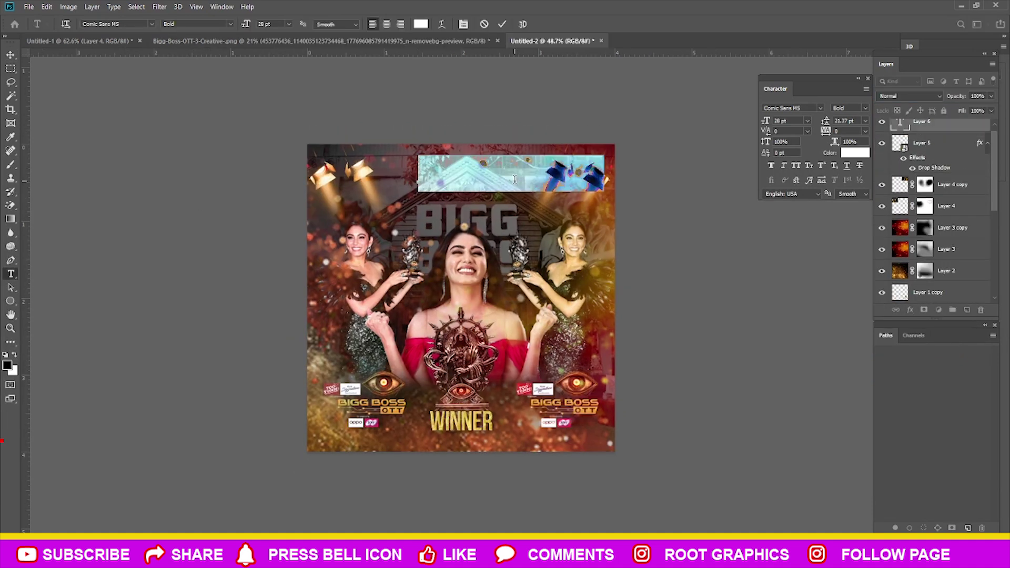
Type the winner's name at the top, then scale it down and shift it left
text(Sana Makbul)
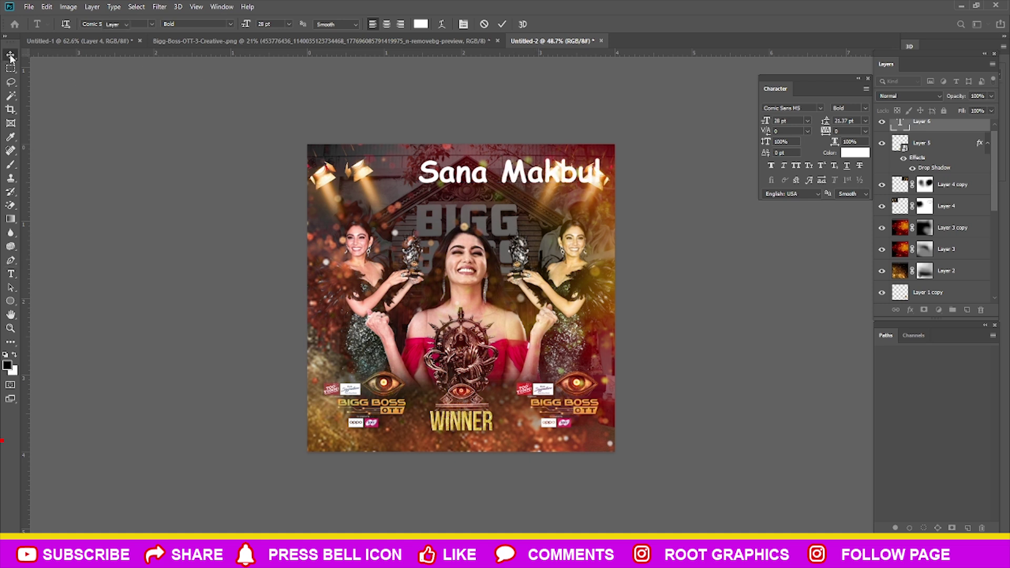
click(11, 55)
key(ctrl+t)
drag(605, 153, 490, 179)
key(Return)
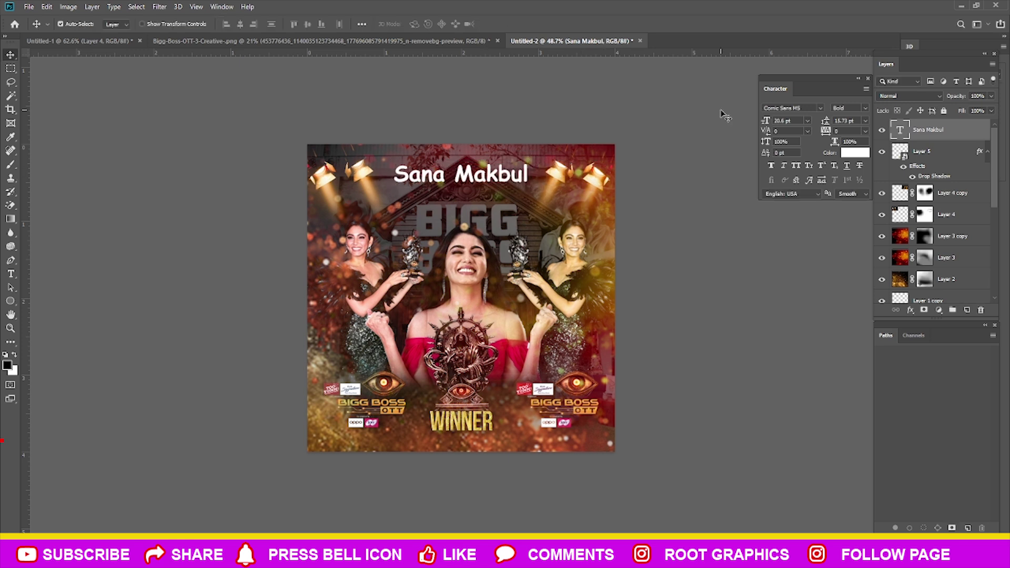
Set the name in the Nostalgic script font
click(821, 109)
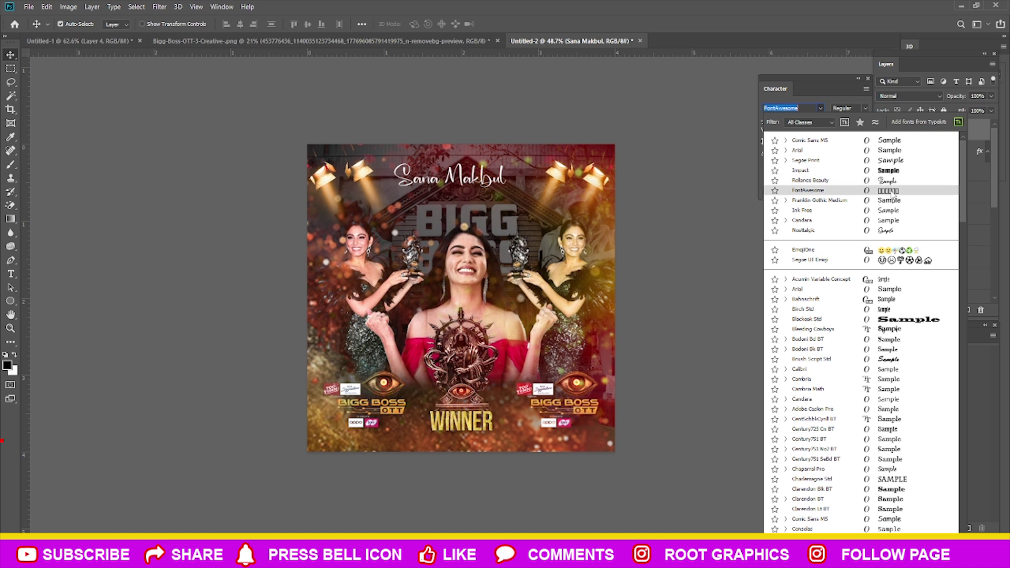
click(892, 232)
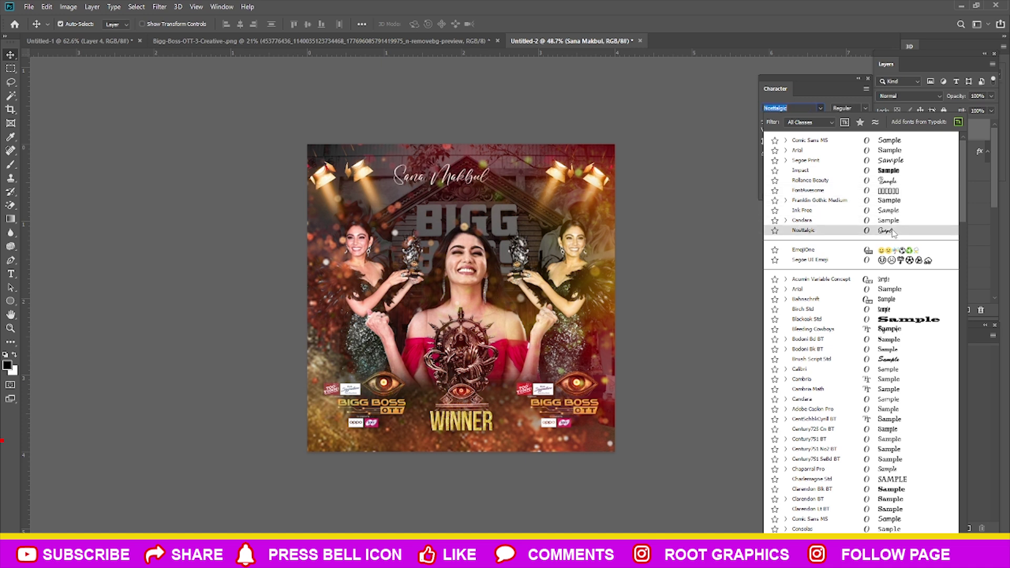
click(893, 232)
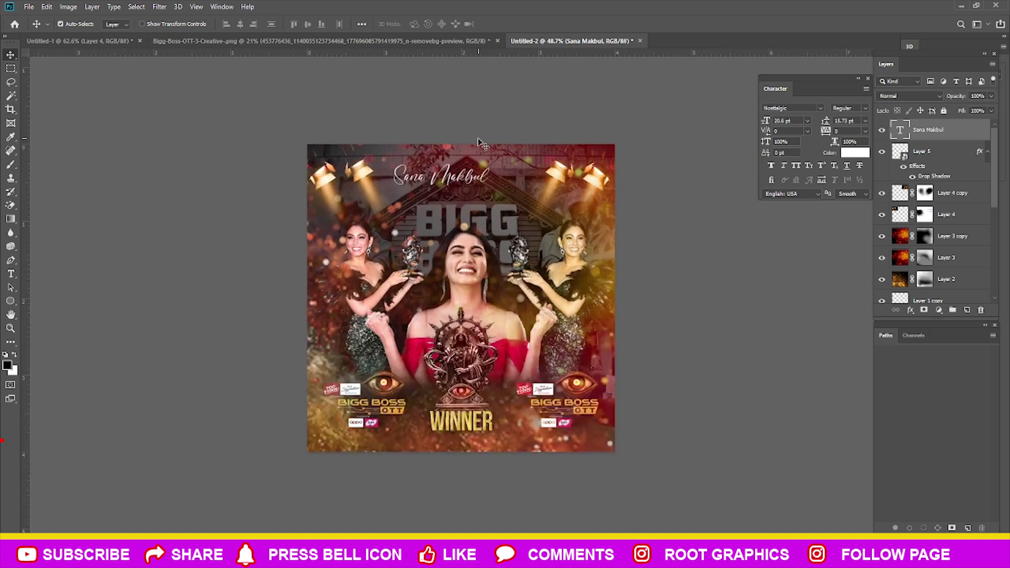
Resize the name and place it just above WINNER
key(ctrl+t)
mouse_move(490, 186)
mouse_down()
mouse_move(521, 199)
mouse_move(505, 436)
mouse_move(505, 405)
mouse_up()
scroll(462, 300, up, 2)
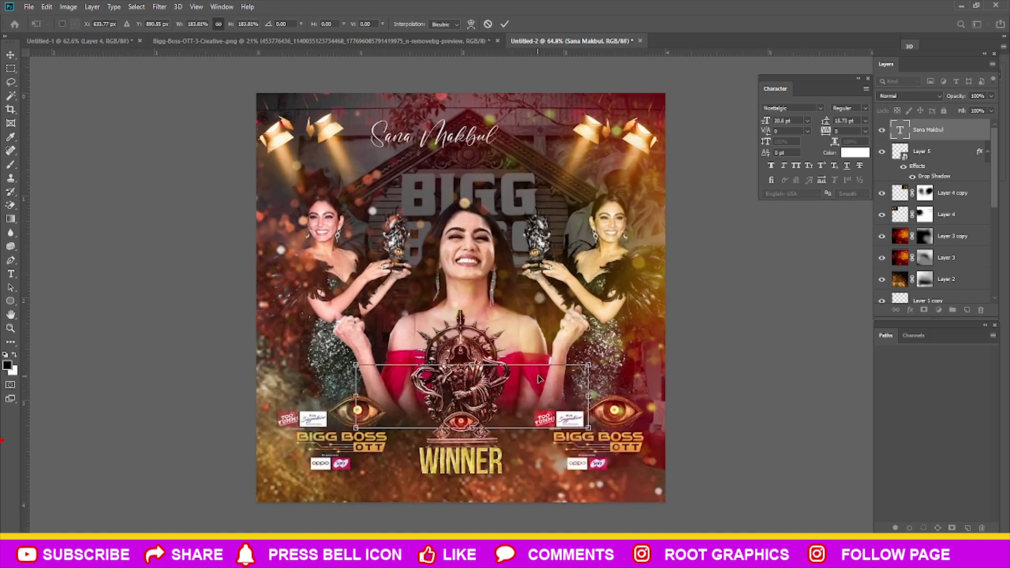
drag(604, 359, 562, 375)
drag(549, 389, 527, 391)
drag(454, 396, 492, 414)
key(Return)
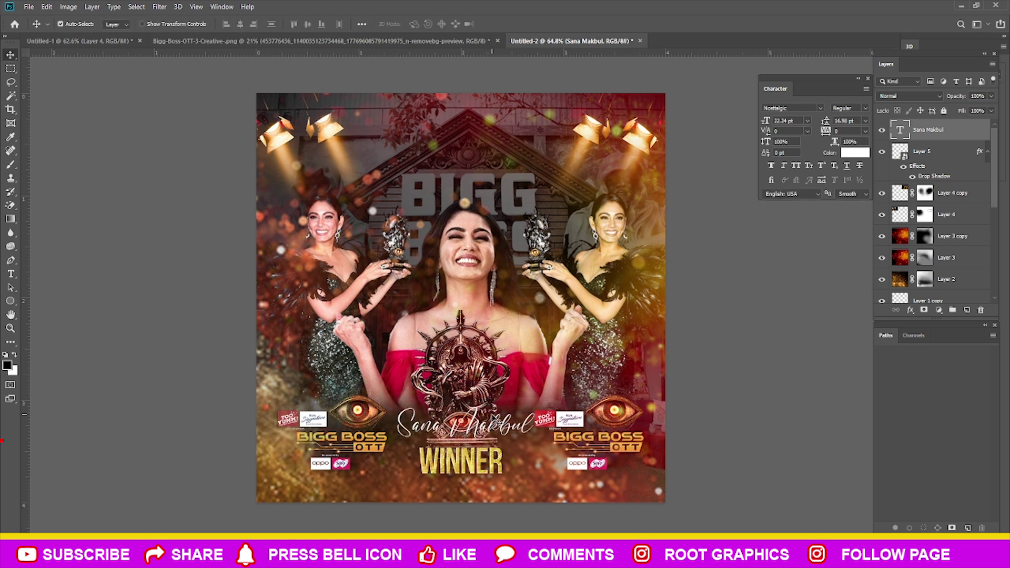
scroll(506, 413, up, 1)
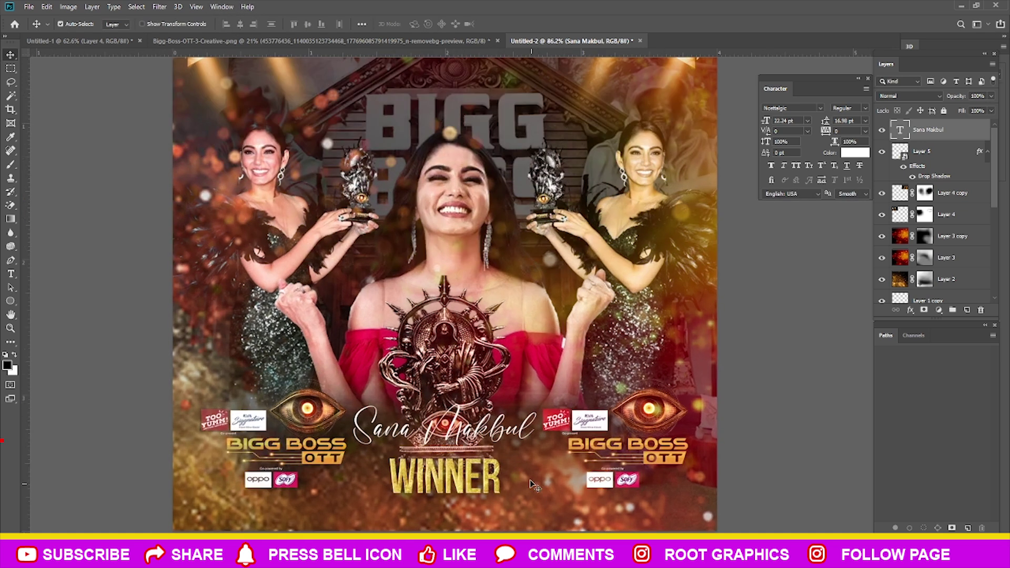
Try a yellow colour on the name text, then revert it to white
double_click(511, 421)
click(851, 153)
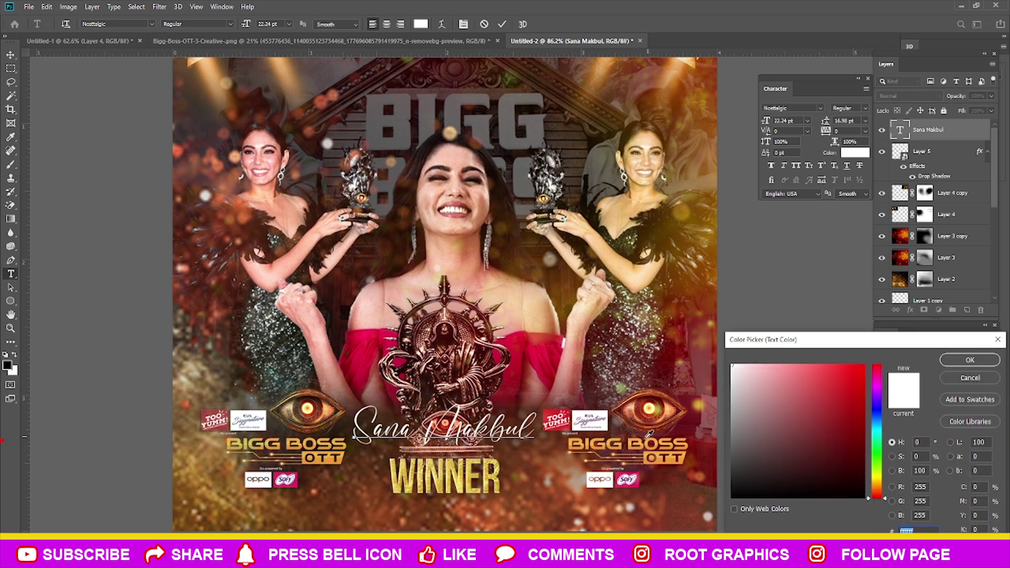
drag(877, 391, 883, 485)
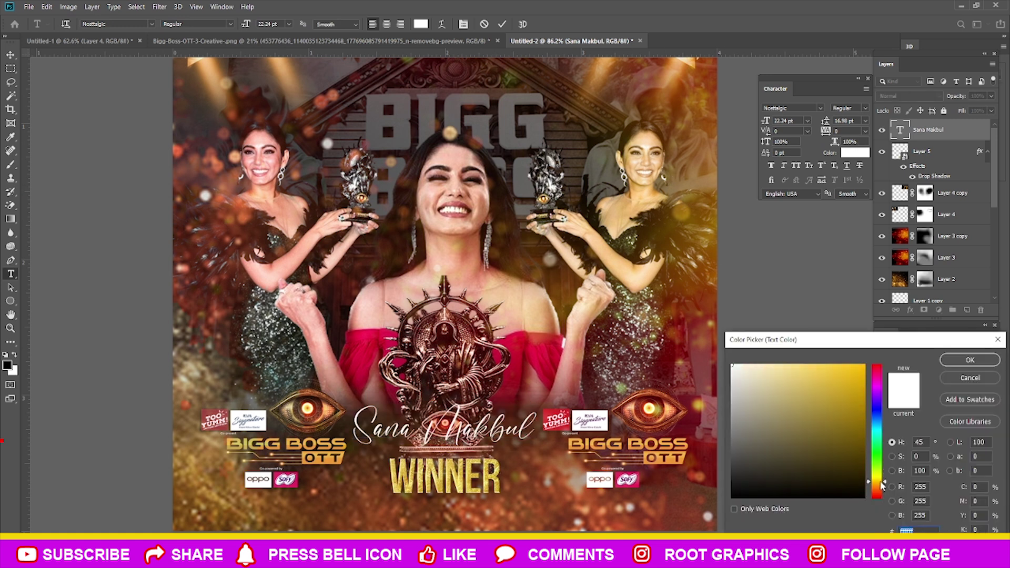
click(860, 367)
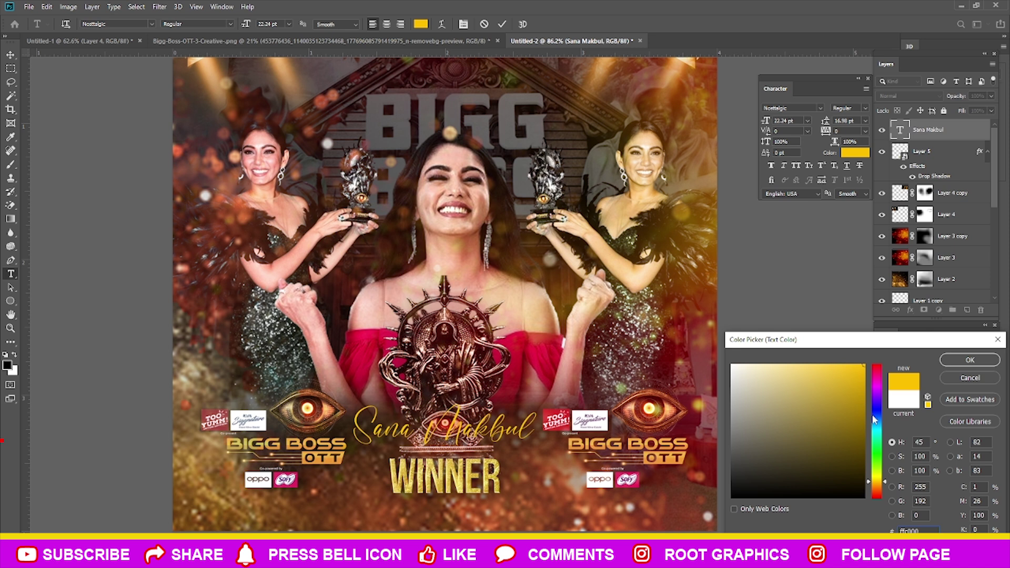
click(877, 480)
drag(863, 367, 733, 365)
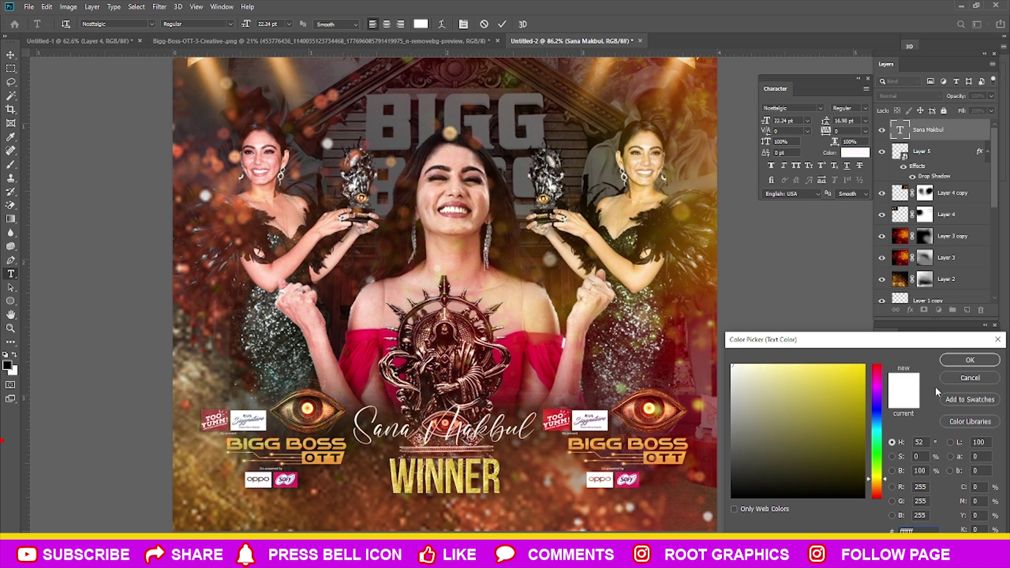
click(971, 360)
click(821, 108)
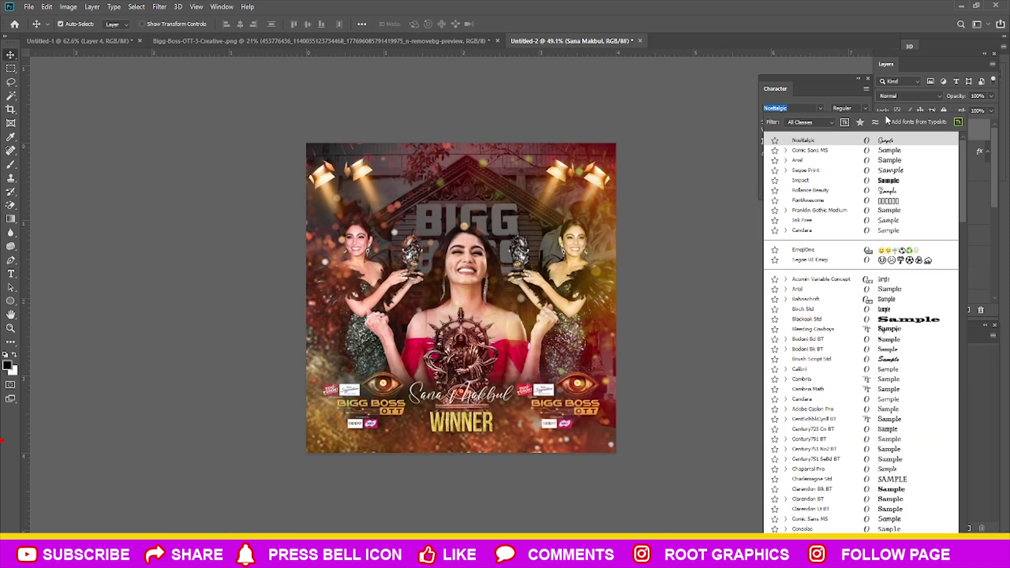
scroll(884, 316, down, 2)
scroll(886, 431, down, 2)
scroll(894, 463, down, 2)
scroll(897, 473, down, 3)
scroll(897, 481, down, 2)
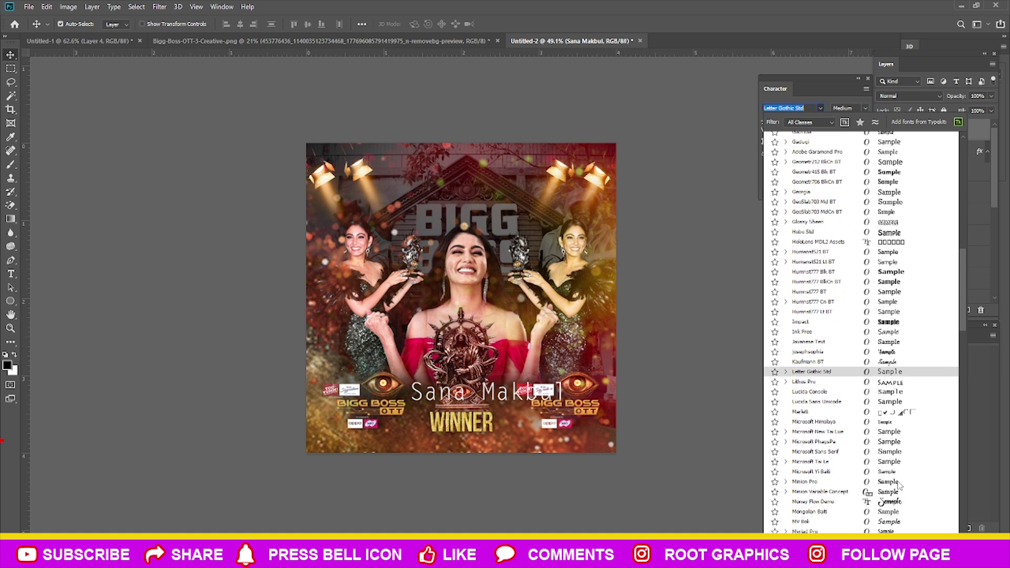
scroll(892, 497, down, 2)
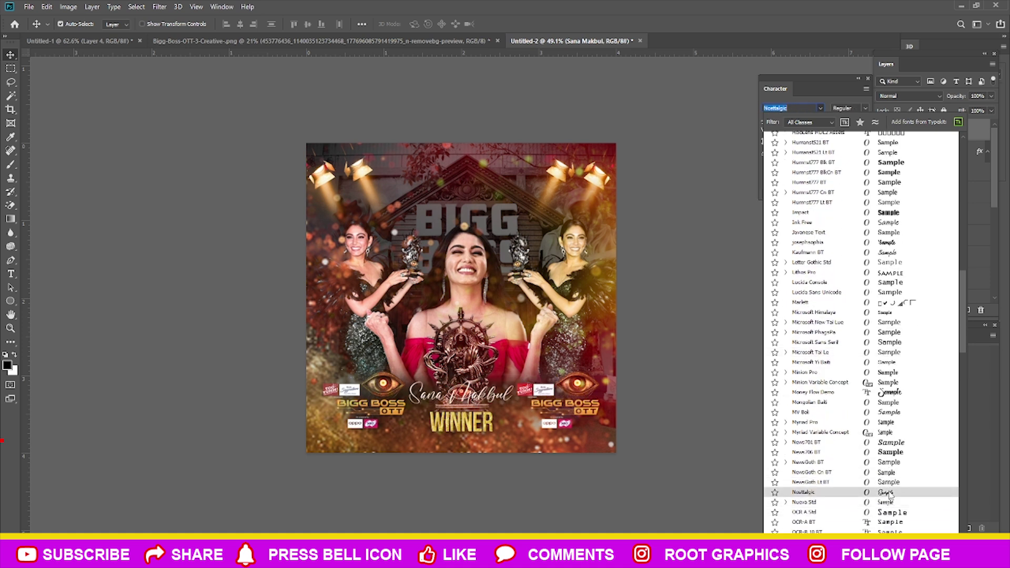
scroll(890, 493, down, 2)
scroll(892, 476, down, 2)
scroll(892, 475, down, 3)
click(906, 411)
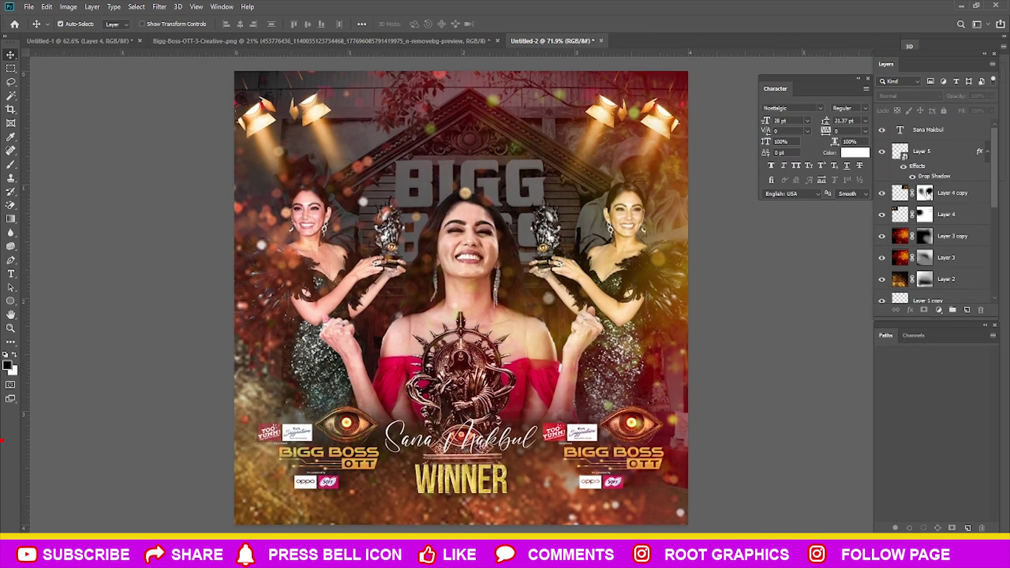
Tighten the name's drop shadow: smaller size, 69% opacity, 25% spread
alt+drag(956, 140, 942, 132)
double_click(935, 154)
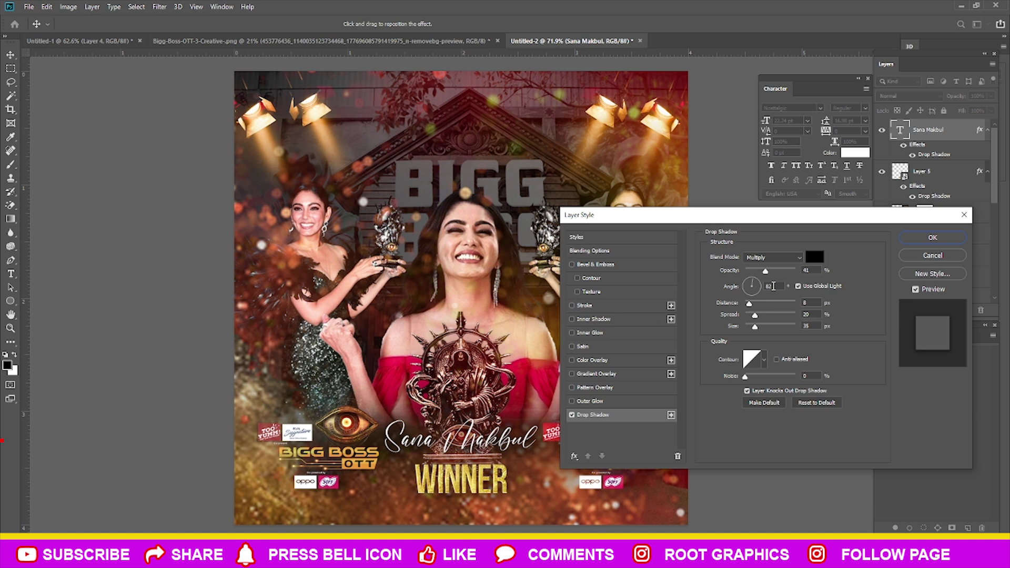
drag(756, 327, 748, 327)
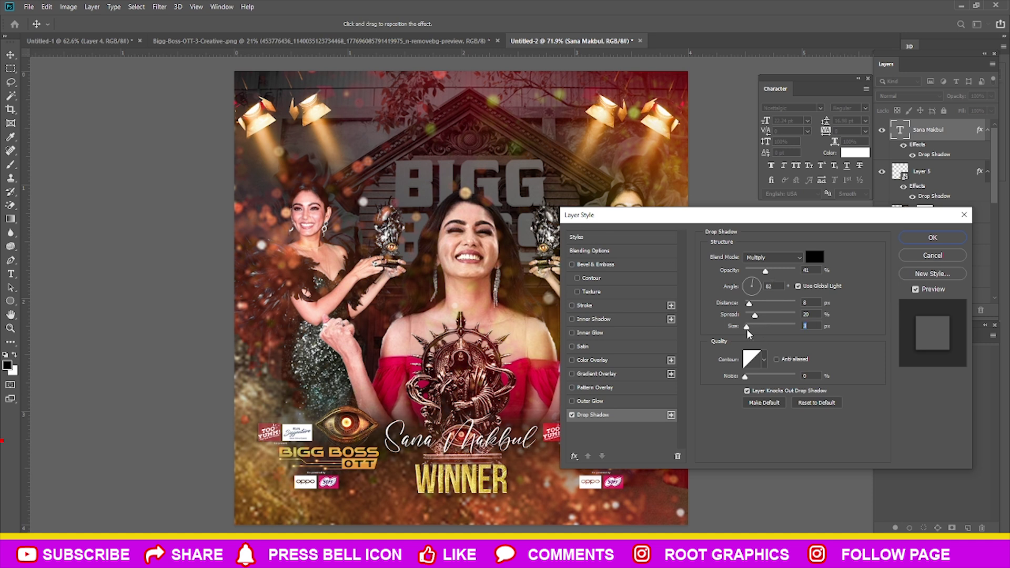
drag(766, 270, 779, 270)
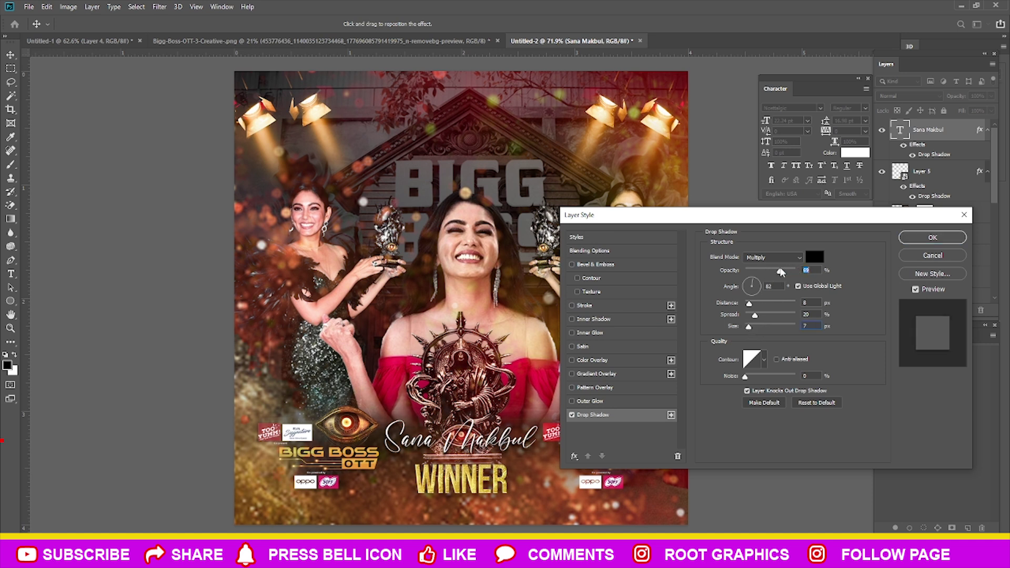
drag(750, 314, 758, 314)
key(Return)
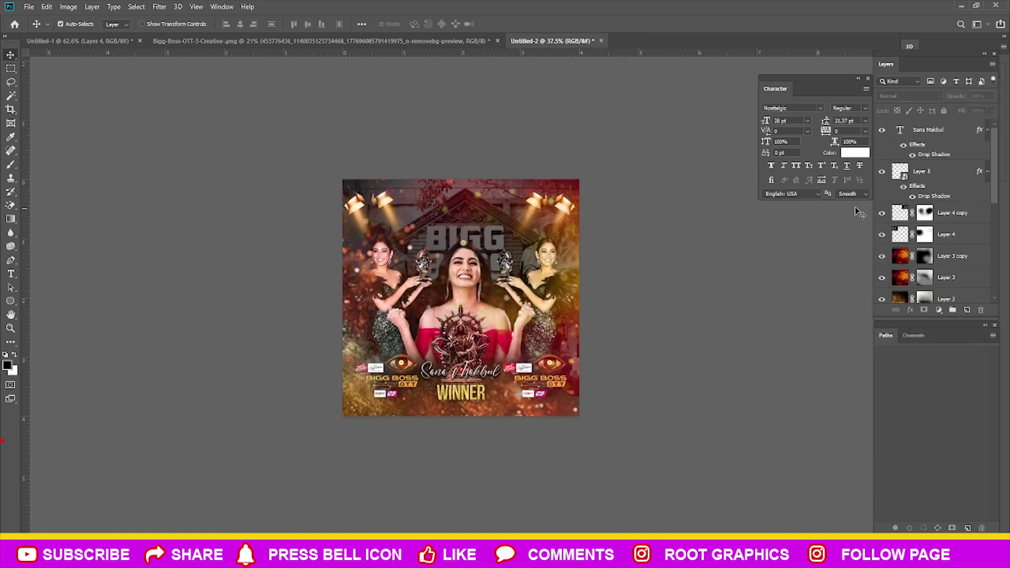
click(926, 140)
scroll(689, 278, down, 1)
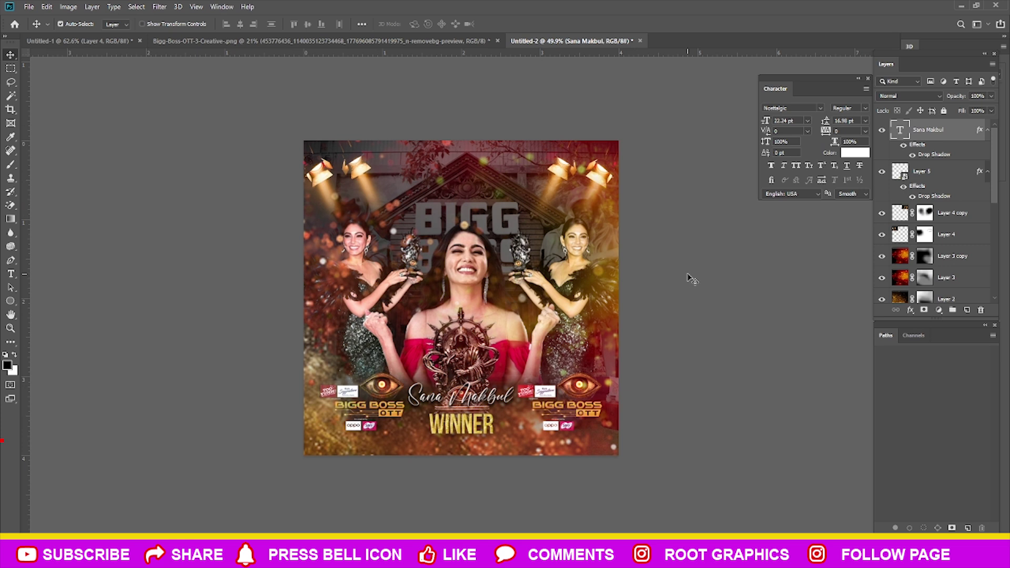
scroll(690, 278, up, 1)
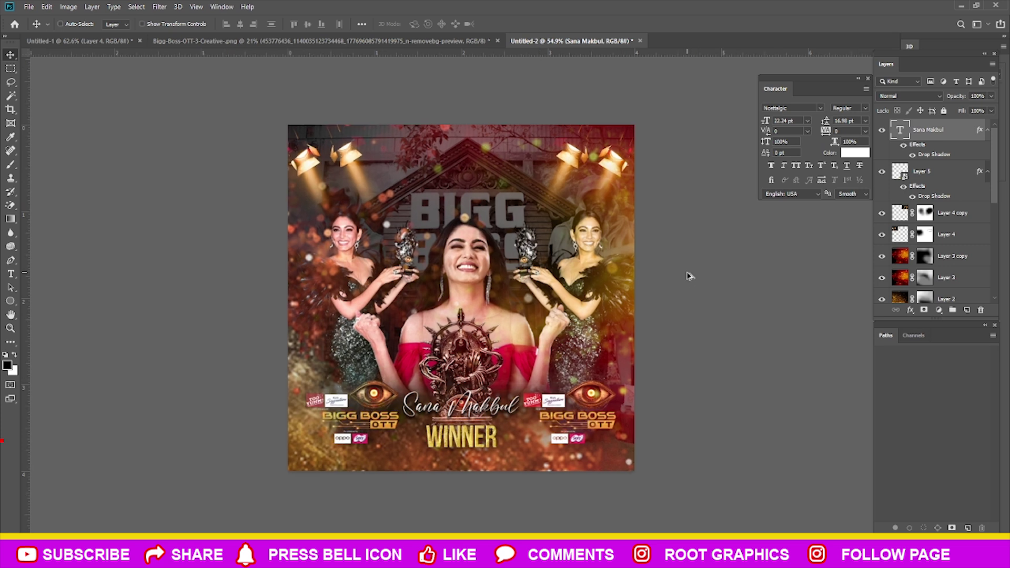
Stamp visible layers into Layer 6, open Camera Raw, and test white balance, resetting temperature to 0
key(ctrl+alt+shift+e)
key(ctrl+shift+a)
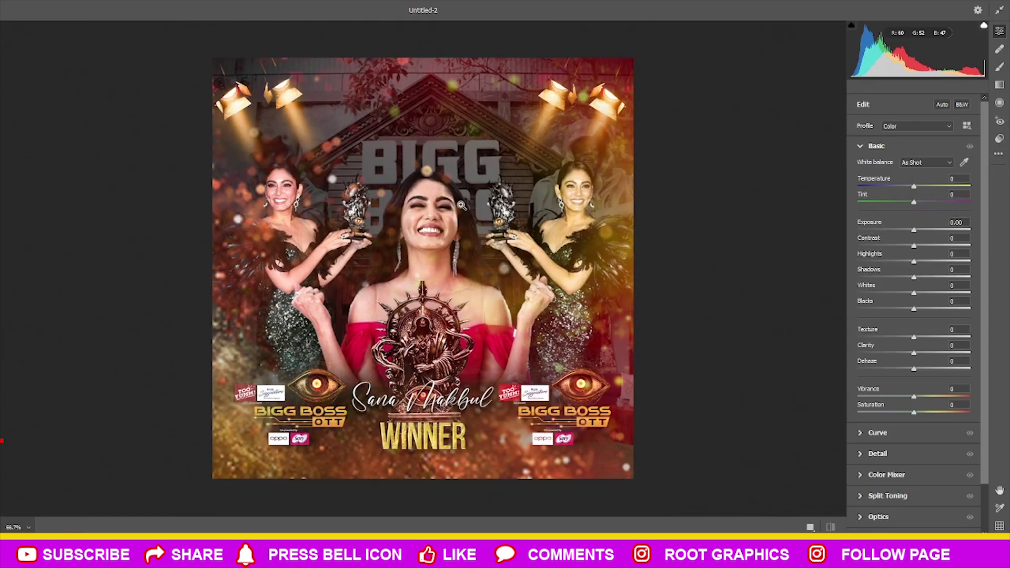
click(362, 137)
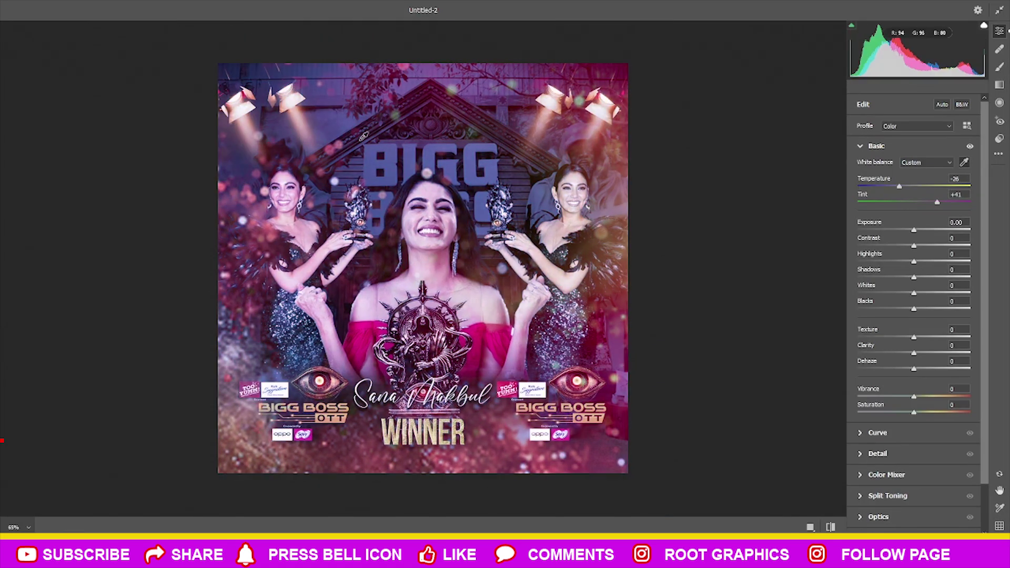
click(605, 100)
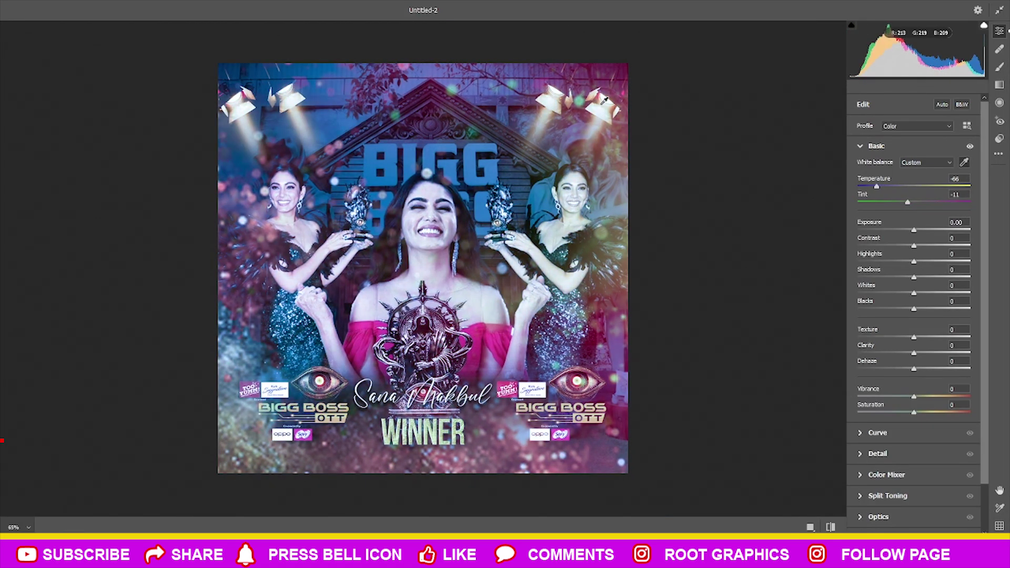
click(971, 186)
double_click(952, 179)
text(0)
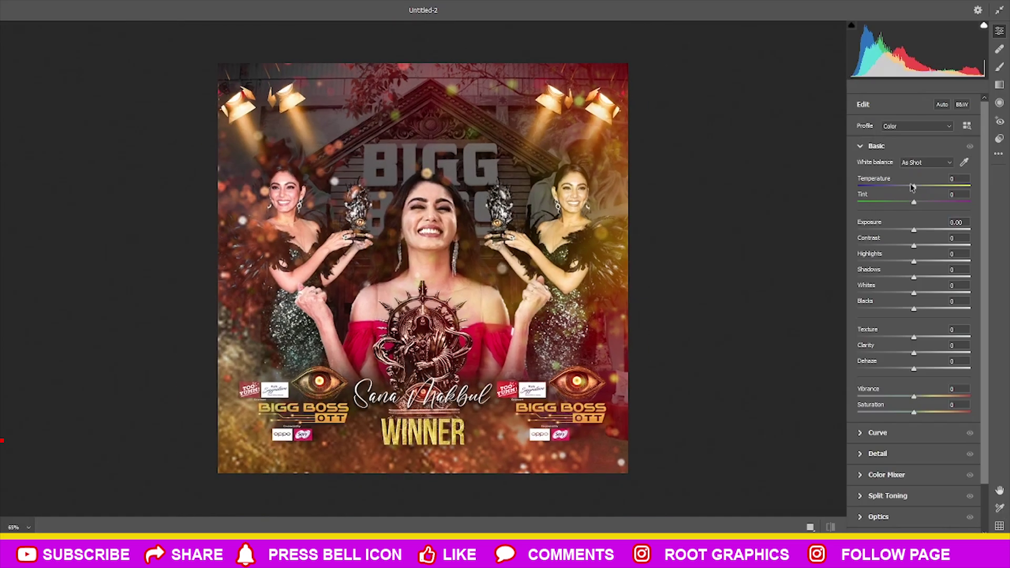
Grade Basic: Temperature +8, Tint +22, Highlights -60, Shadows +64, Whites +9, Blacks +11
mouse_move(914, 187)
mouse_down()
mouse_move(904, 191)
mouse_move(918, 191)
mouse_up()
mouse_move(918, 191)
mouse_down()
mouse_move(929, 203)
mouse_move(913, 203)
mouse_move(930, 201)
mouse_move(909, 246)
mouse_move(924, 246)
mouse_move(889, 262)
mouse_move(950, 277)
mouse_up()
drag(889, 261, 881, 262)
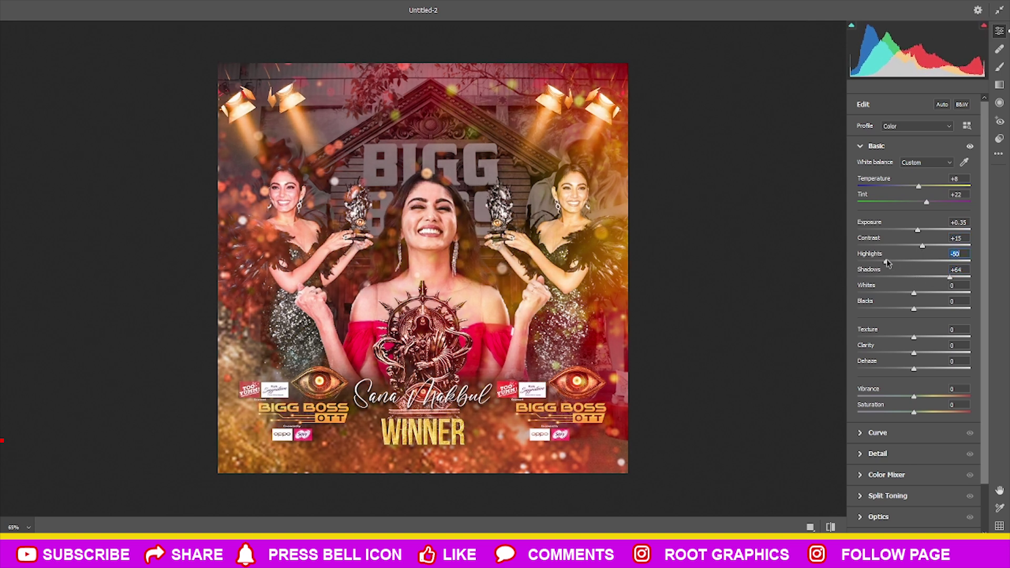
drag(915, 293, 918, 368)
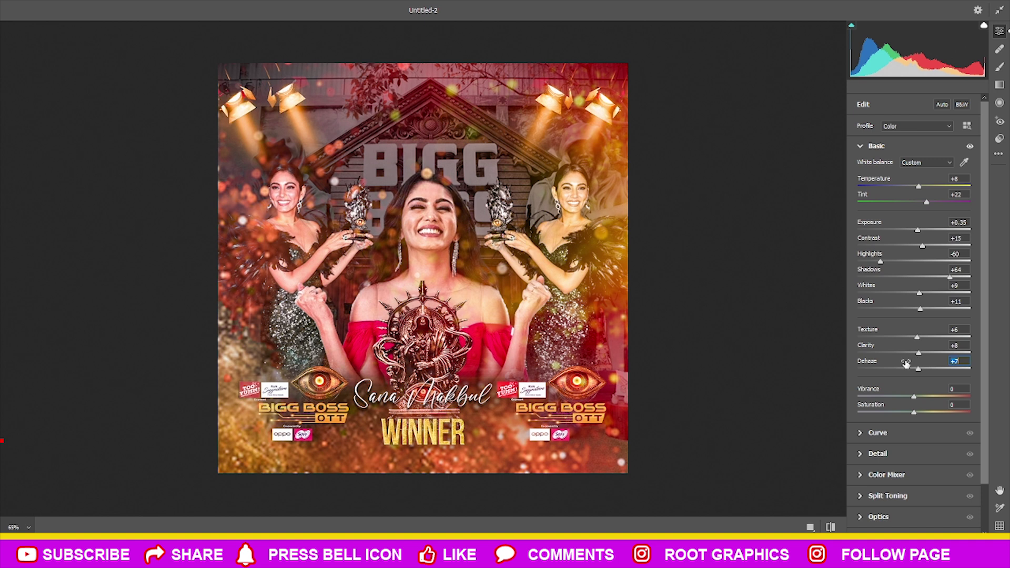
scroll(123, 33, up, 5)
key(ctrl+0)
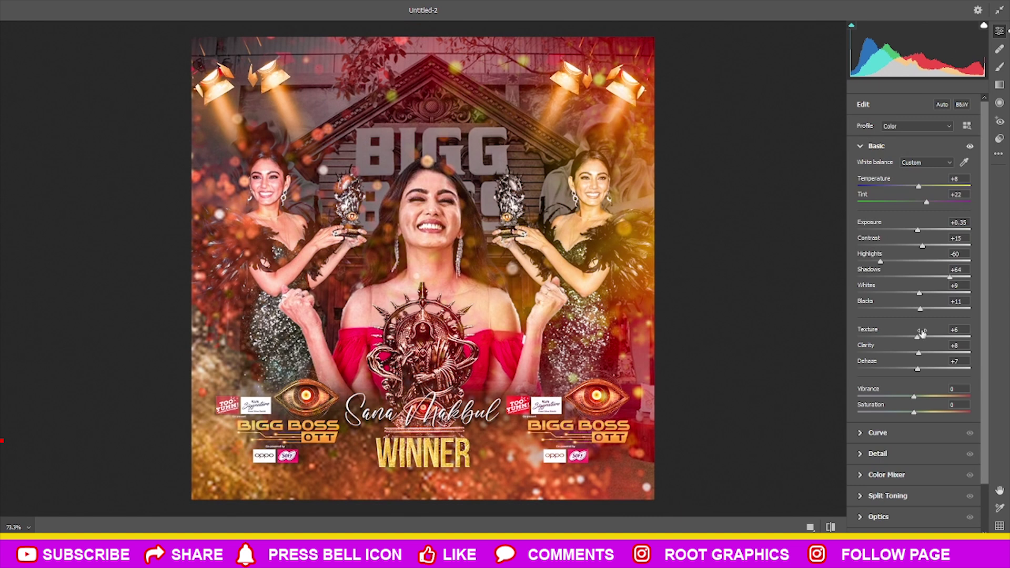
scroll(921, 342, down, 2)
click(895, 379)
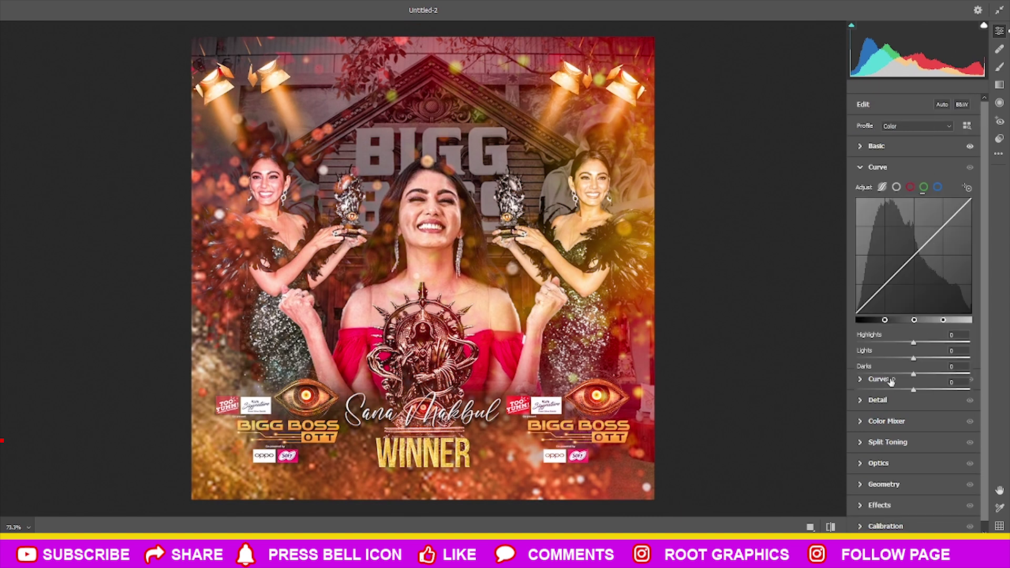
Shift the red, orange and aqua hues slightly in the Color Mixer HSL Hue panel
click(894, 422)
mouse_move(915, 269)
mouse_down()
mouse_move(905, 268)
mouse_move(931, 266)
mouse_up()
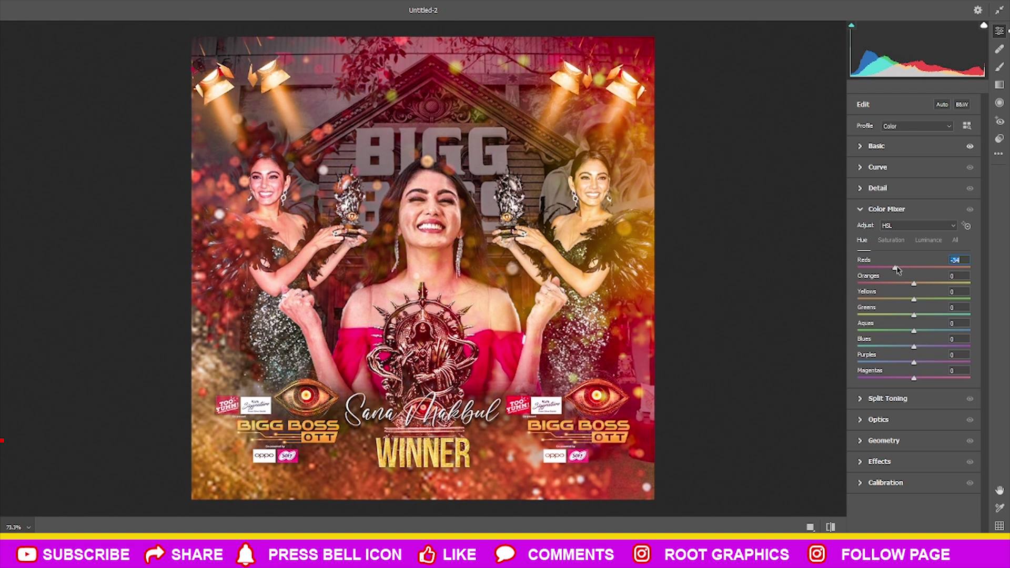
double_click(931, 261)
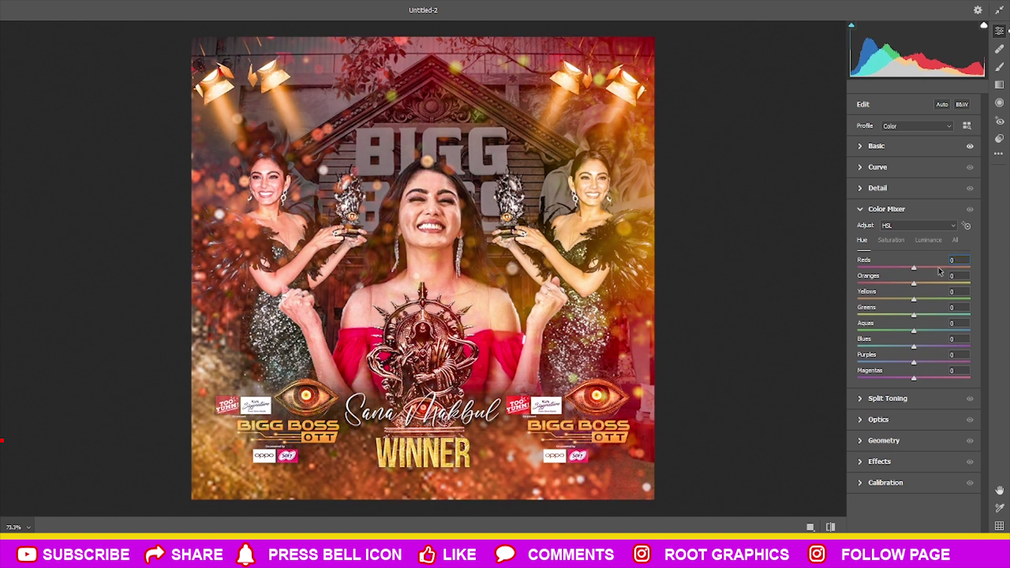
drag(915, 269, 912, 268)
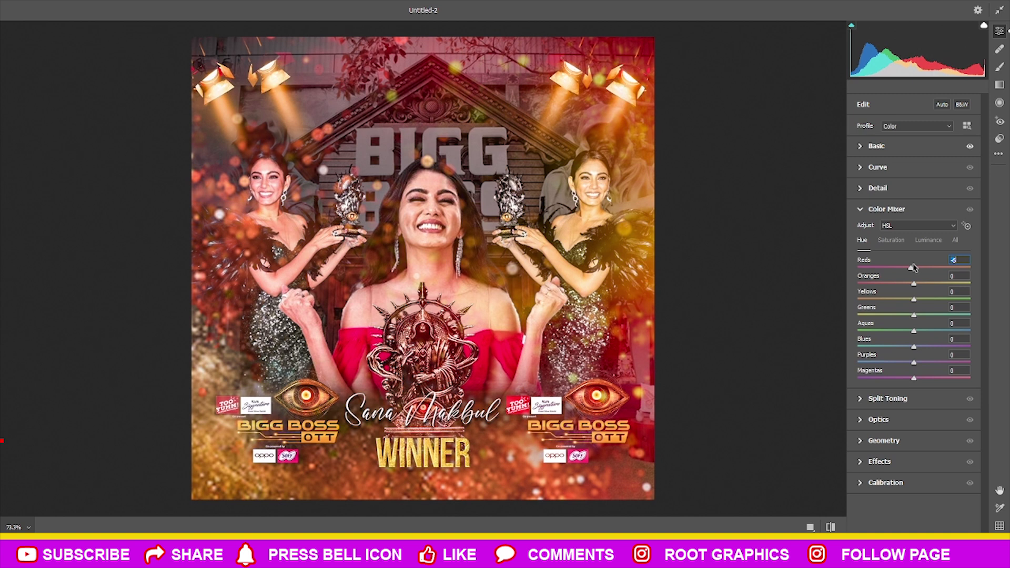
mouse_move(914, 284)
mouse_down()
mouse_move(930, 299)
mouse_move(906, 299)
mouse_move(932, 331)
mouse_up()
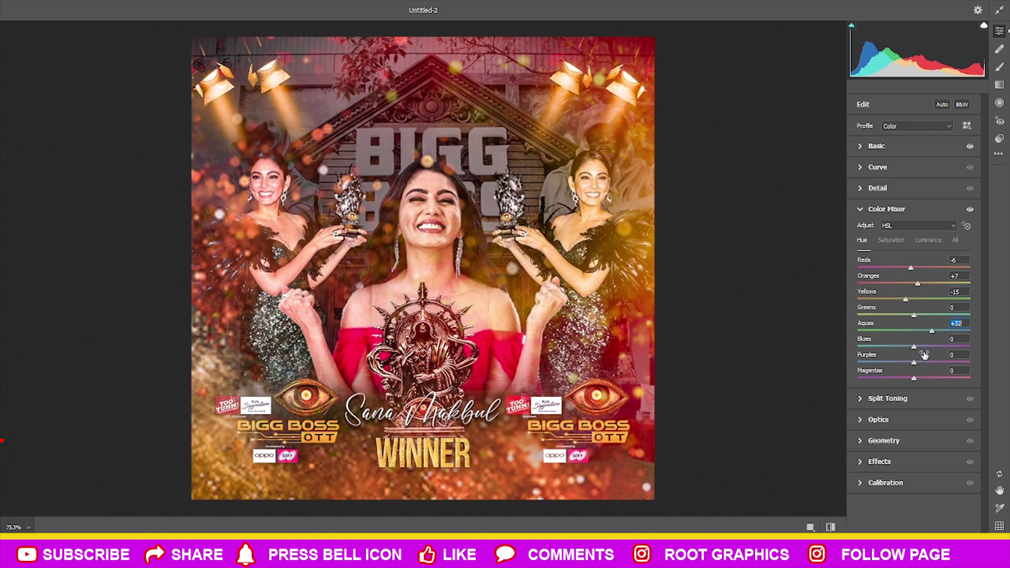
drag(914, 378, 899, 387)
Darken the poster's edges with a vignette of about -27
click(888, 403)
click(895, 485)
drag(916, 339, 899, 340)
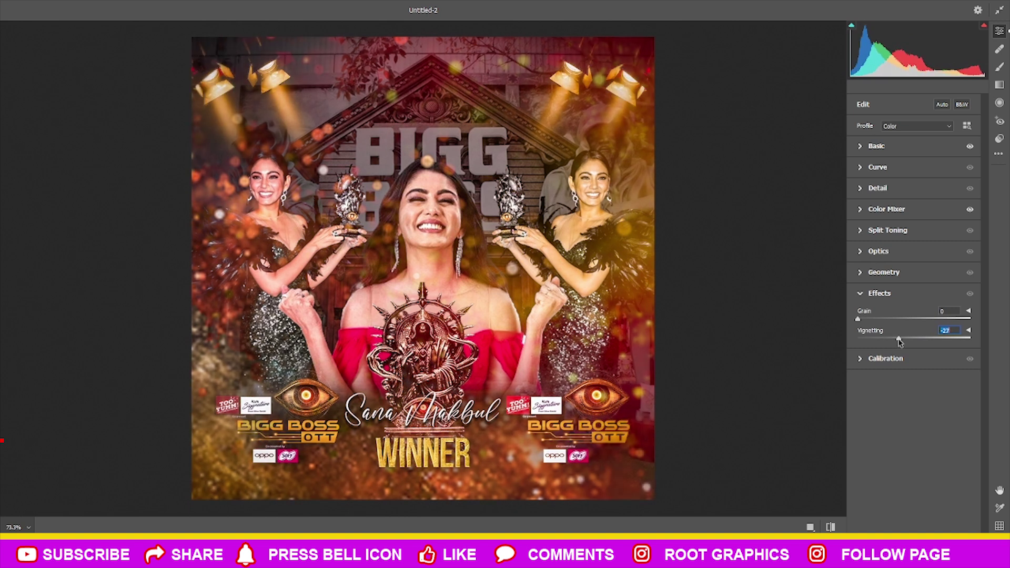
Set Red Primary Hue +8, Saturation 0, and Blue Primary Hue -10, Saturation +18
click(890, 359)
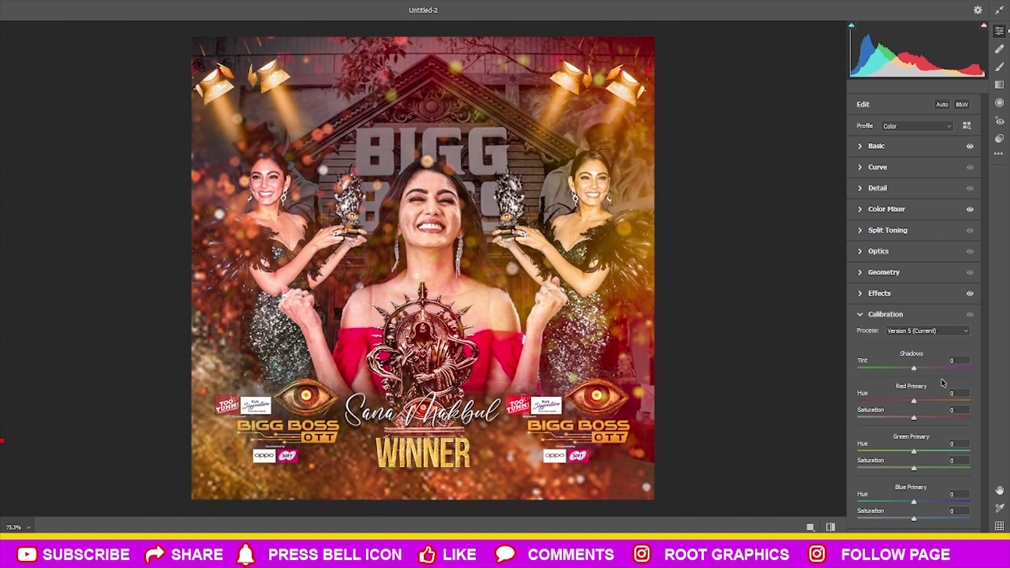
double_click(931, 369)
drag(914, 401, 945, 402)
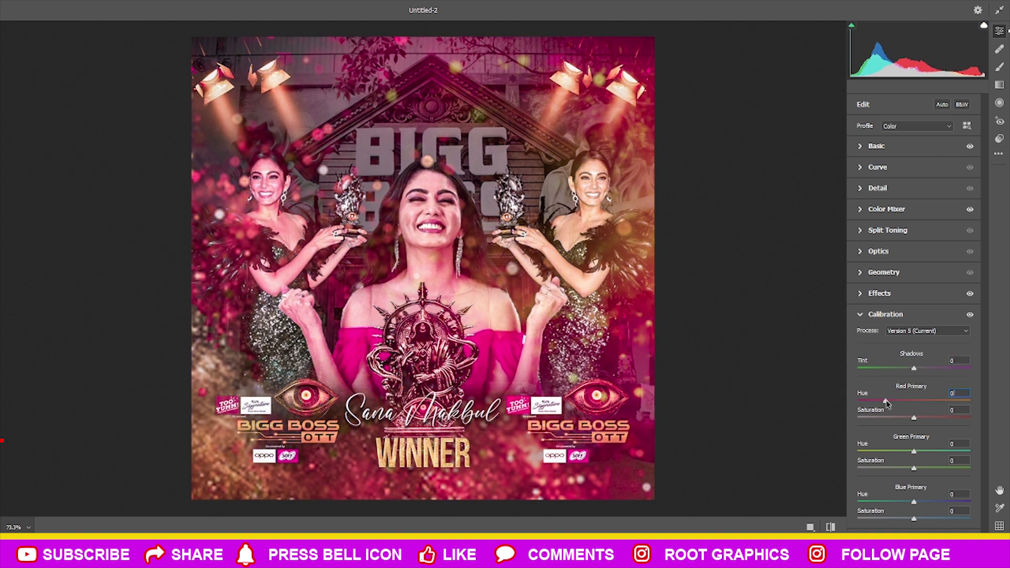
mouse_move(946, 399)
mouse_down()
mouse_move(919, 401)
mouse_move(932, 416)
mouse_up()
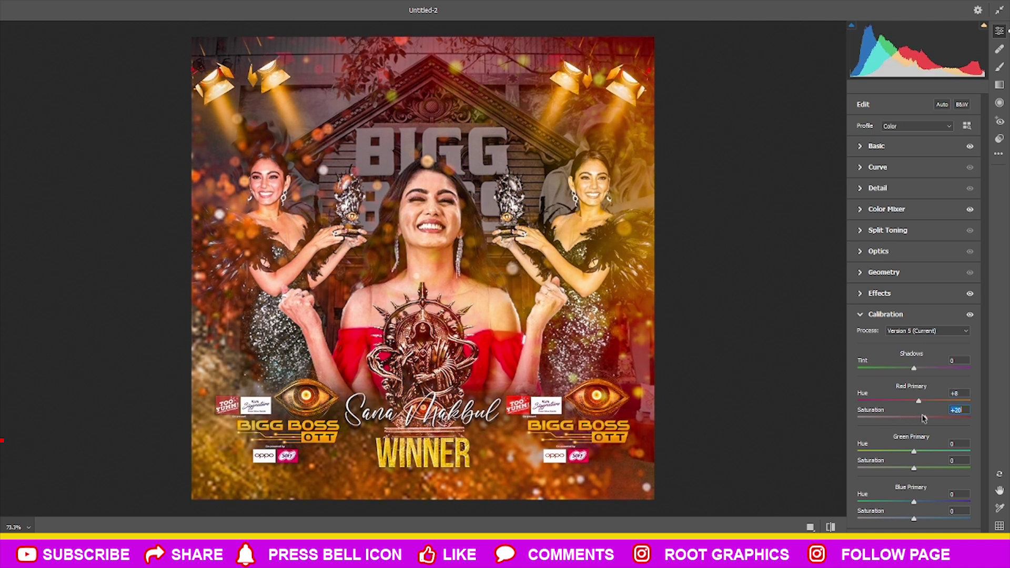
text(0)
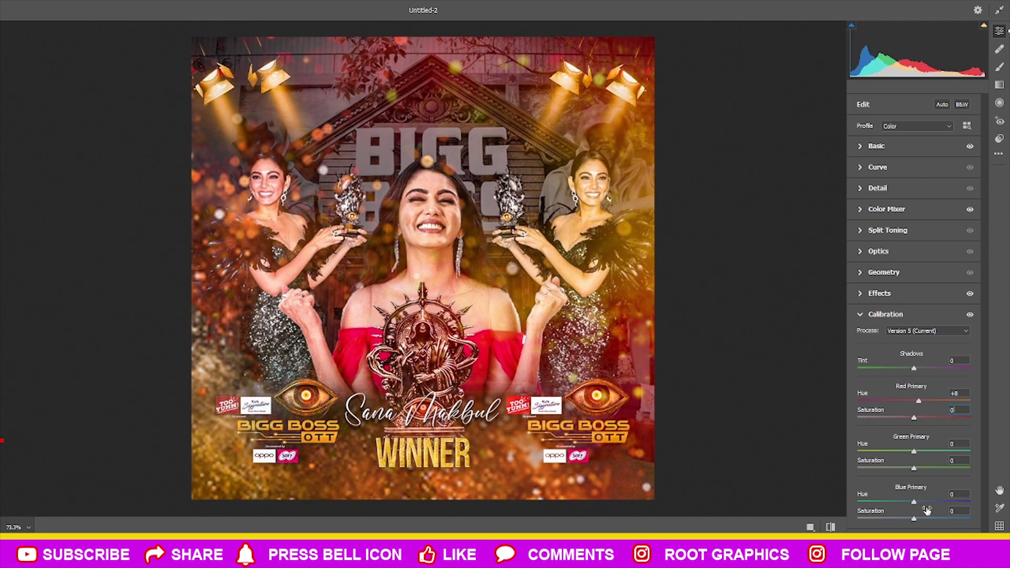
mouse_move(913, 502)
mouse_down()
mouse_move(932, 502)
mouse_move(932, 519)
mouse_up()
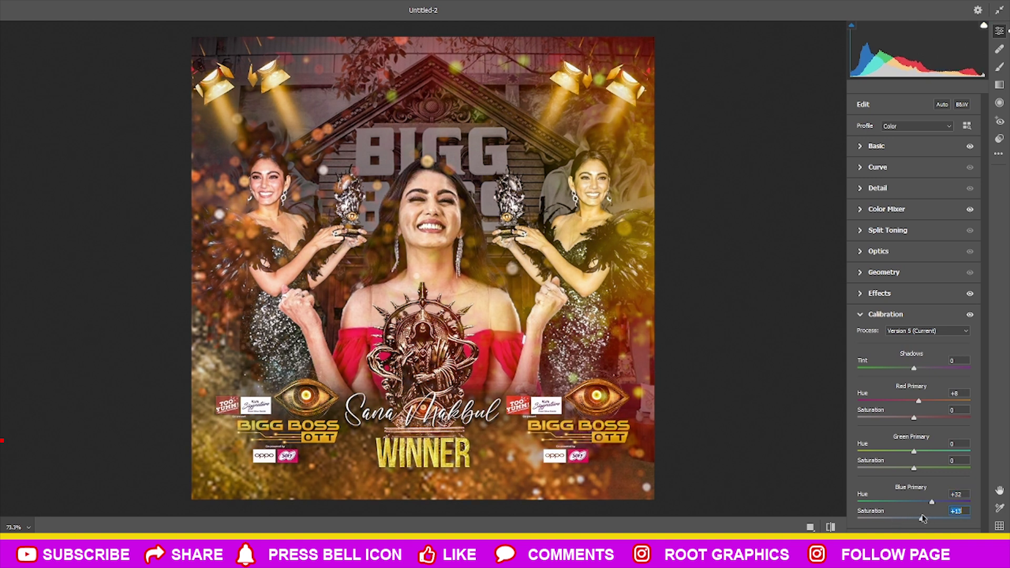
text(-10)
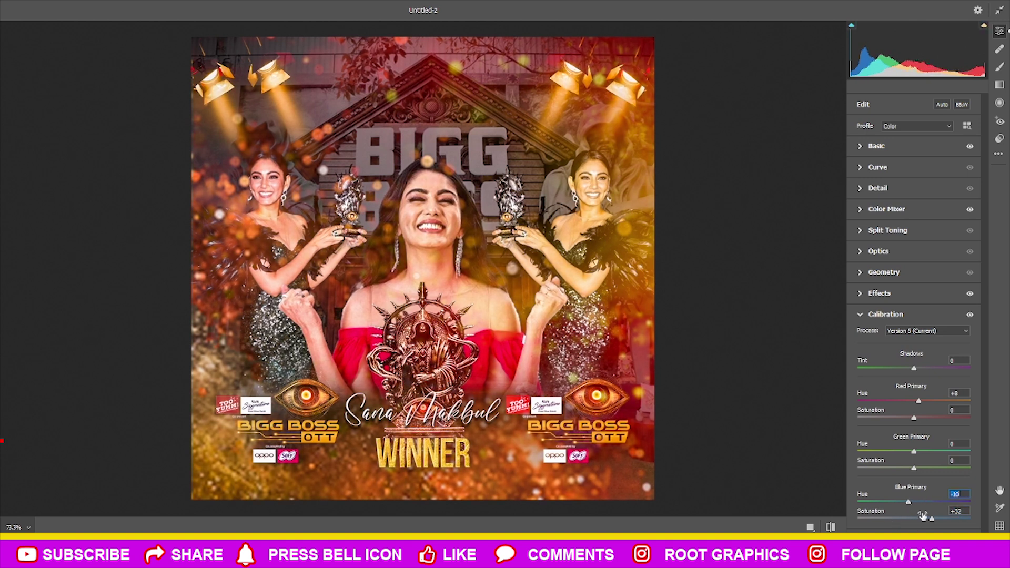
drag(932, 519, 923, 519)
Confirm the Camera Raw Filter to apply the grade to the merged poster layer
key(Return)
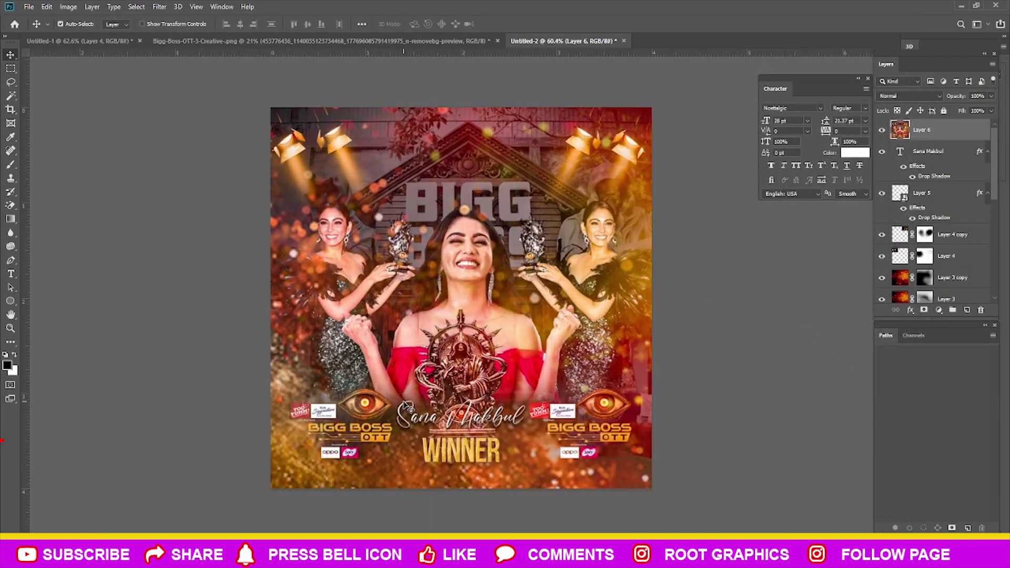